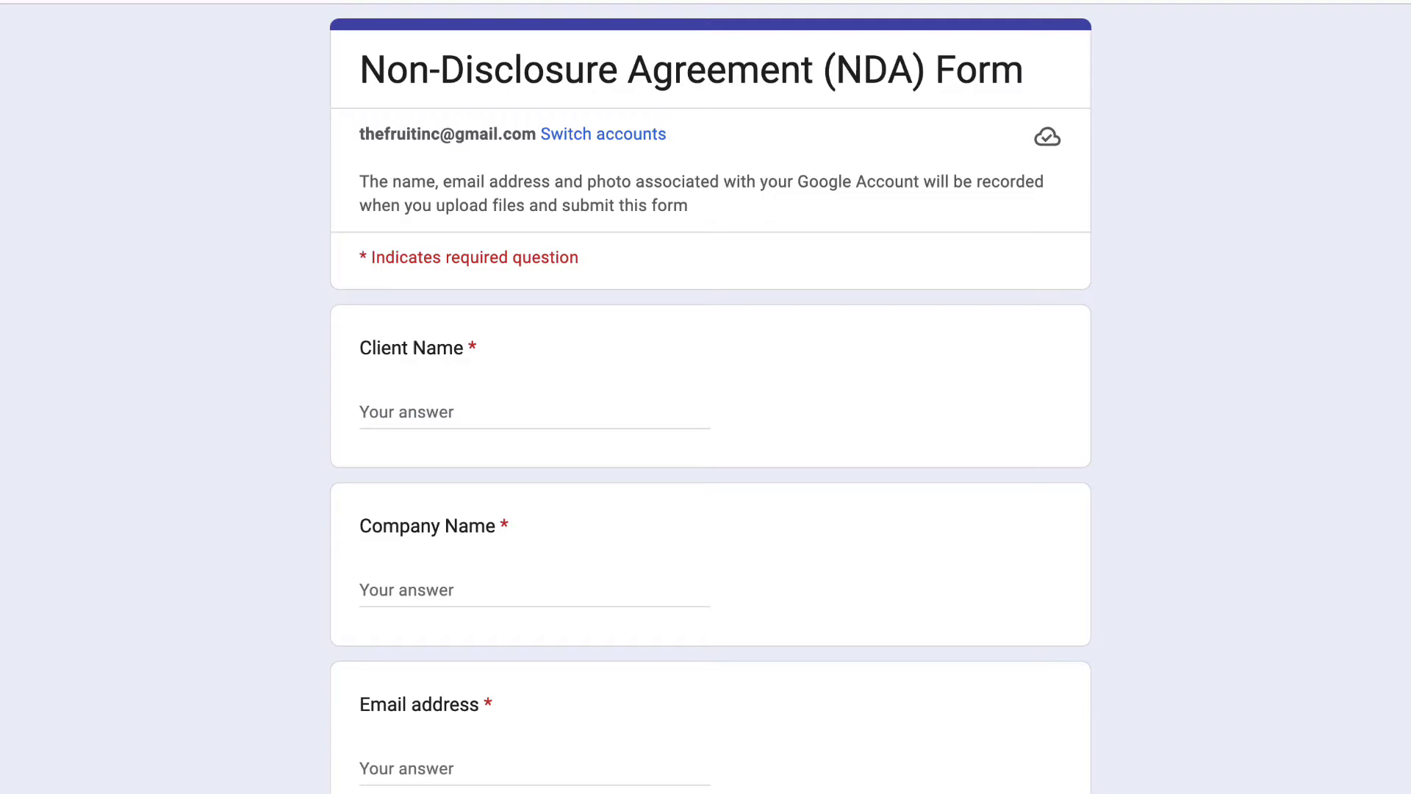
Step: Scroll down the form to review the Signature upload and Agree questions
scroll(710, 397, down, 5)
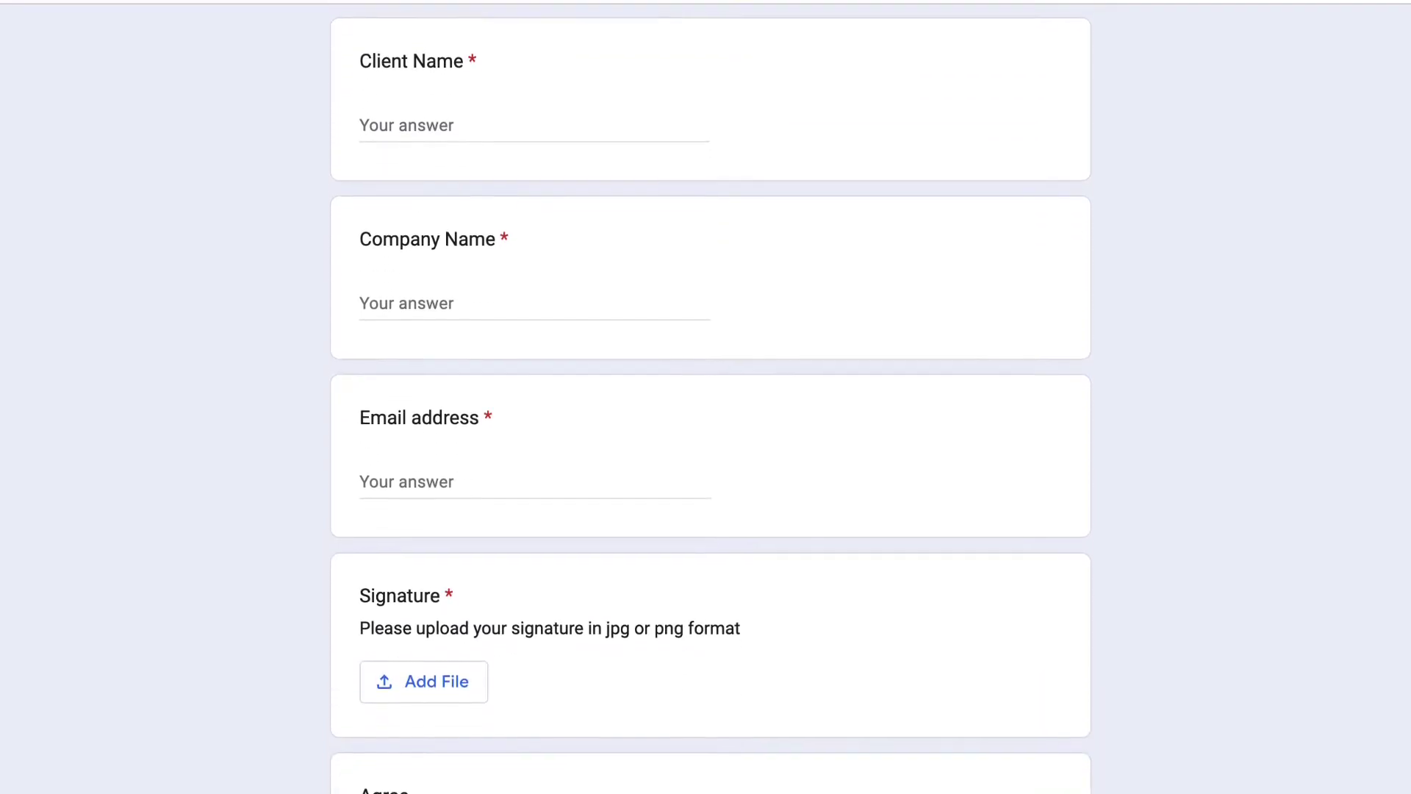
scroll(710, 397, down, 4)
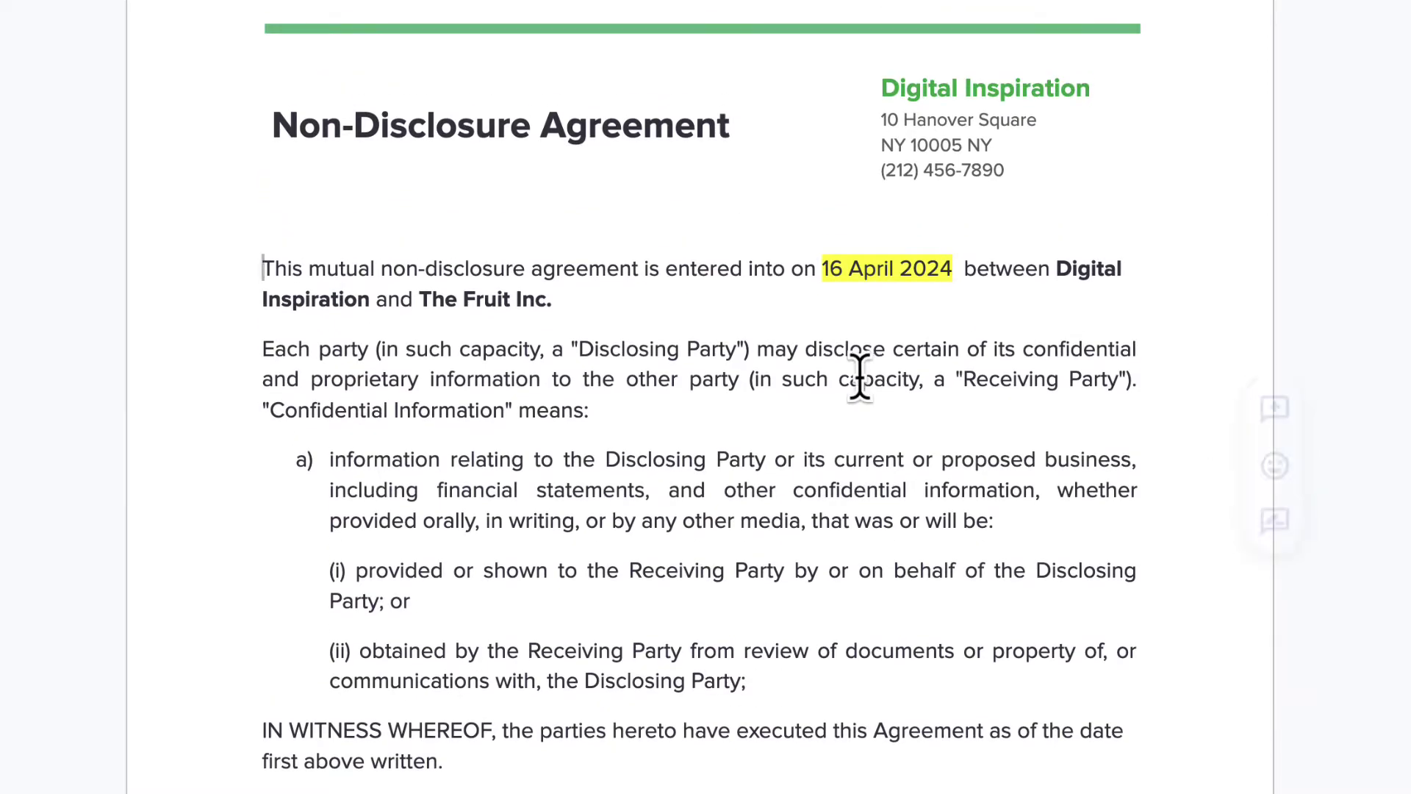
Step: Replace the date 16 April 2024 with {{ Response Date }} and The Fruit Inc with {{ Company Name }}
drag(947, 269, 821, 253)
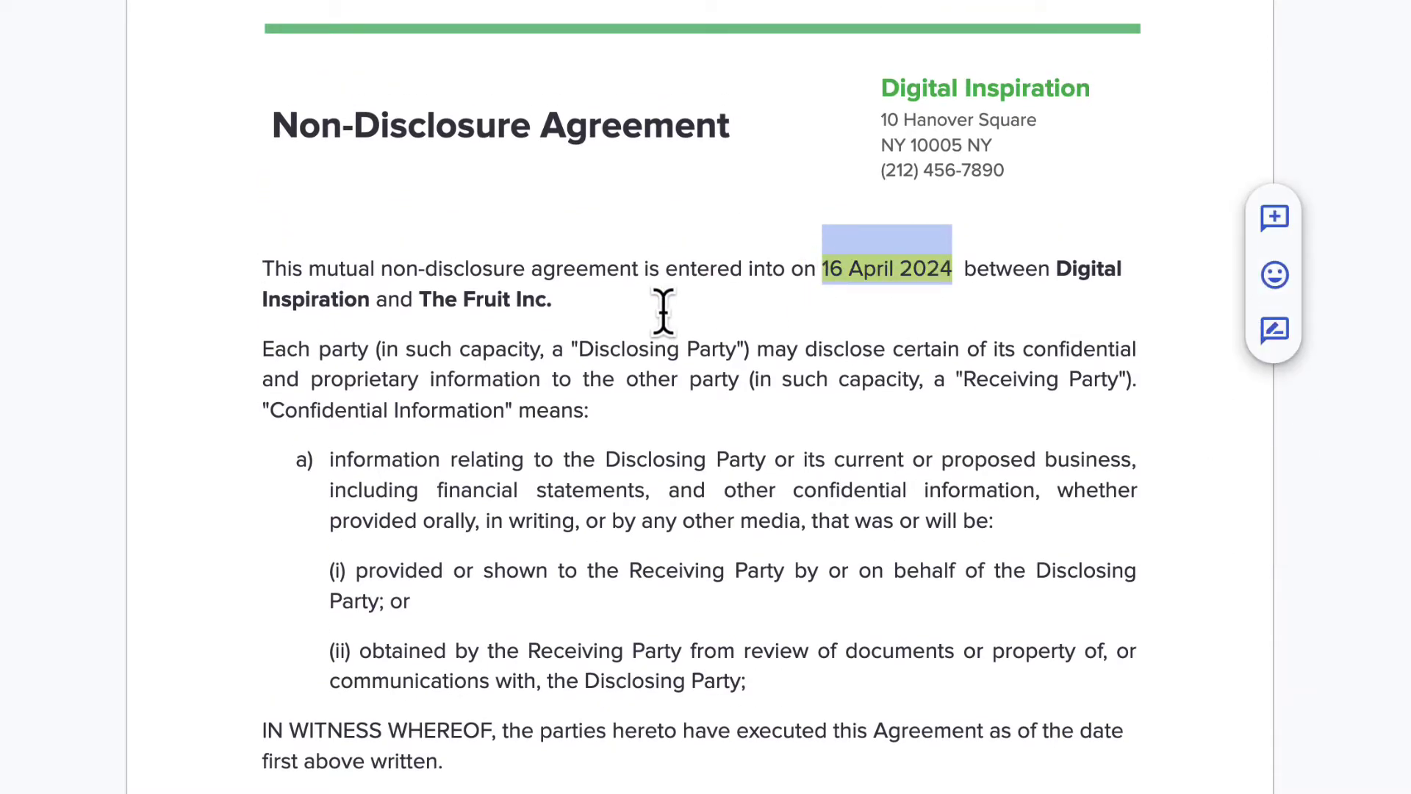
text({{ Response Date)
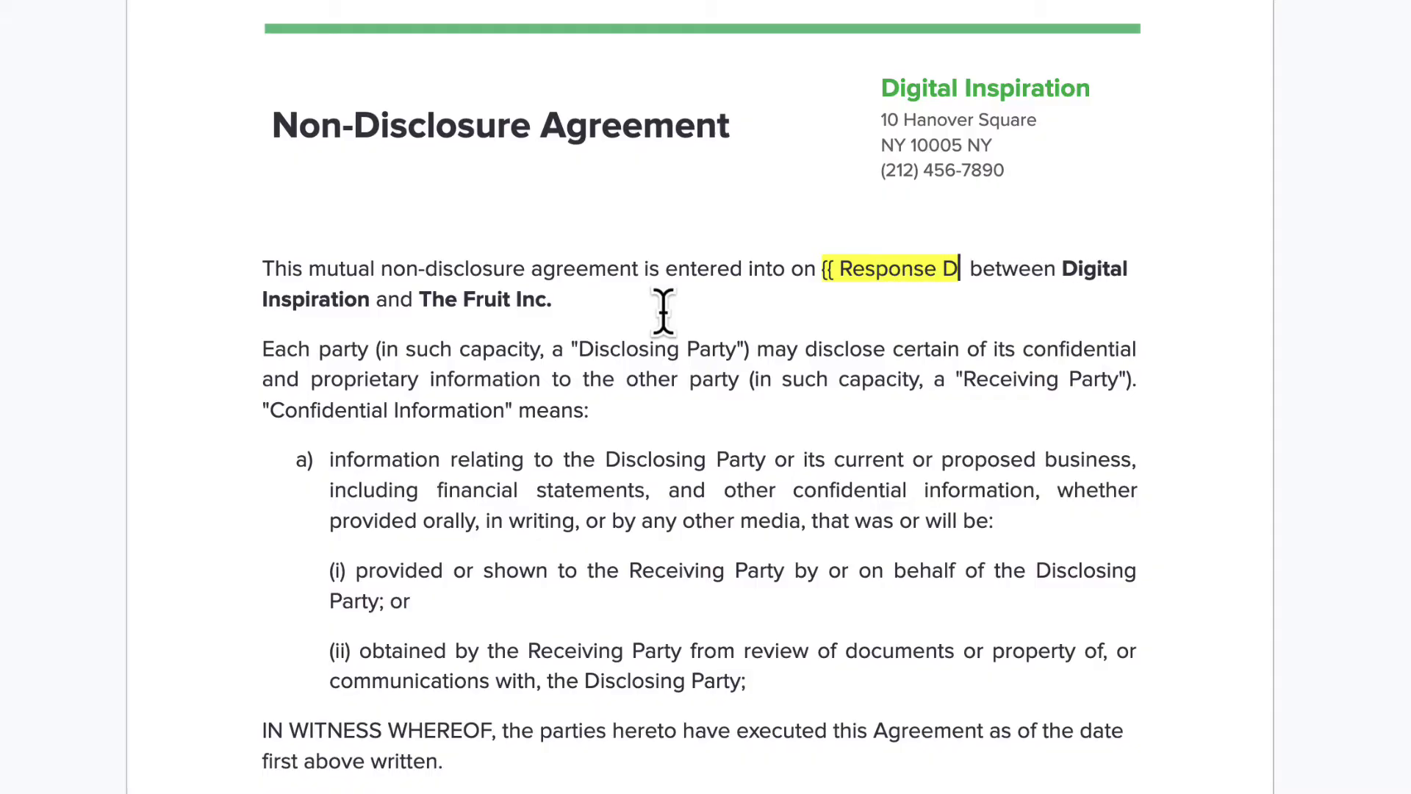
text( }})
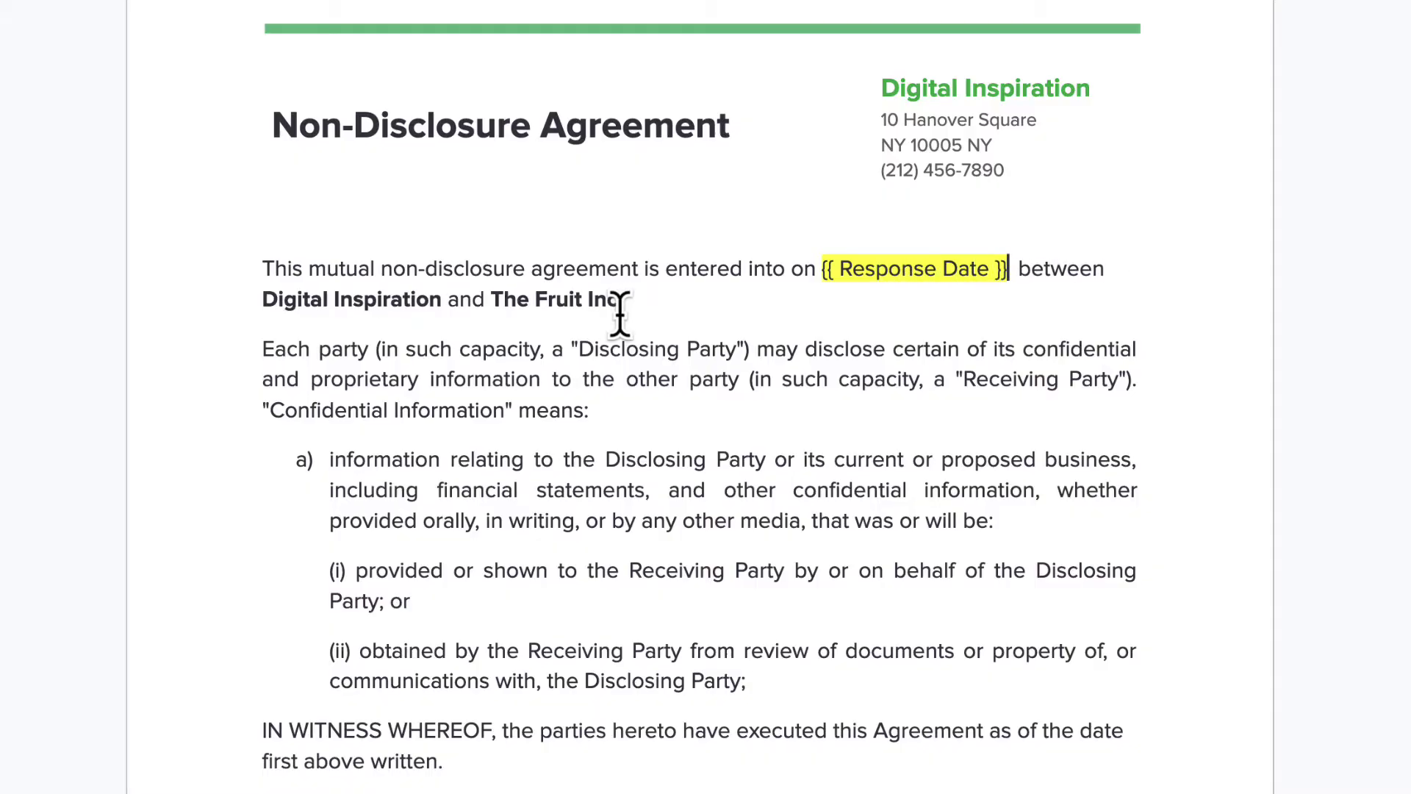
drag(619, 303, 491, 302)
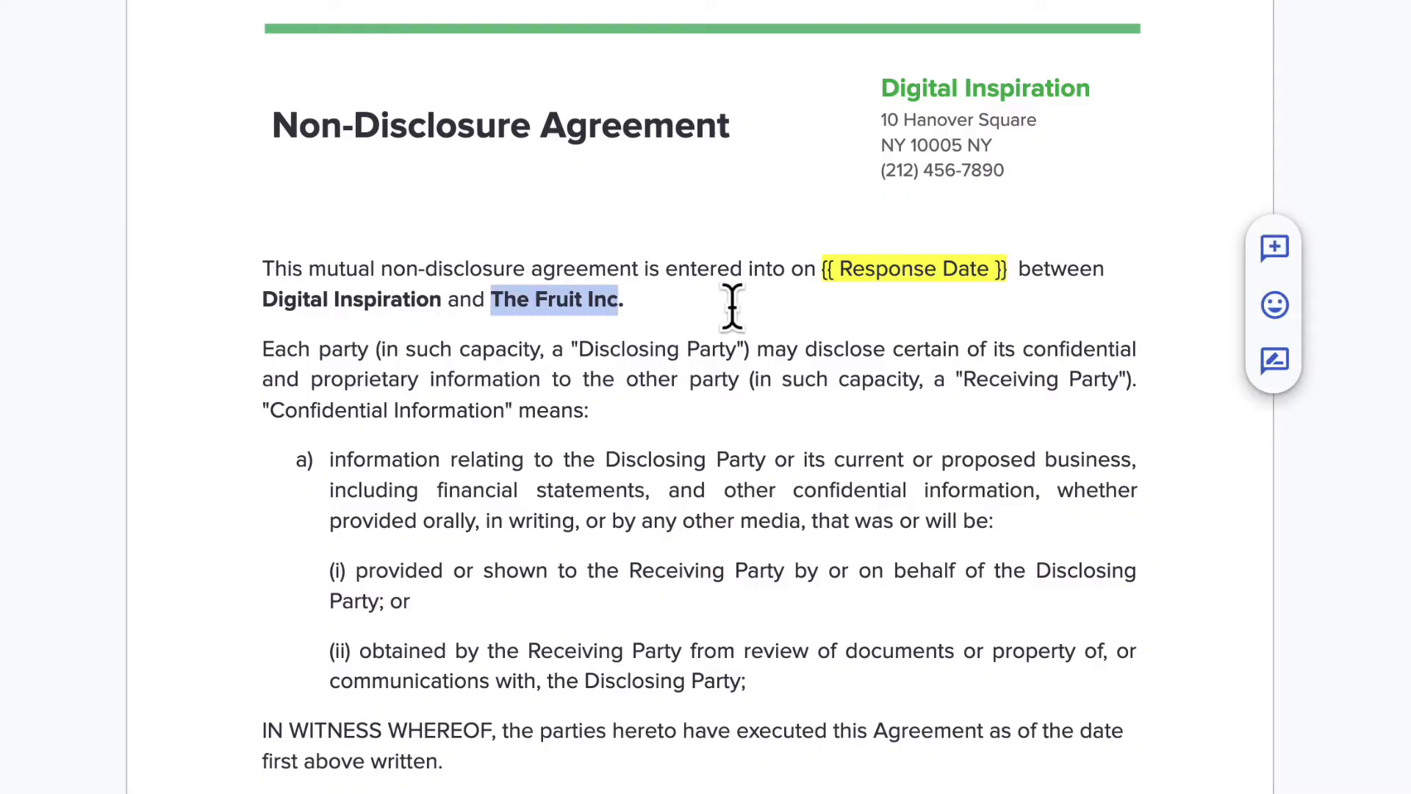
text({{ Company Na)
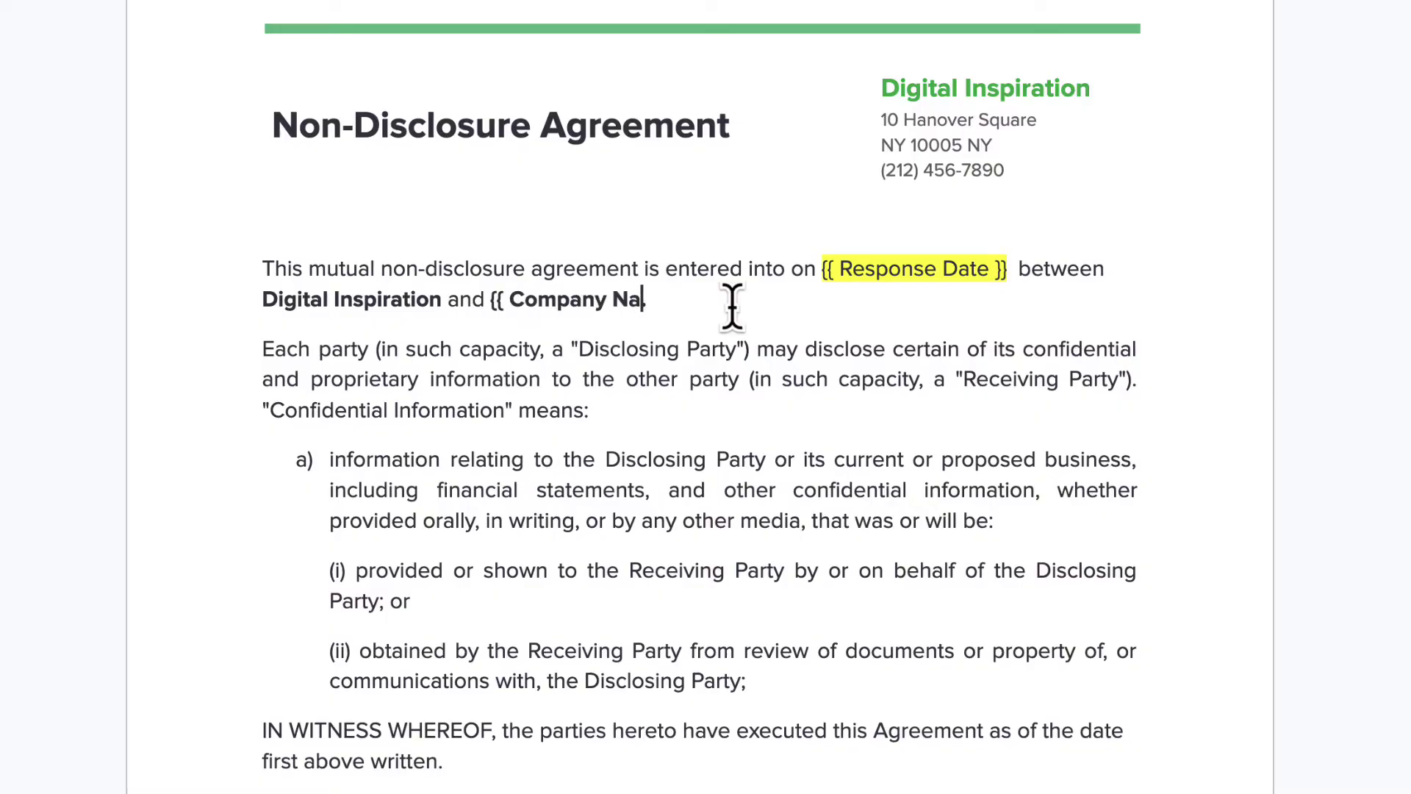
text(me }}.)
Step: Replace the receiving party's printed name with {{ Client Name }} and select the handwritten signature above it
scroll(838, 280, down, 8)
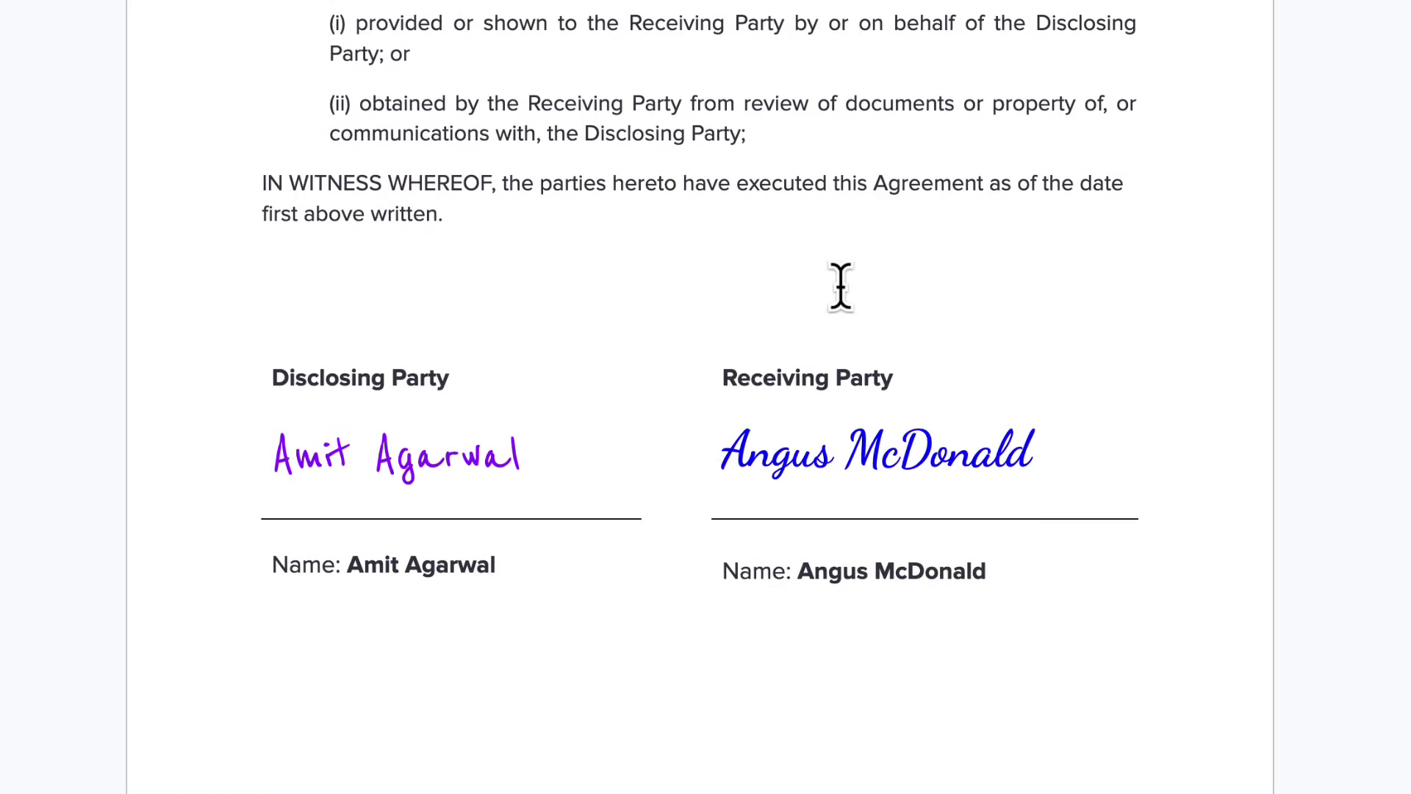
drag(1007, 571, 836, 577)
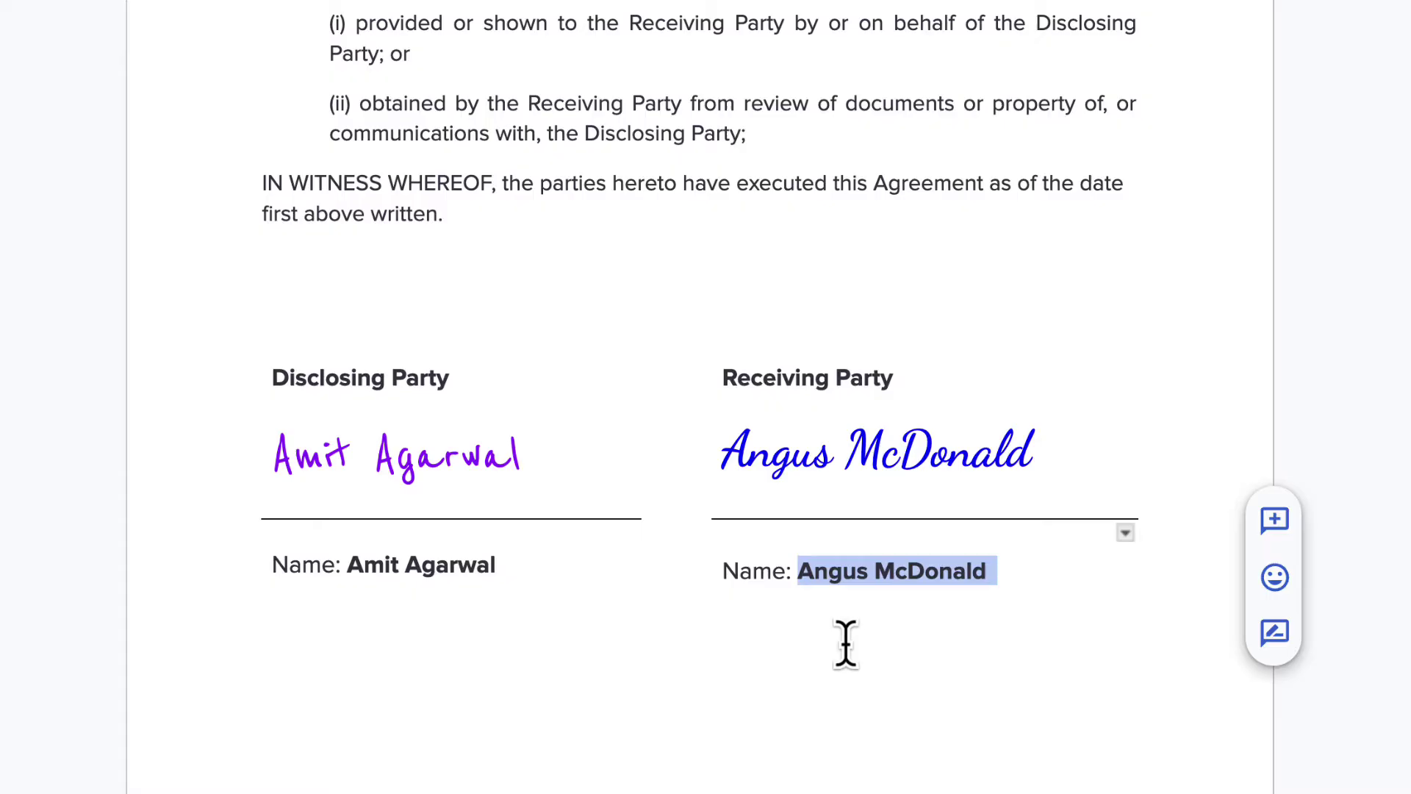
text({{ Client Name)
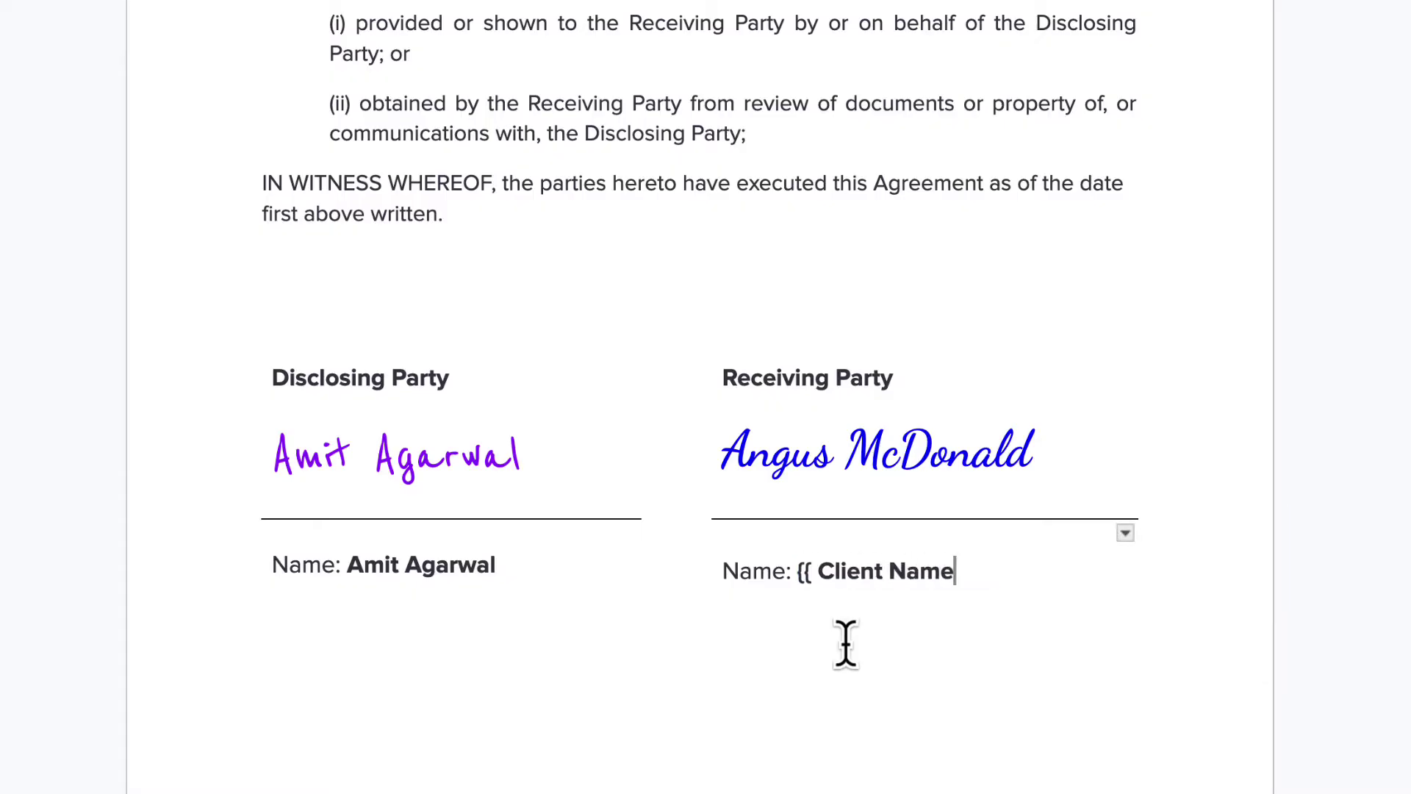
text( }})
mouse_move(1031, 455)
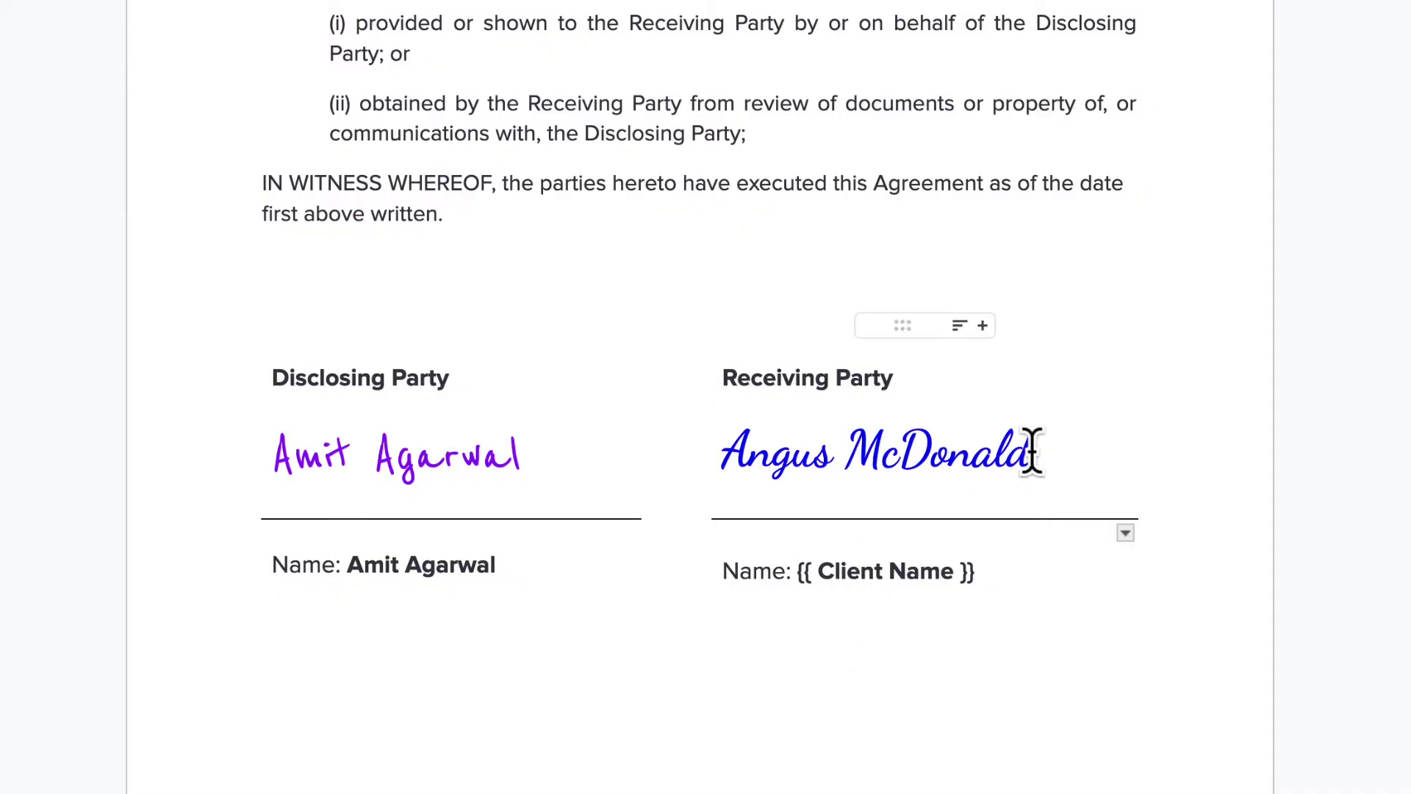
drag(1031, 455, 739, 454)
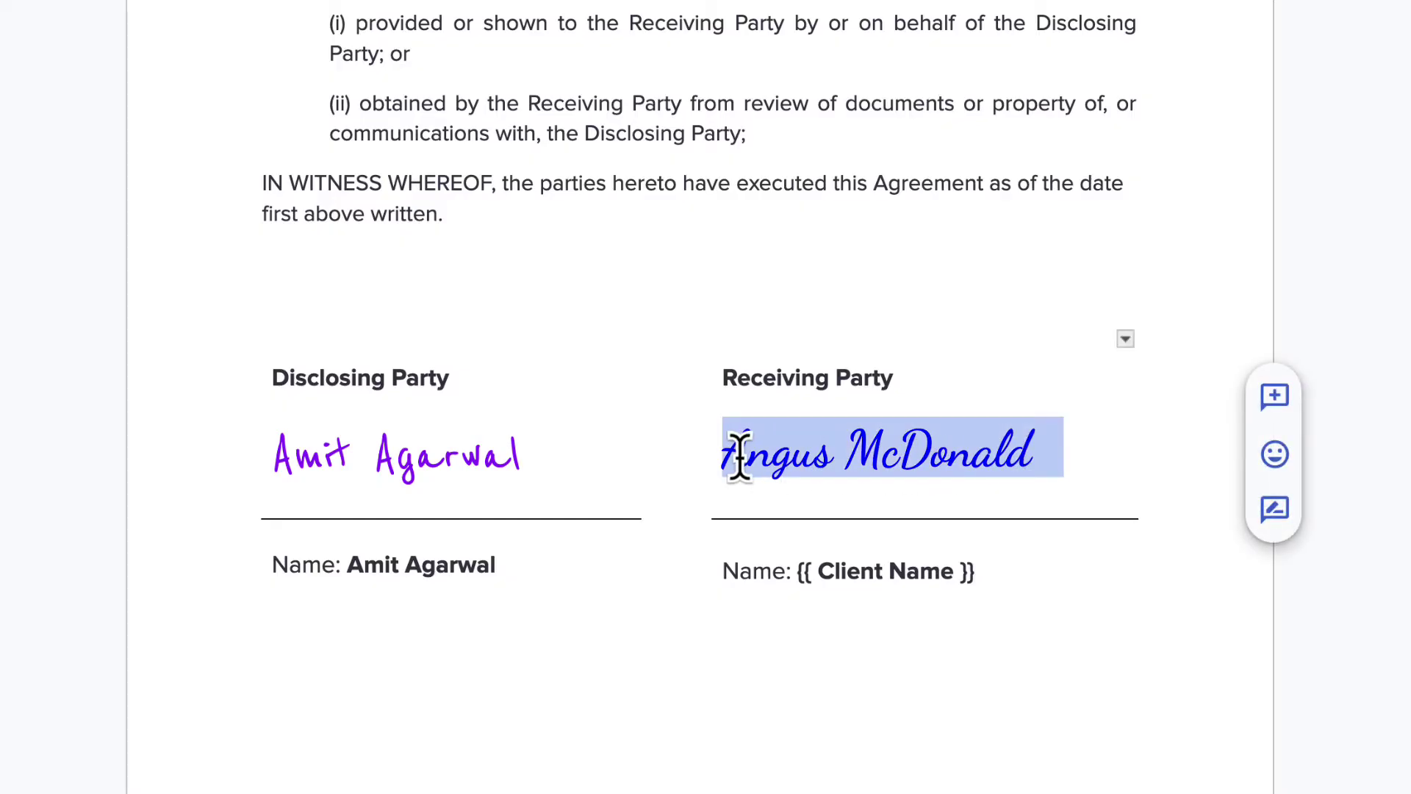
Step: Delete the signature text and put {{ Embed Image, Signature, width=200 }} in its place
key(BackSpace)
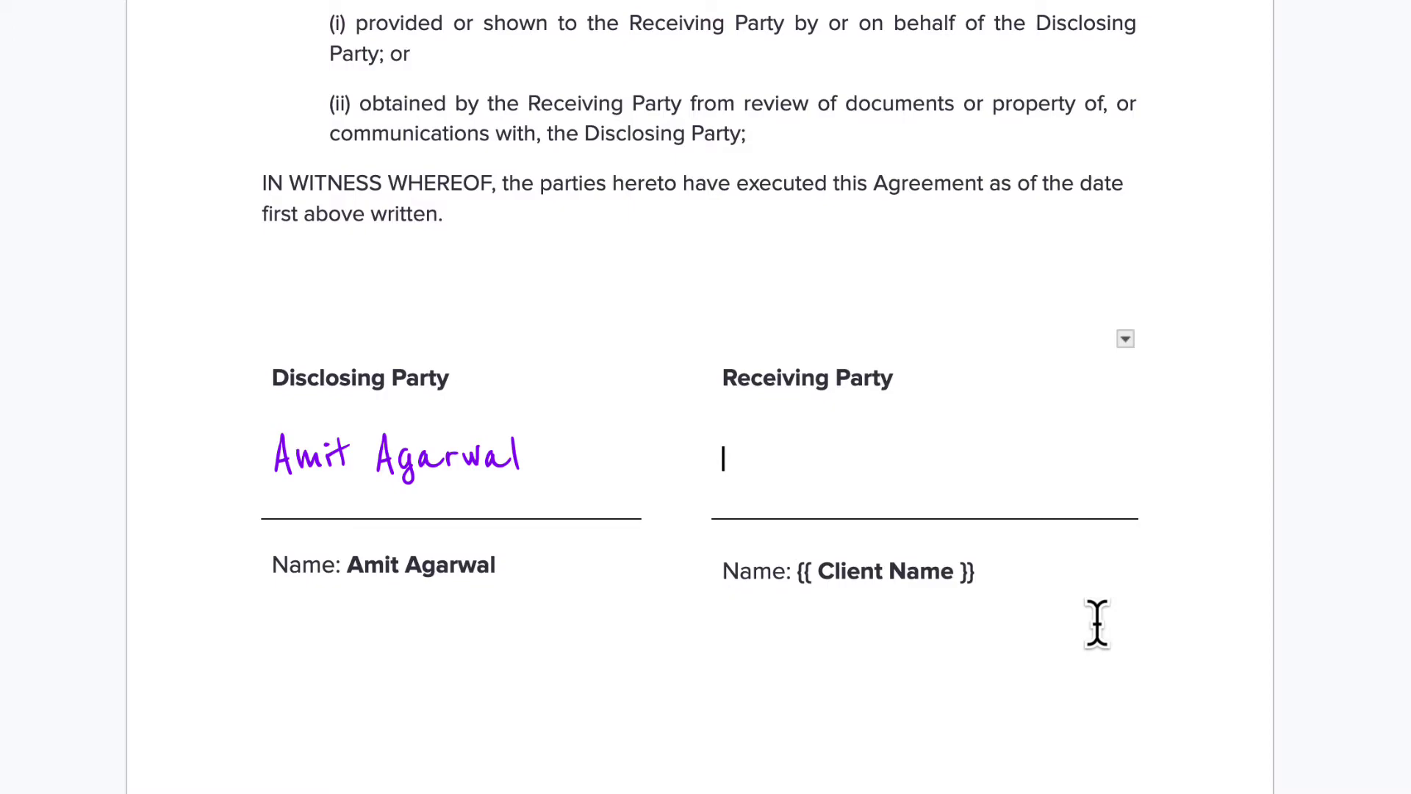
text({{)
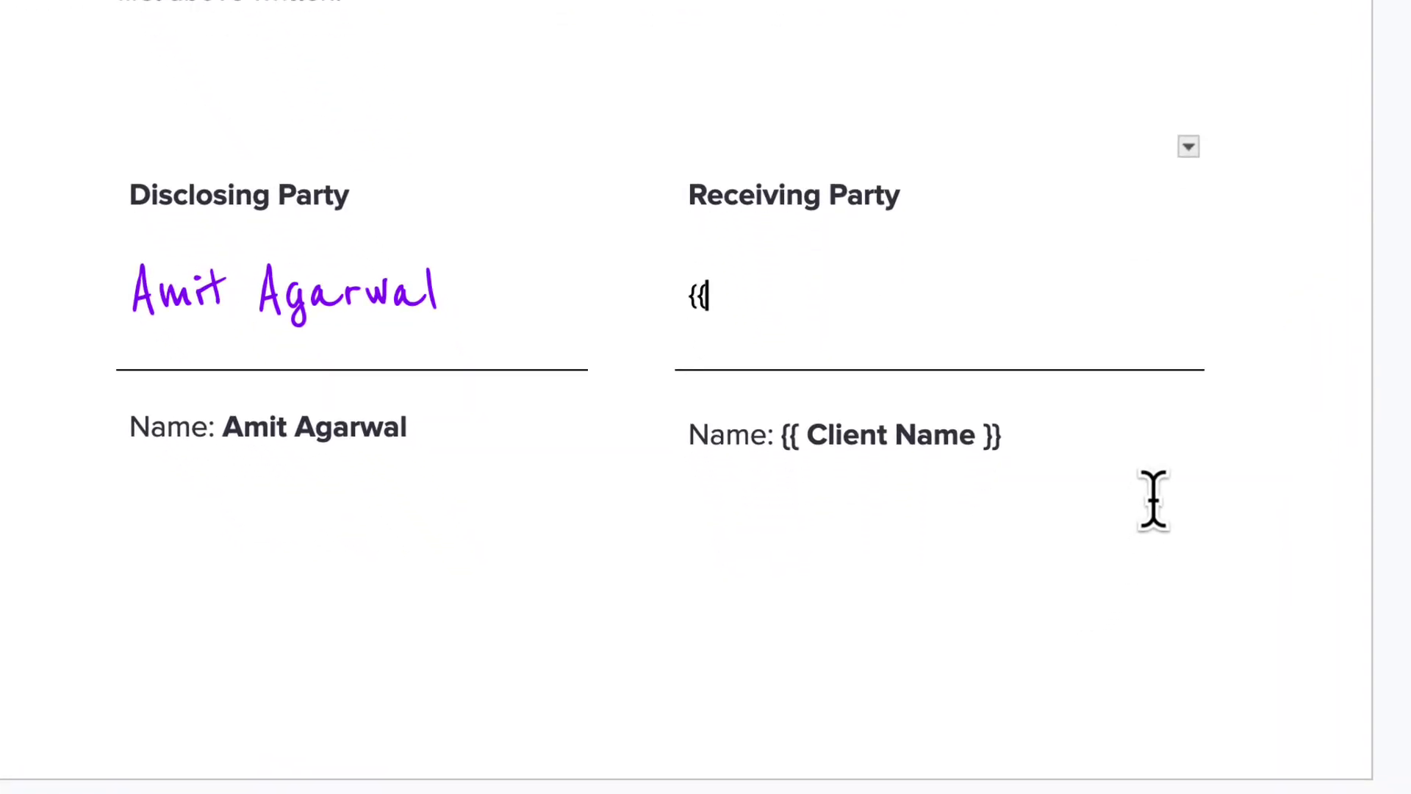
text( Embed )
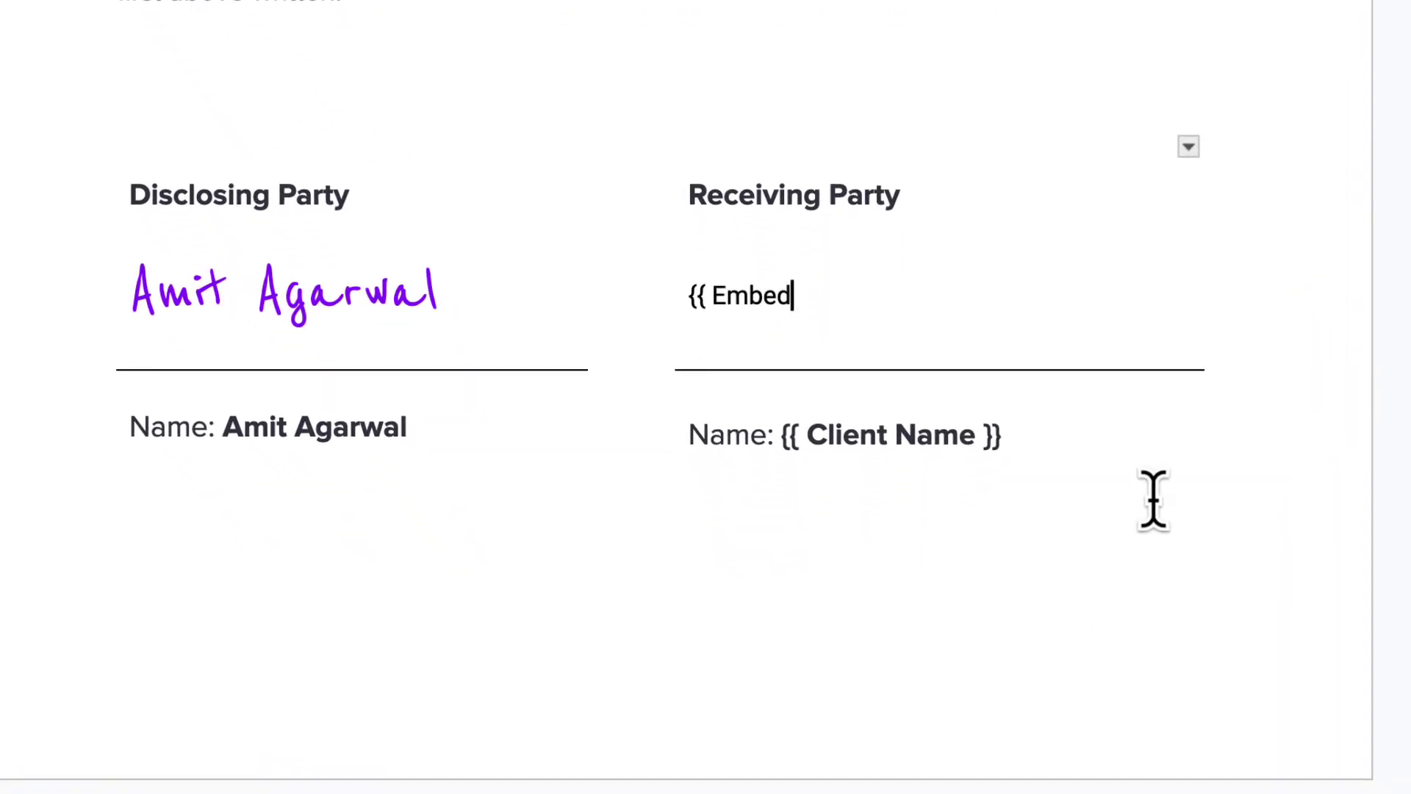
text(Image)
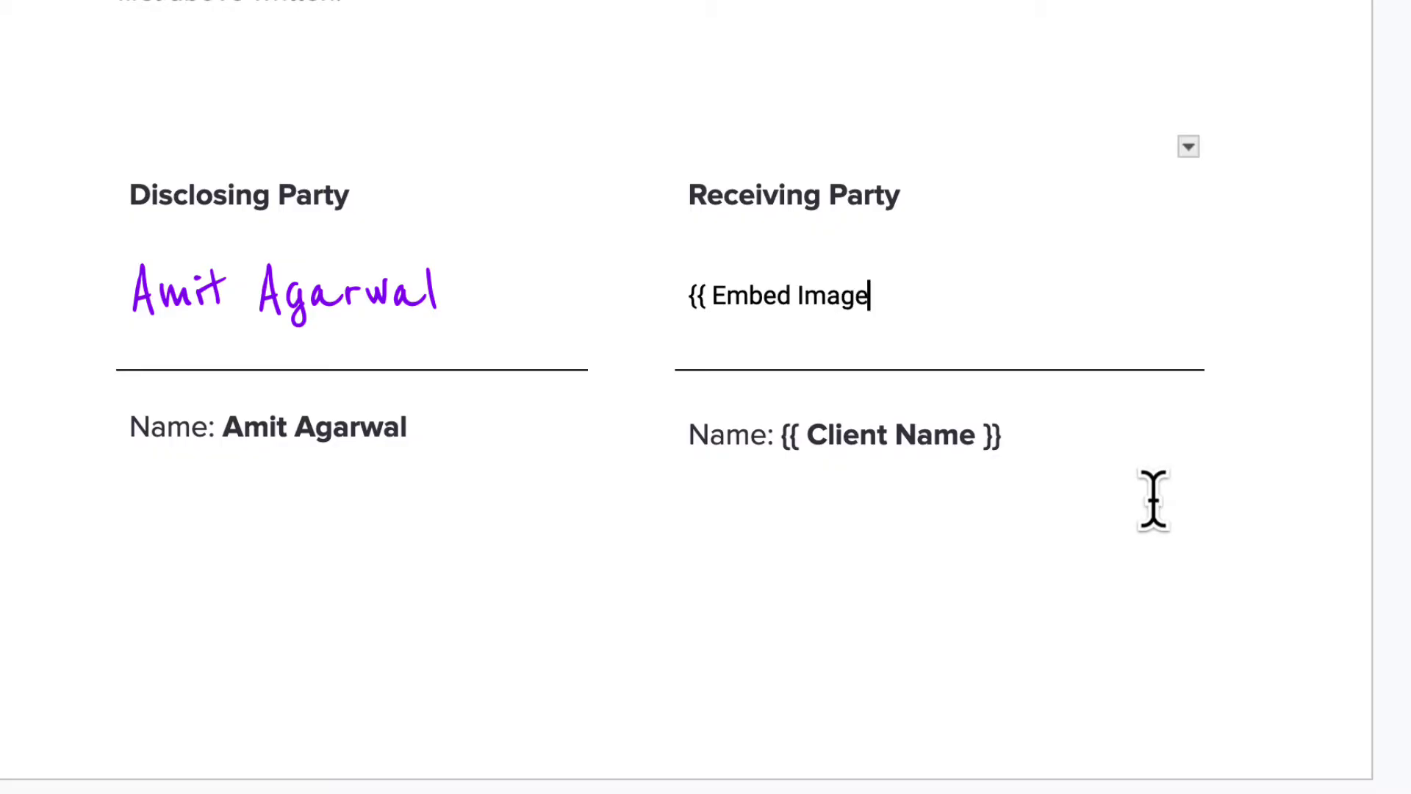
text(, Signatu)
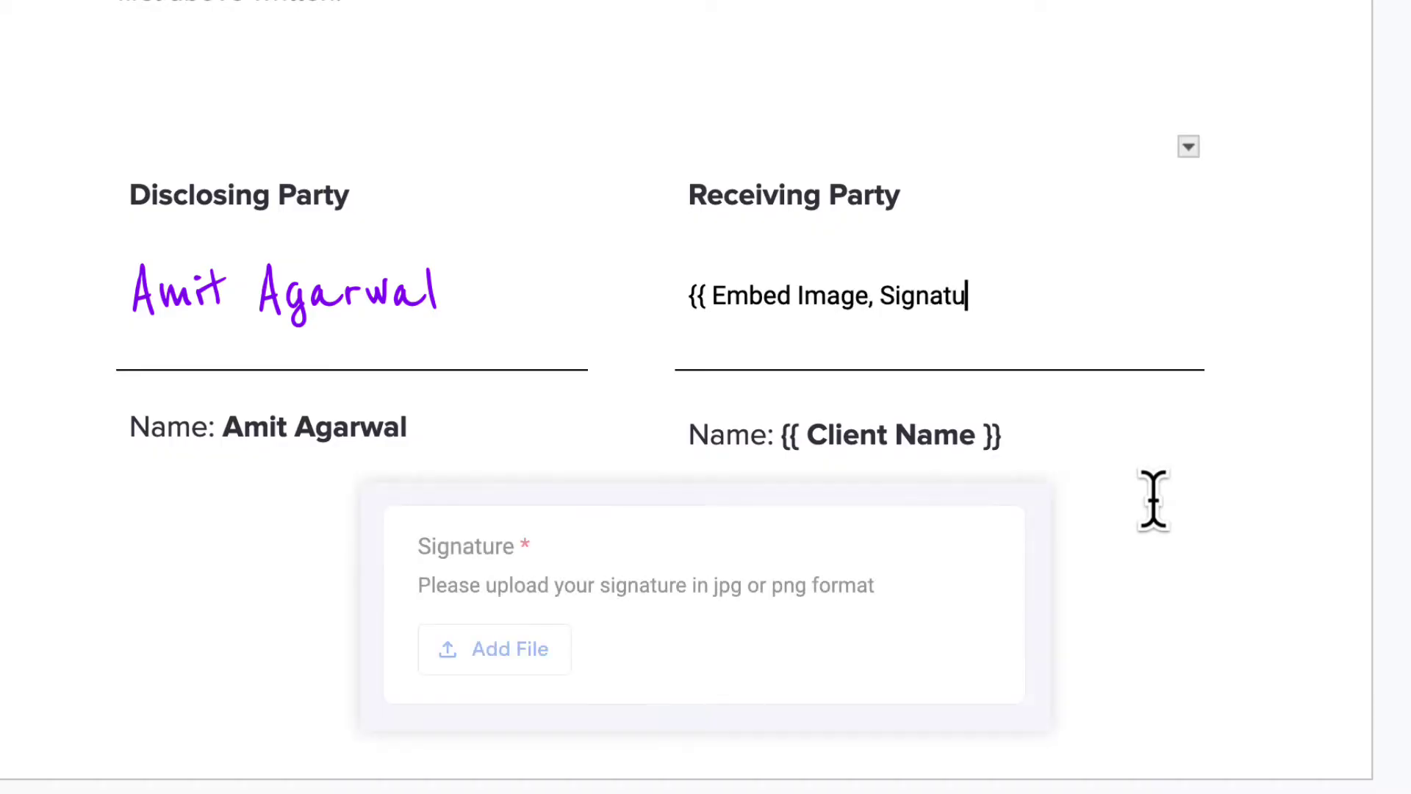
text(re, )
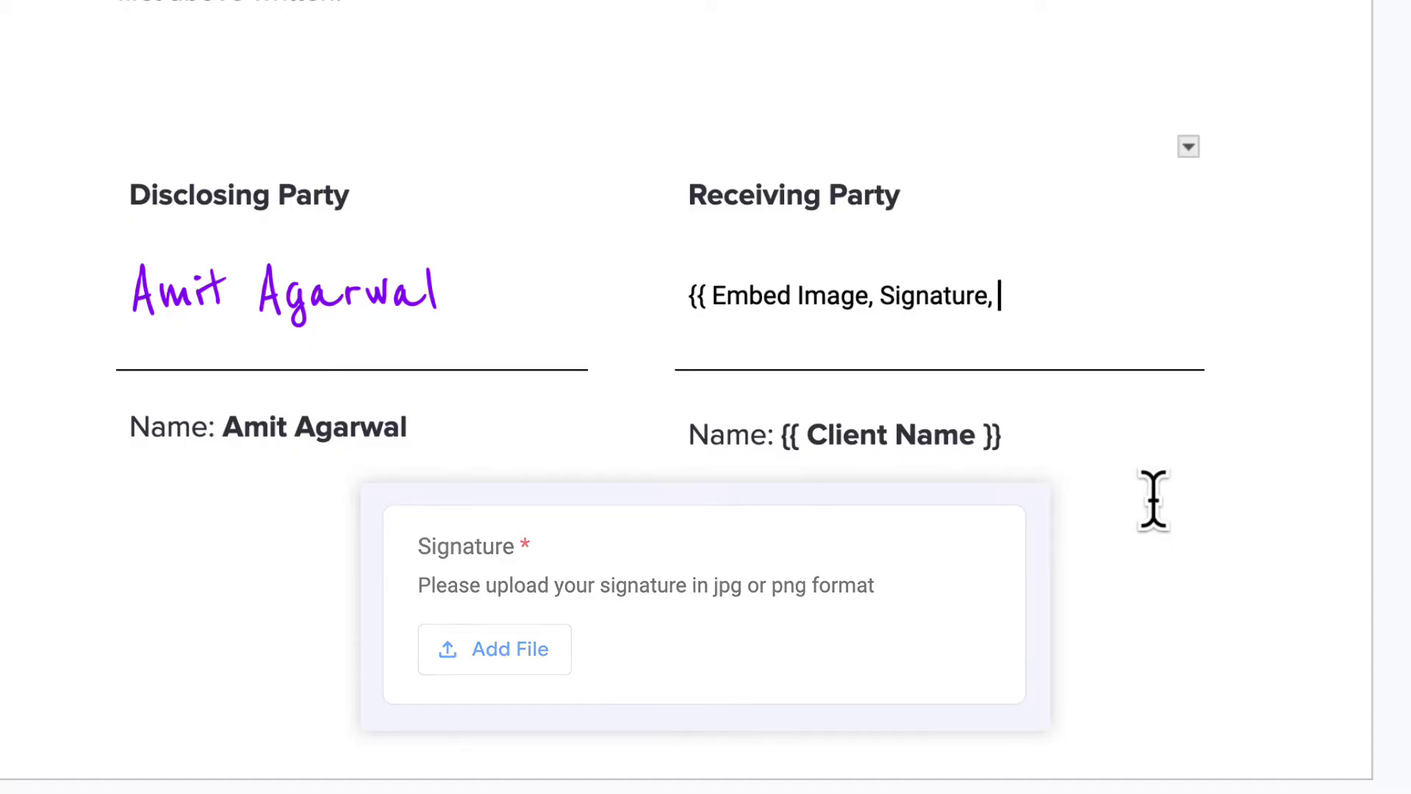
text(width=200)
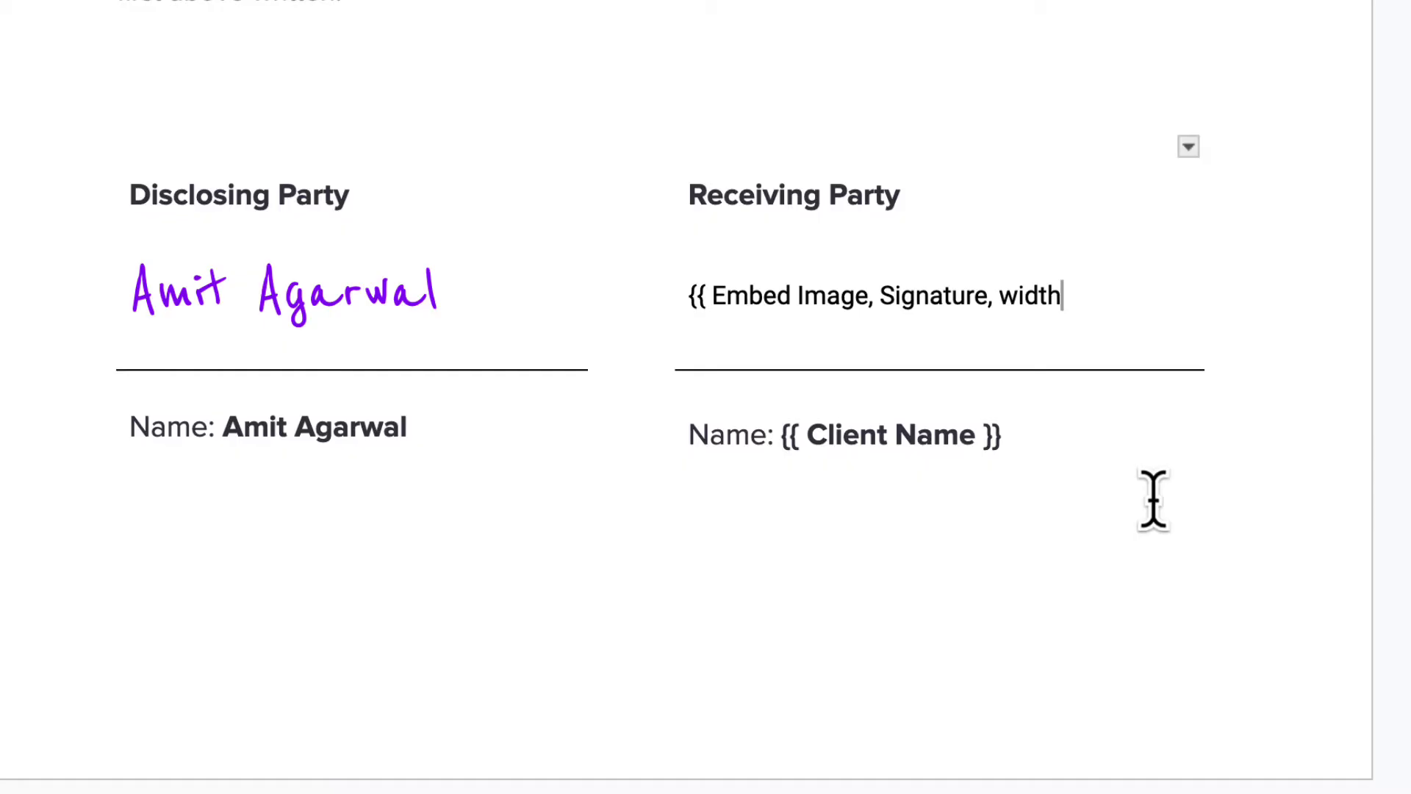
text( }})
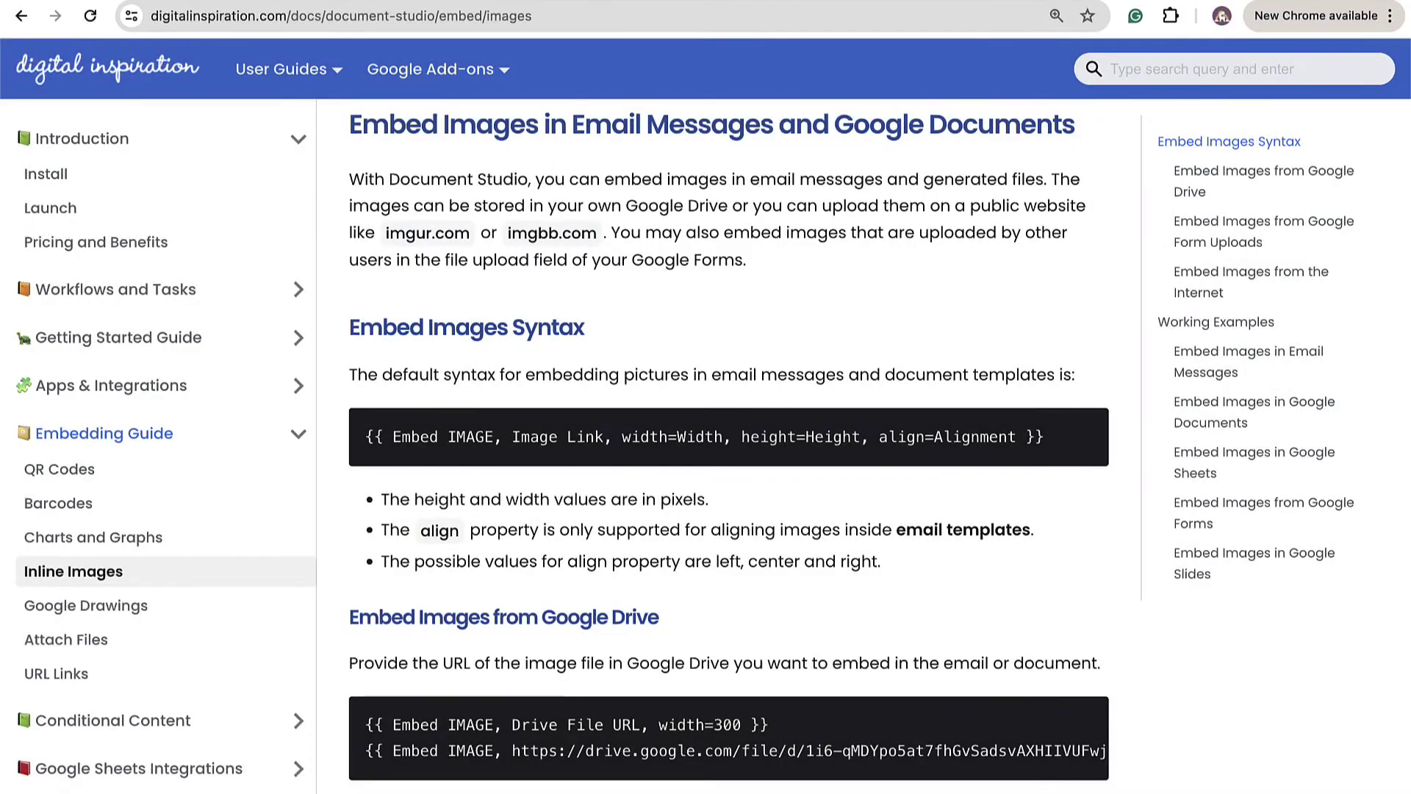
scroll(728, 441, down, 1)
scroll(727, 441, down, 3)
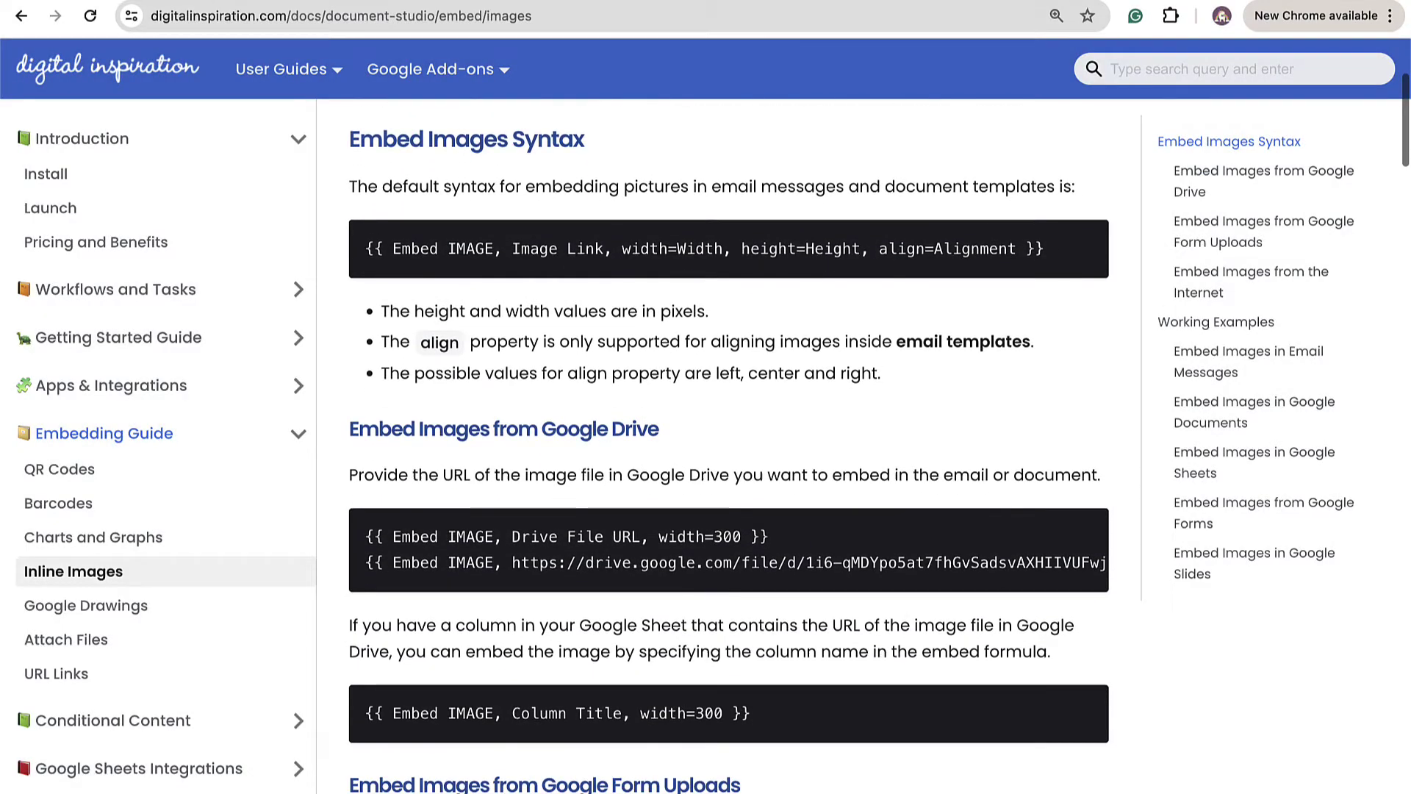
scroll(728, 441, down, 3)
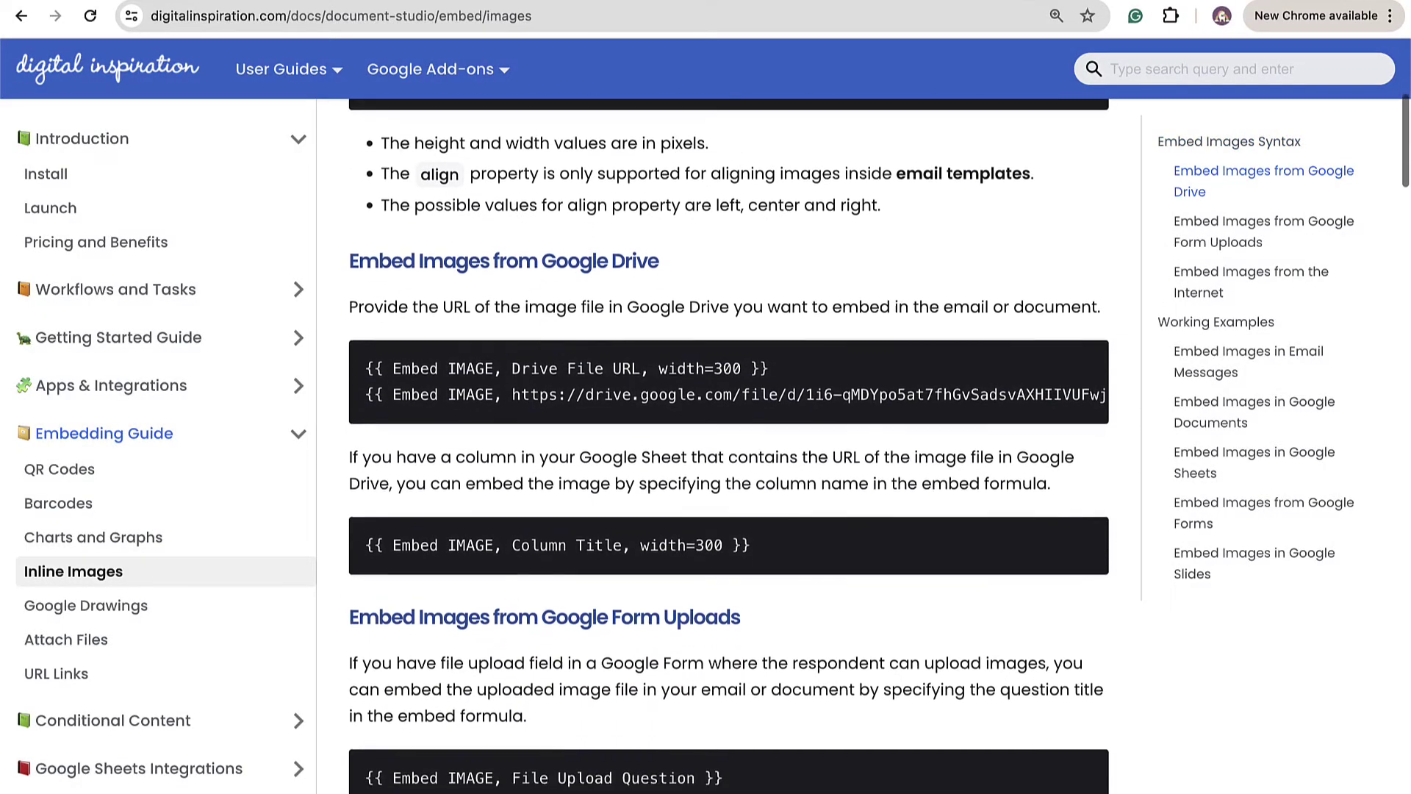
scroll(728, 441, down, 2)
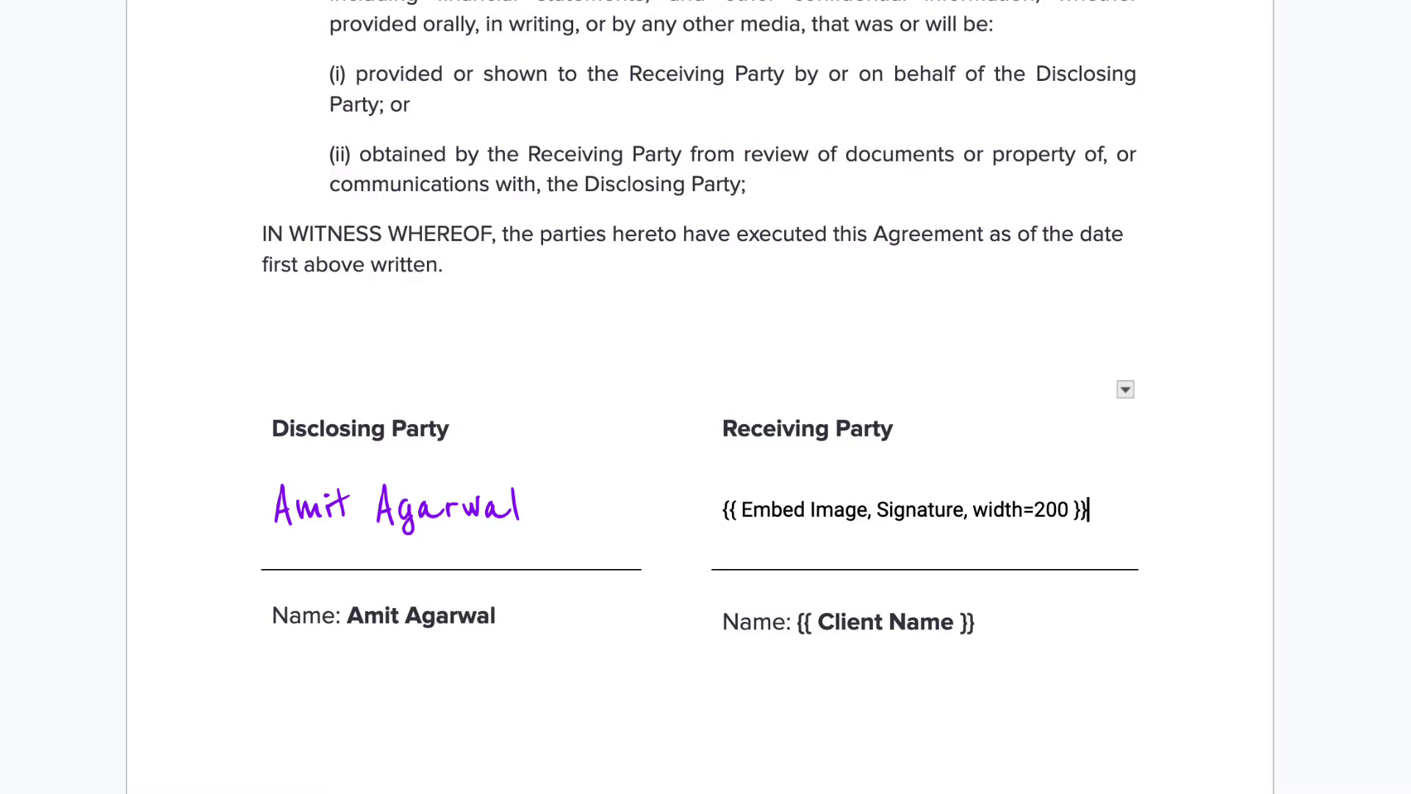
Step: Scroll back up to the top of the NDA template
scroll(706, 397, up, 8)
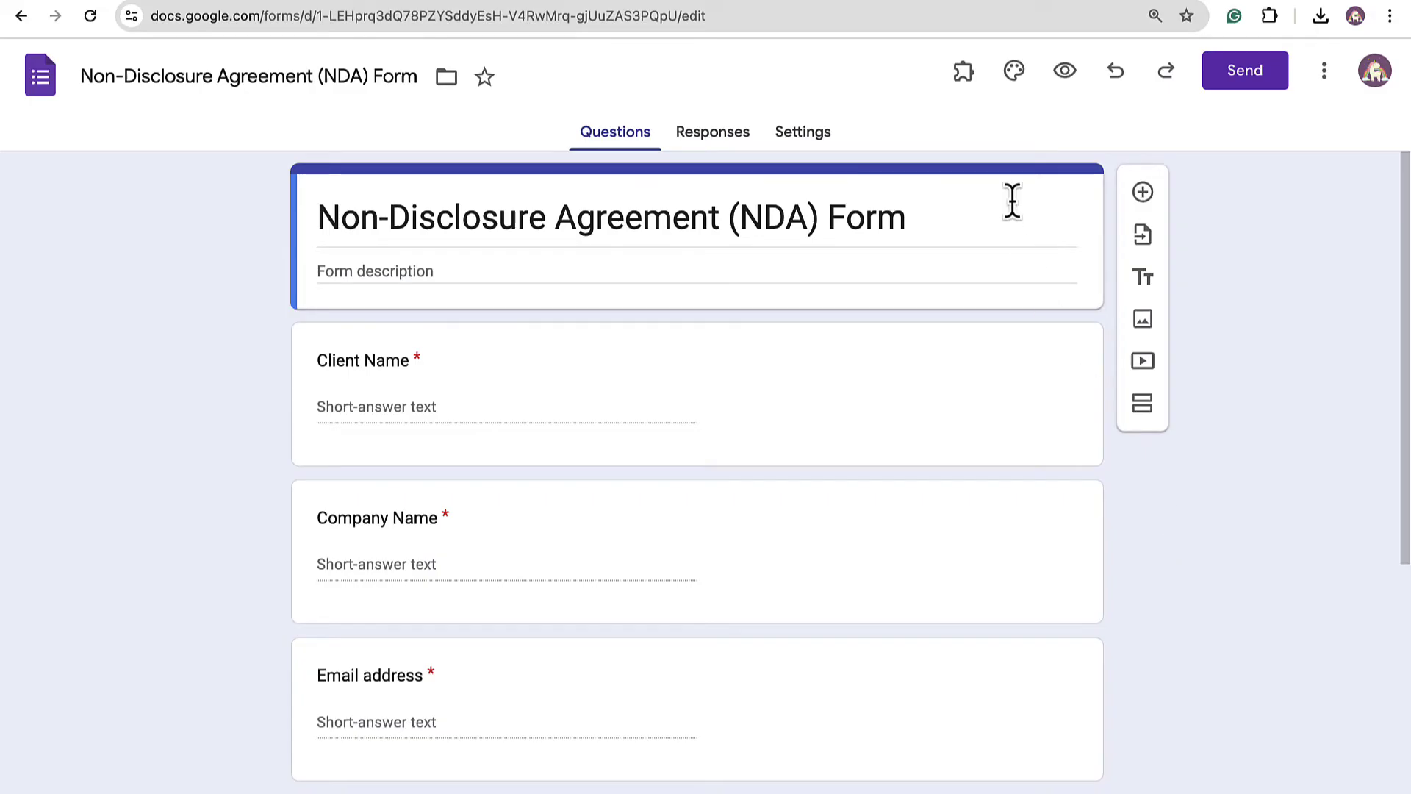
Step: Launch the Document Studio add-on for the NDA form
click(974, 86)
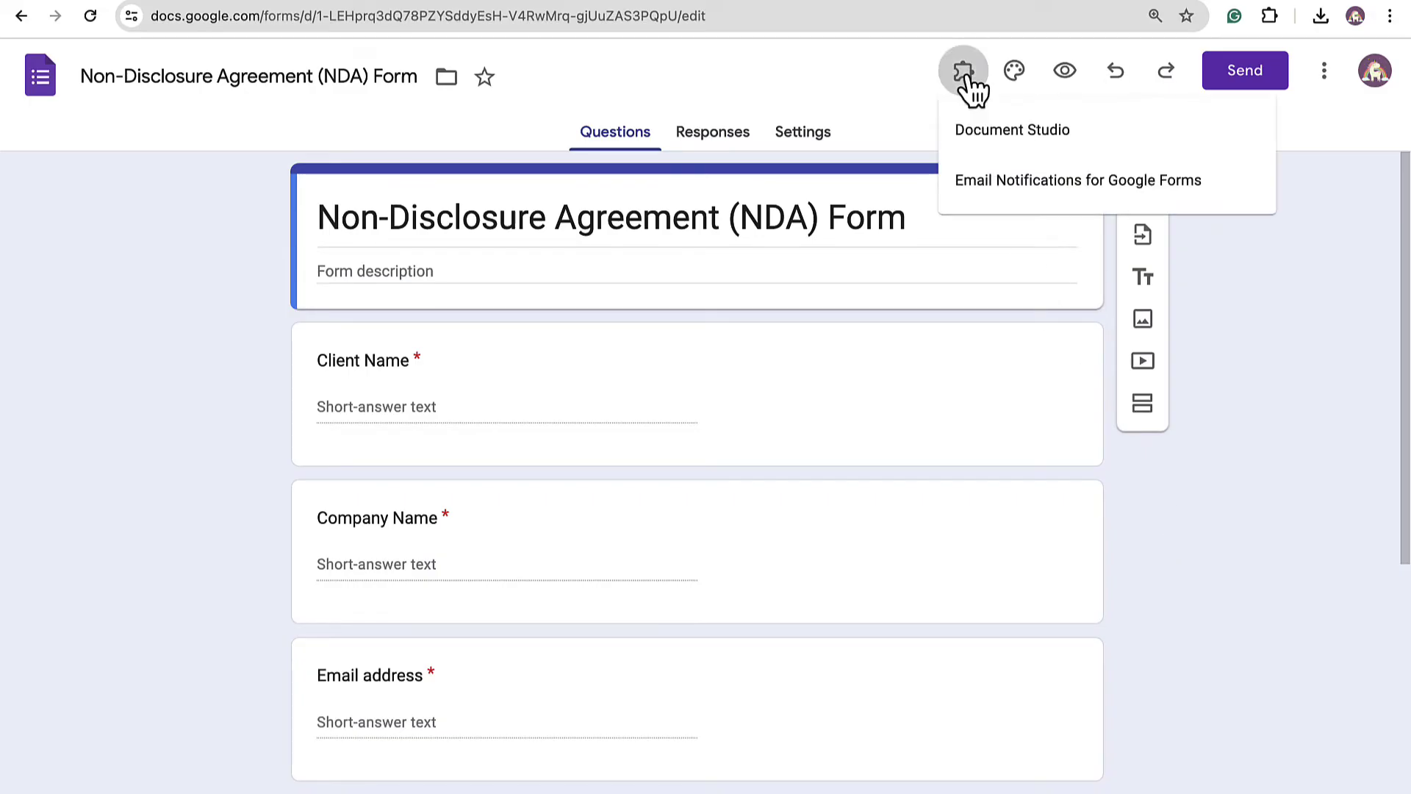
click(1101, 147)
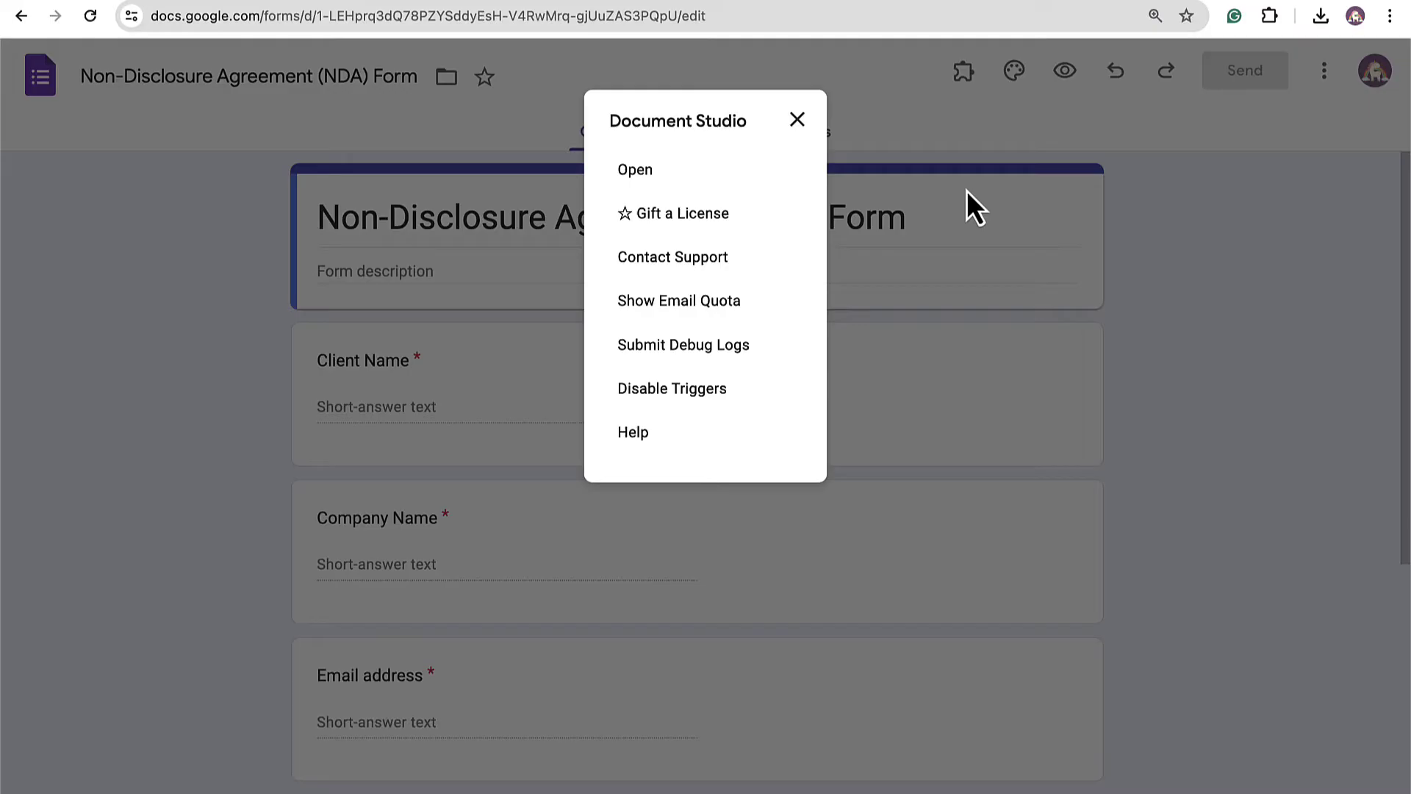
click(676, 177)
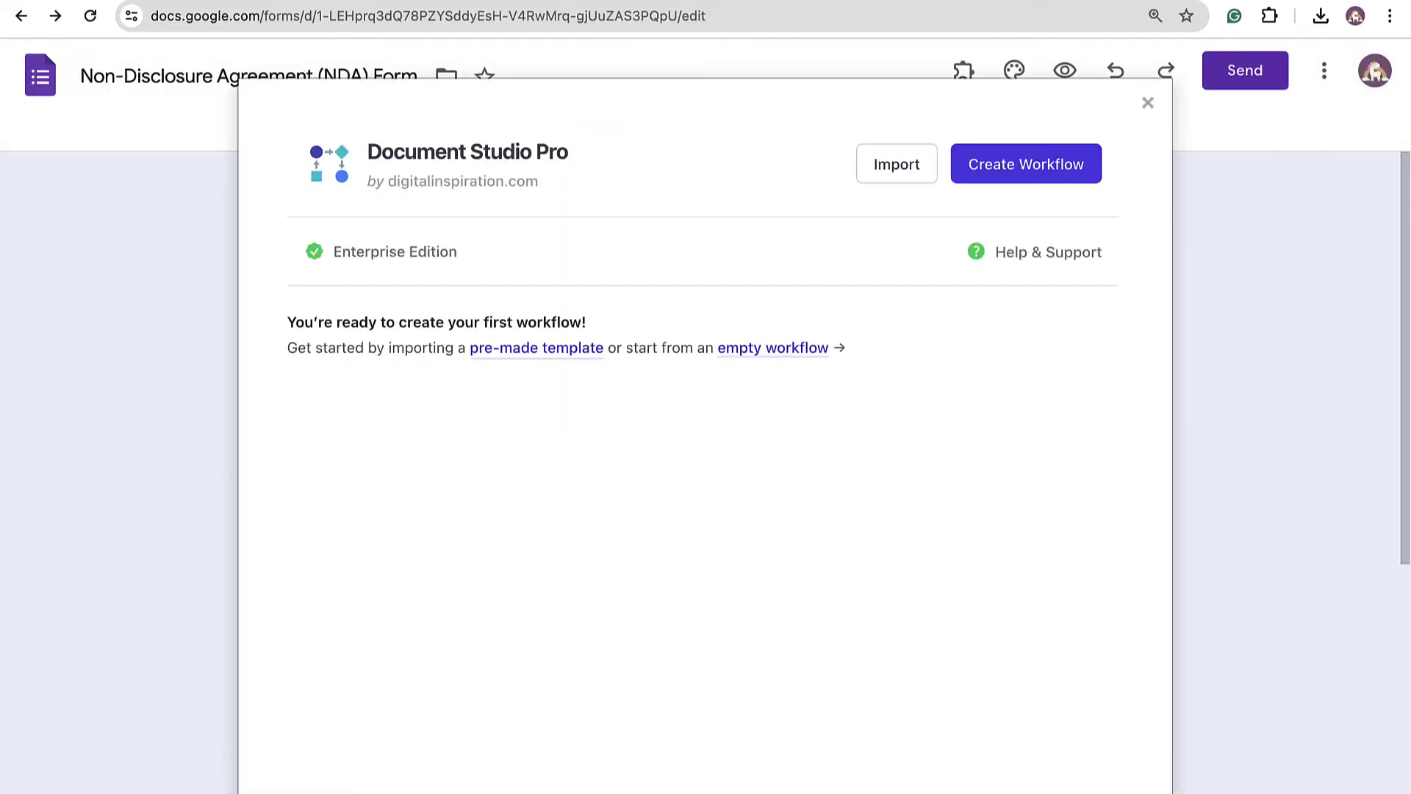
Step: Create a new workflow named Non Disclosure Agreements
click(1022, 193)
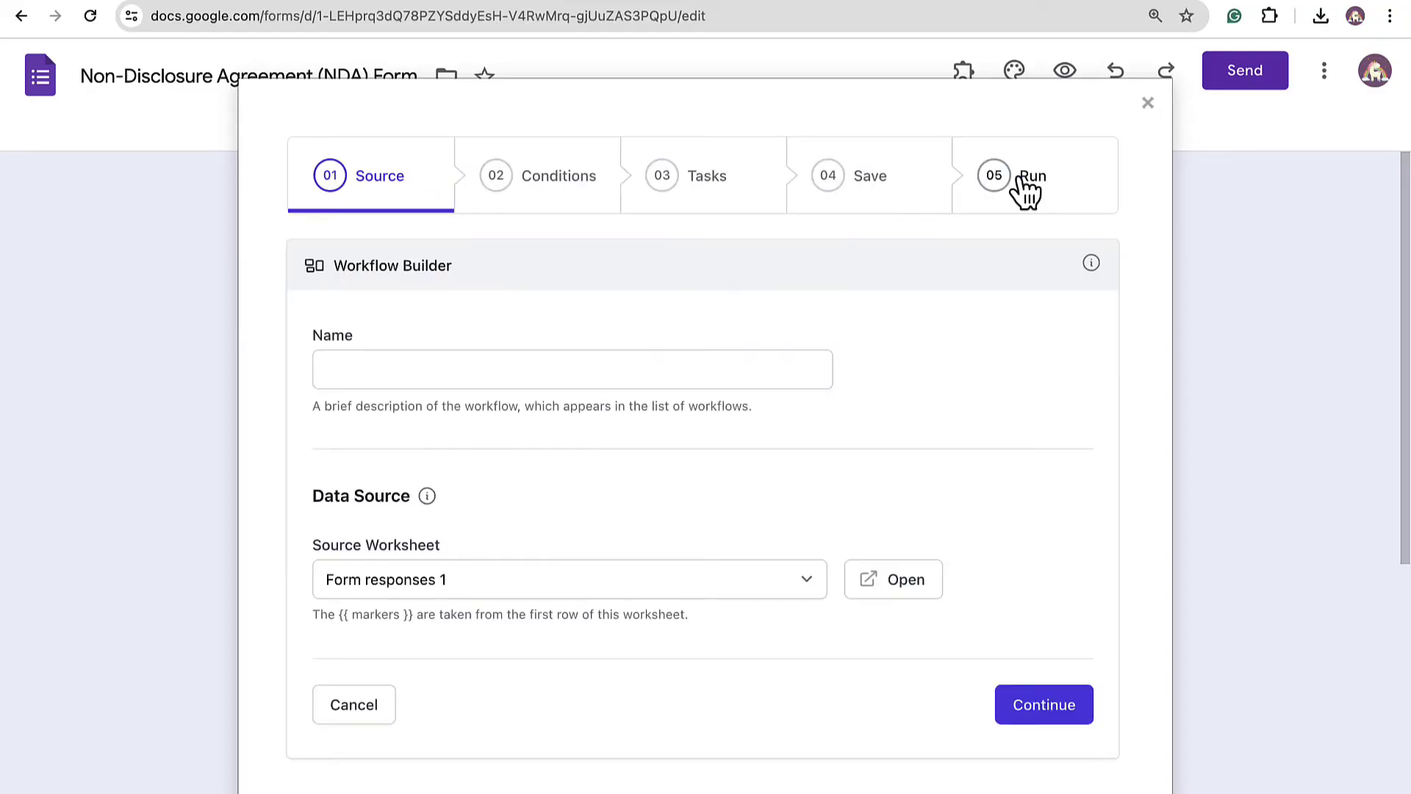
click(779, 365)
text(Non Disclosure Agr)
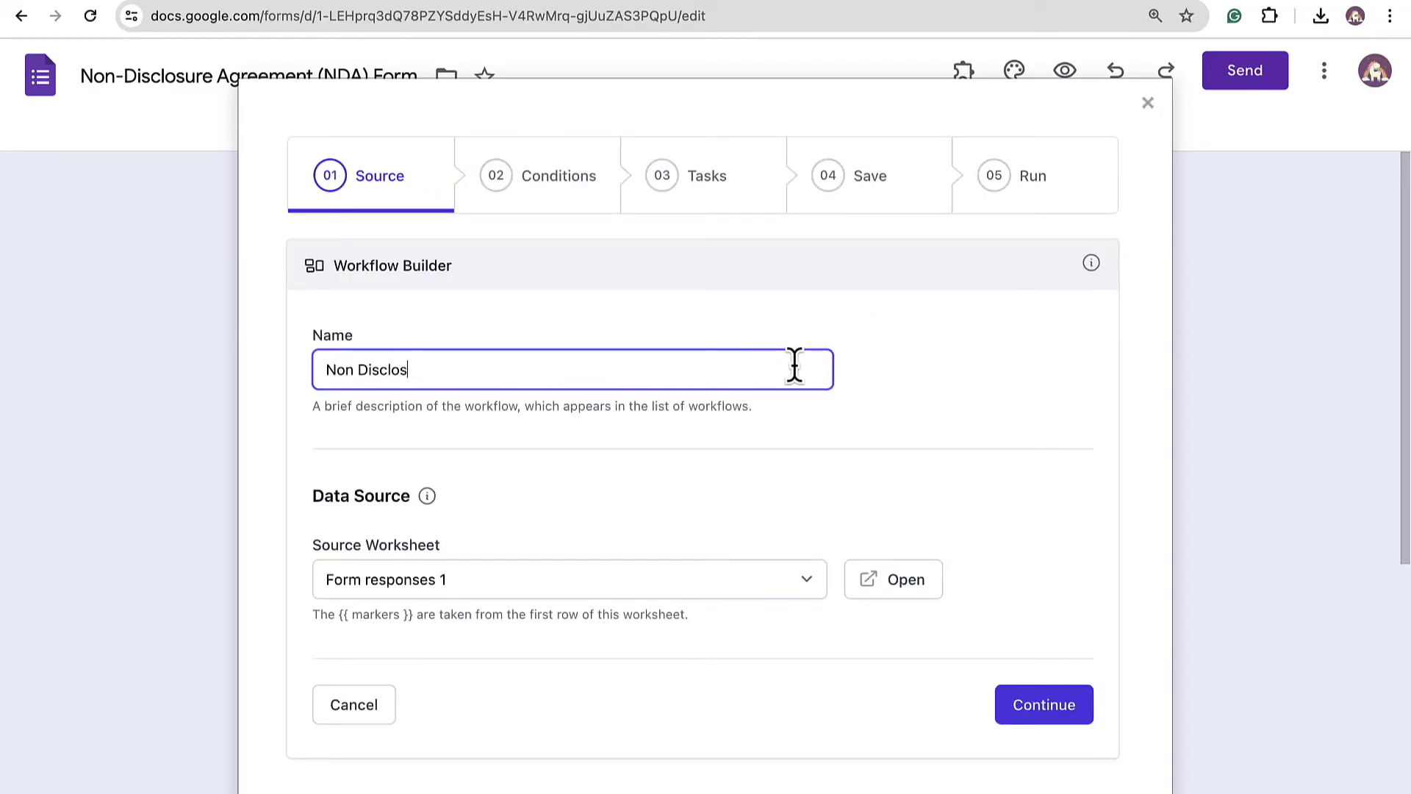
text(eements)
click(779, 410)
scroll(868, 441, down, 1)
Step: Restrict the workflow to form responses where the Agree field exists
click(1061, 684)
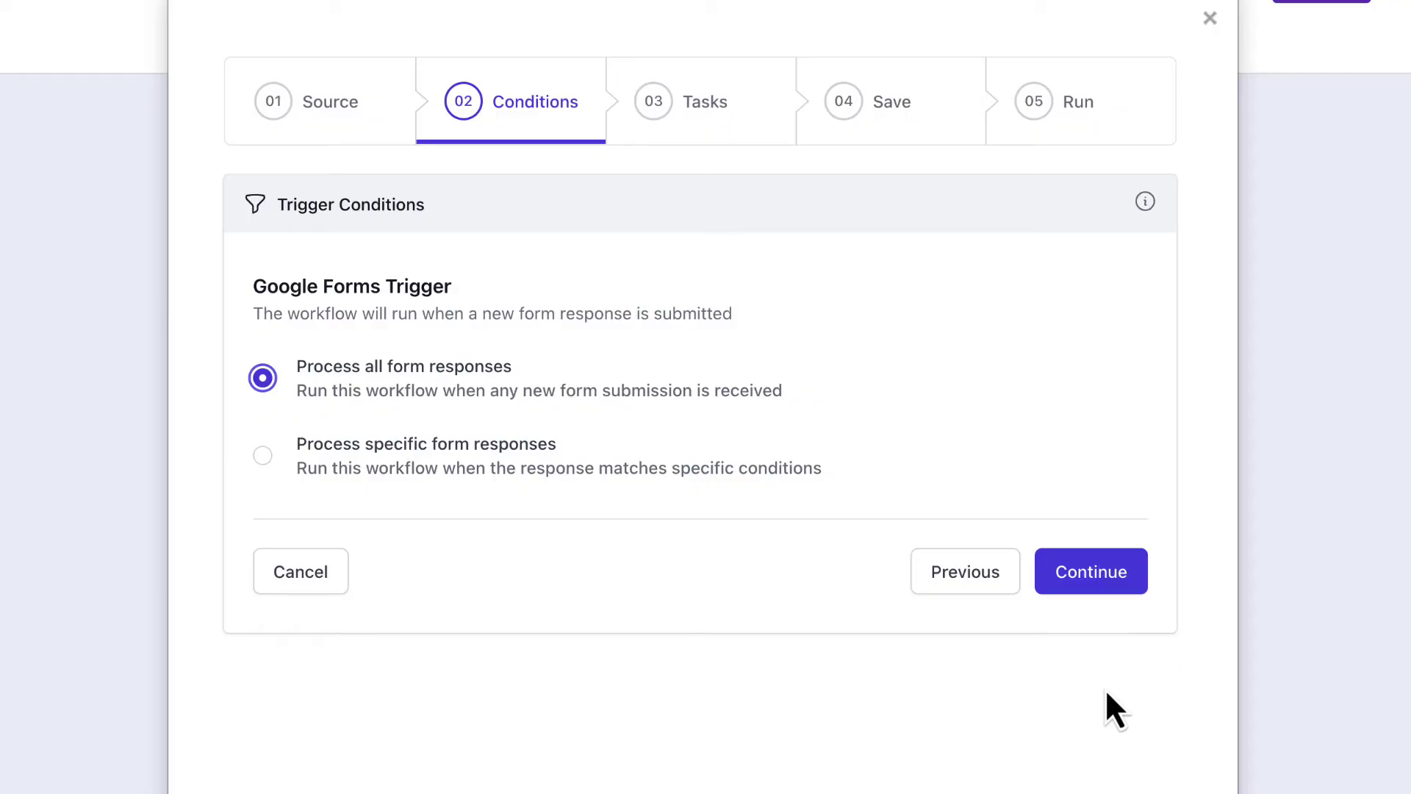
click(333, 453)
scroll(334, 456, down, 3)
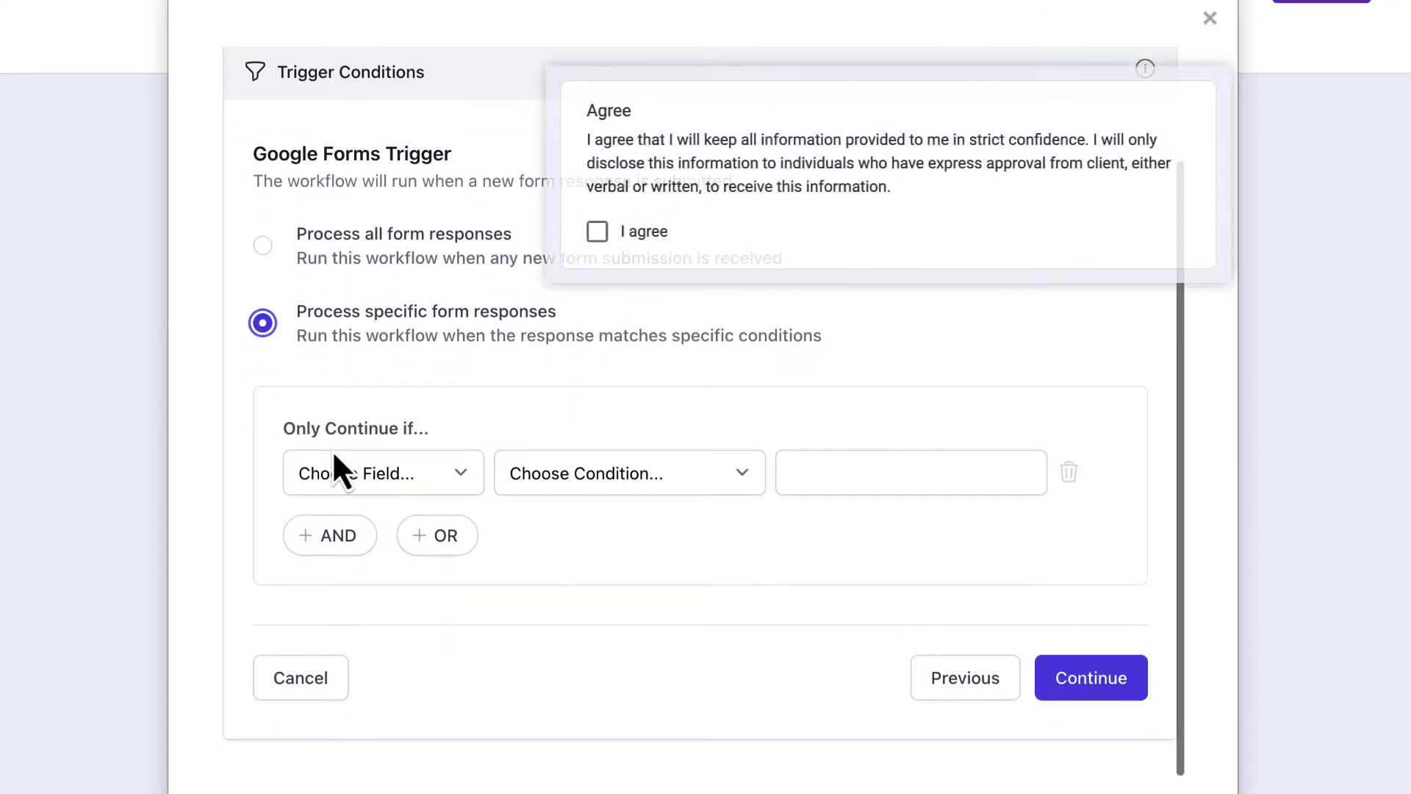
click(395, 474)
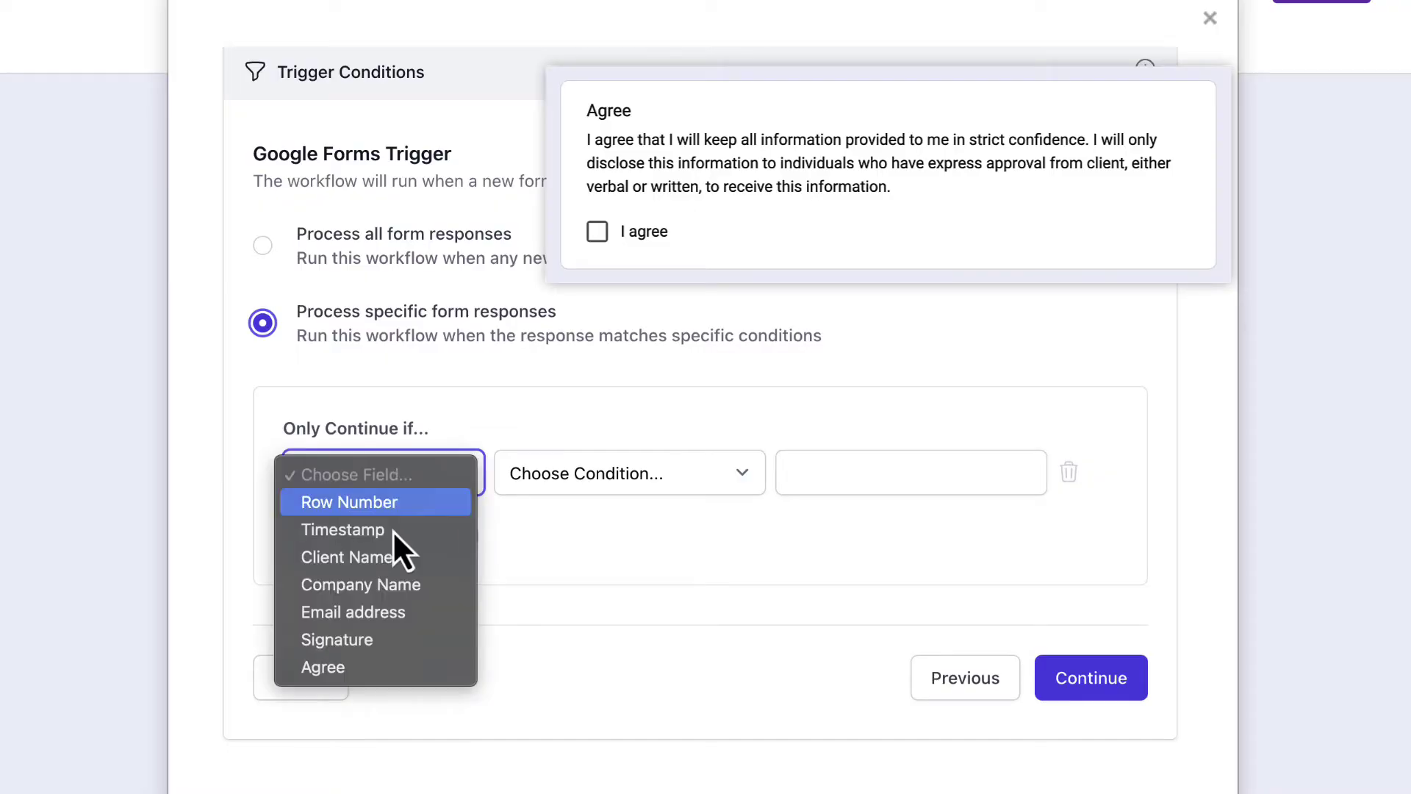
click(380, 666)
click(647, 463)
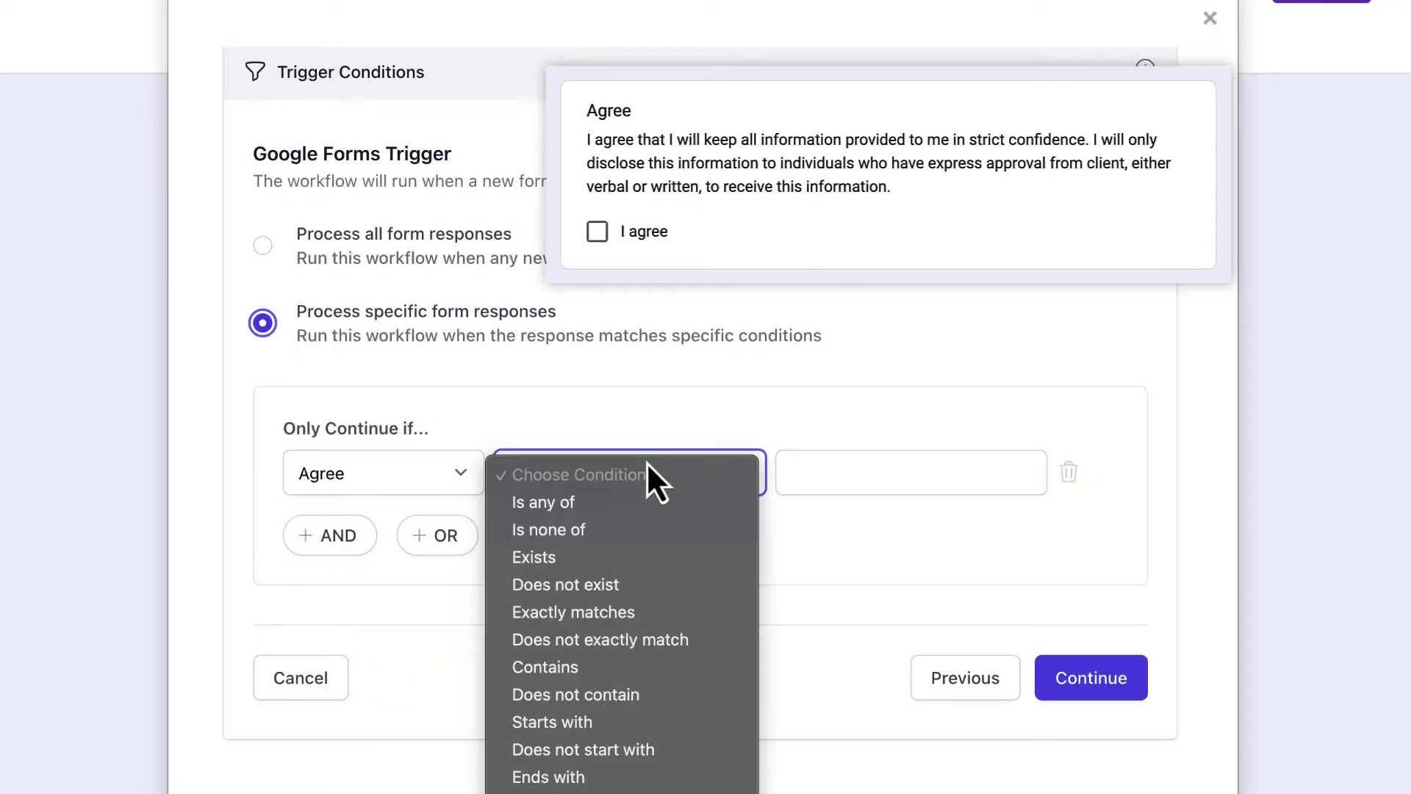
click(634, 557)
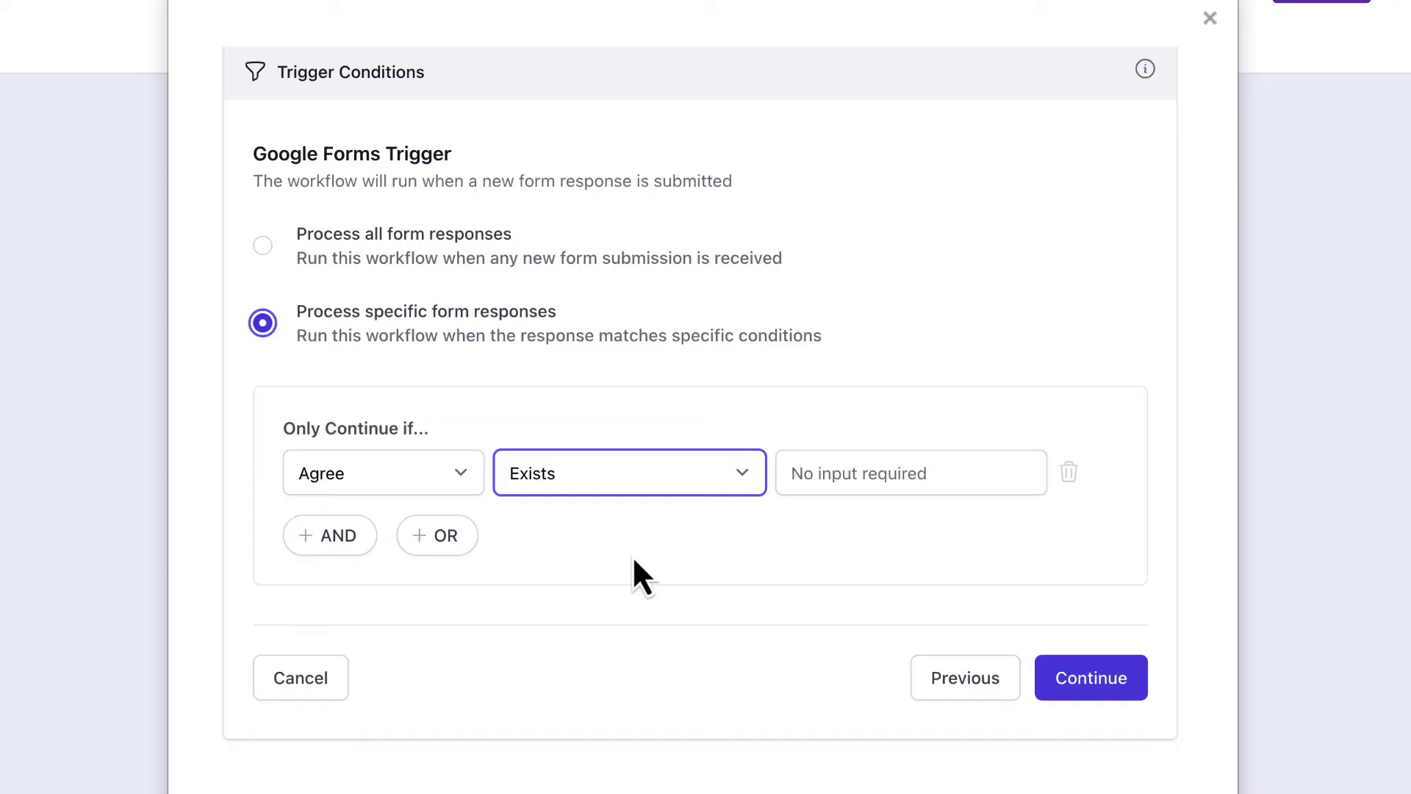
click(1073, 692)
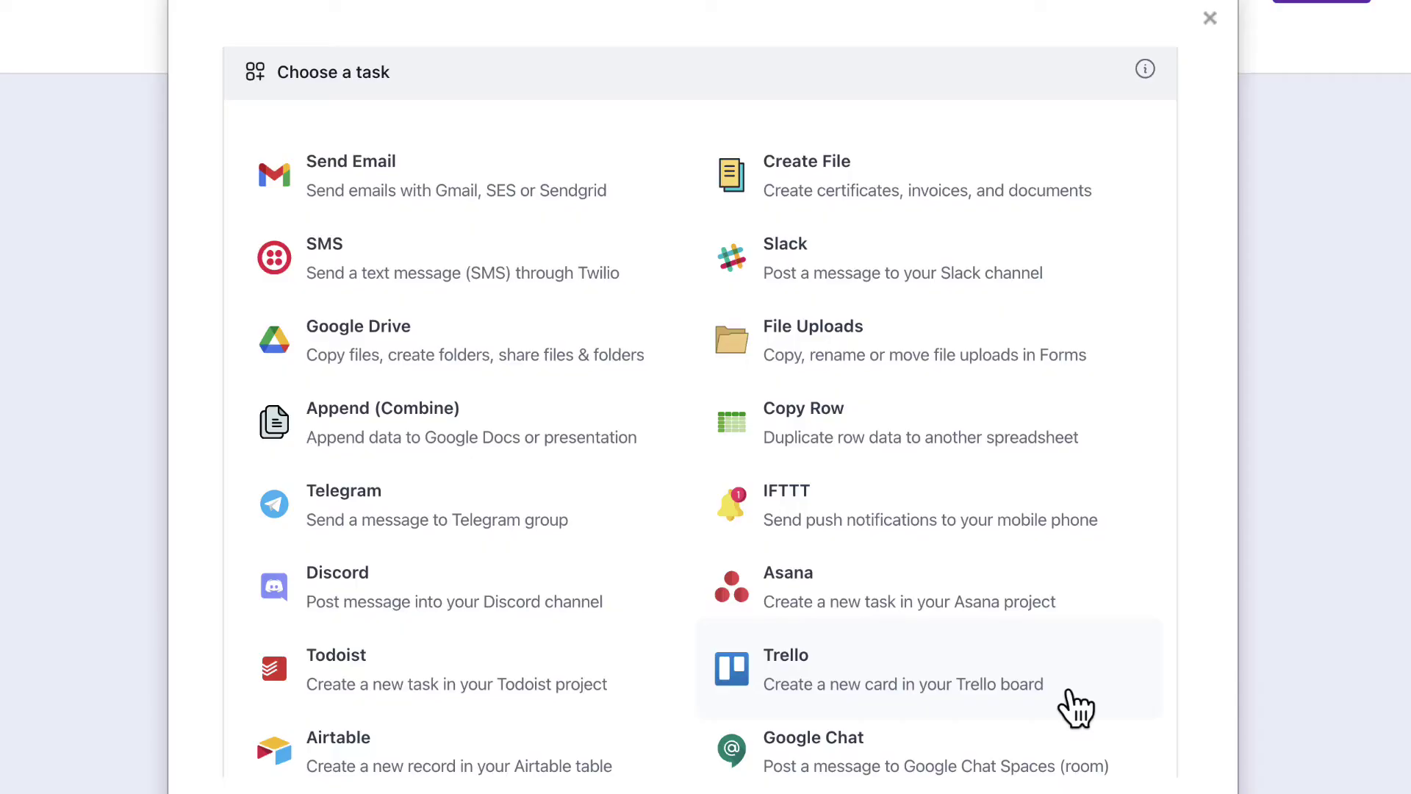
Step: Add a Create File task using the Non-Disclosure Document Template and check its 4 markers
click(911, 179)
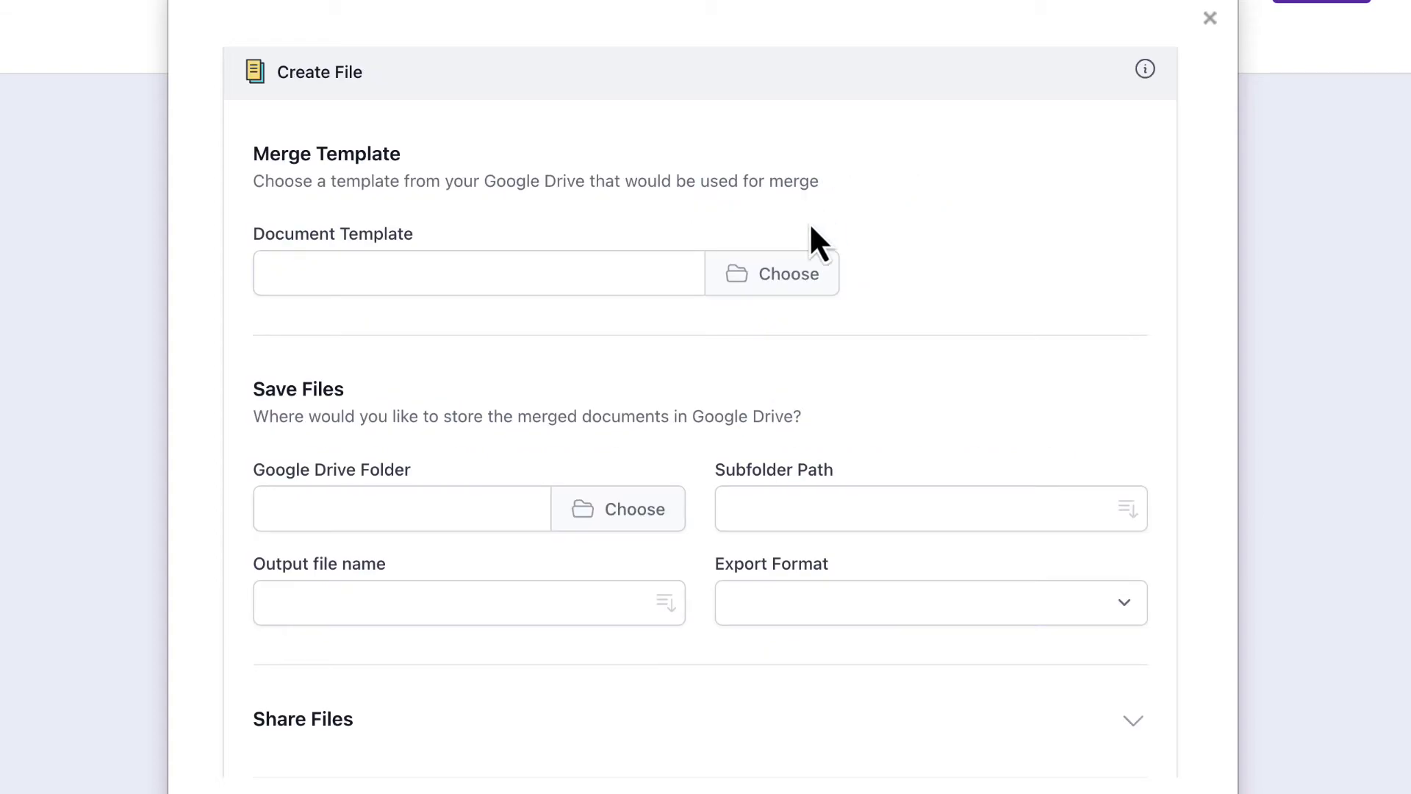
click(791, 291)
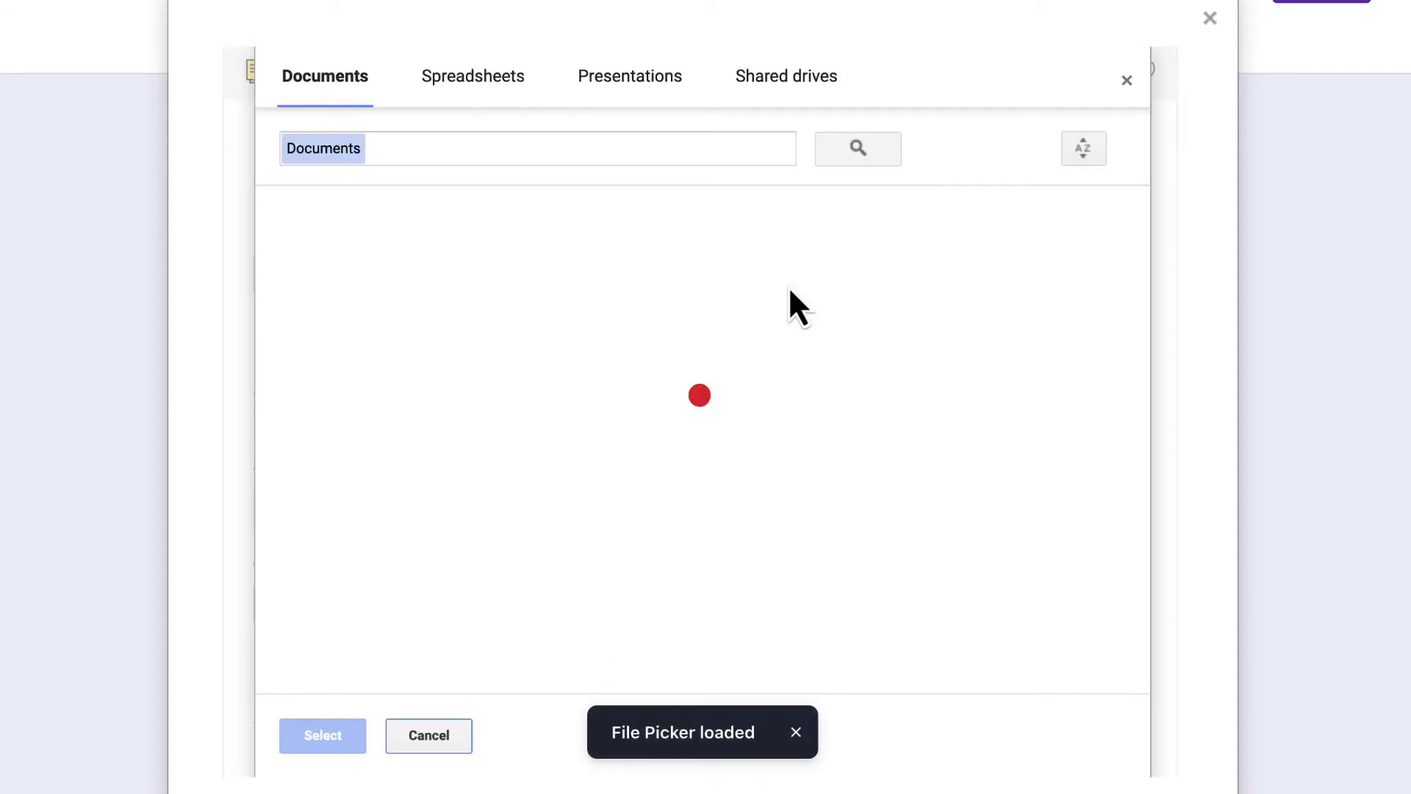
click(494, 277)
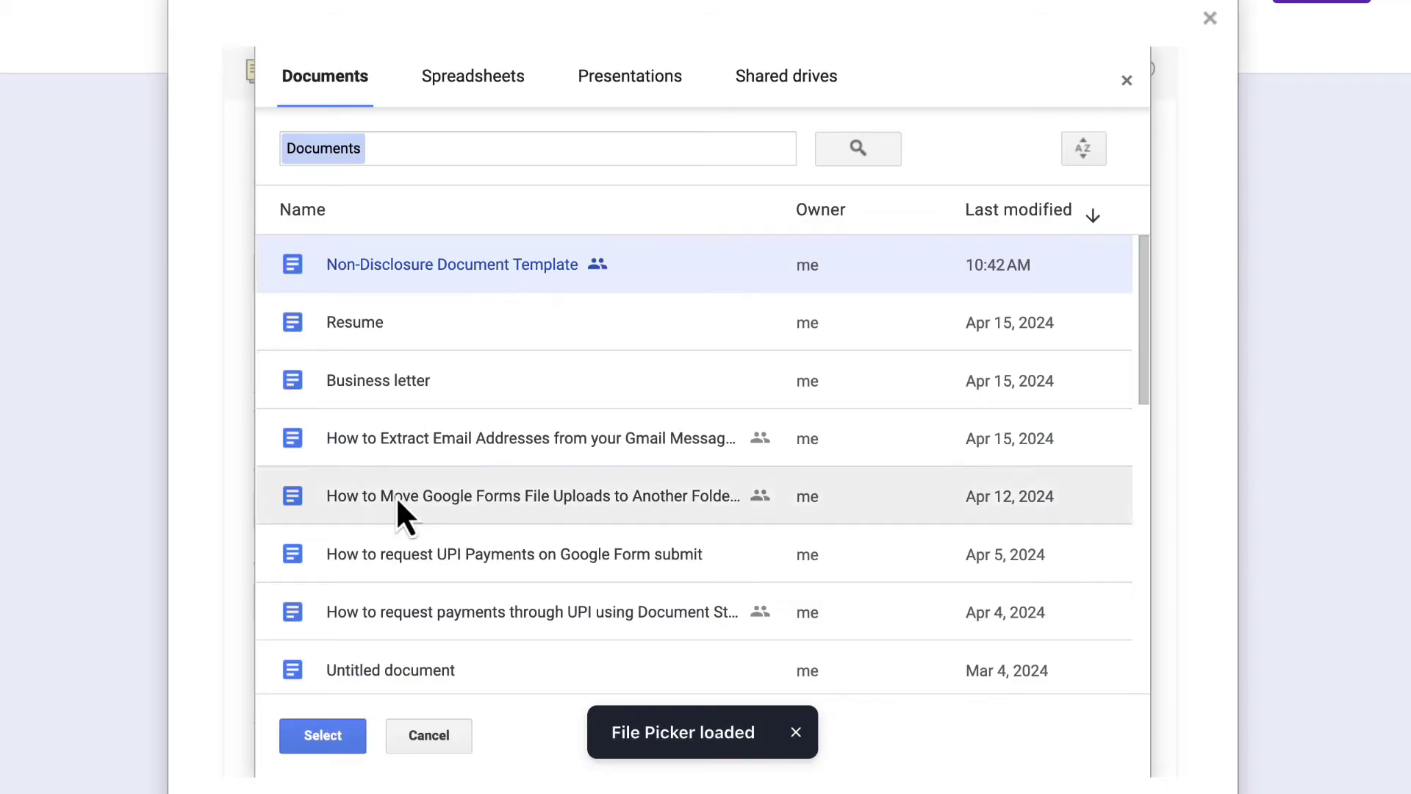
click(339, 730)
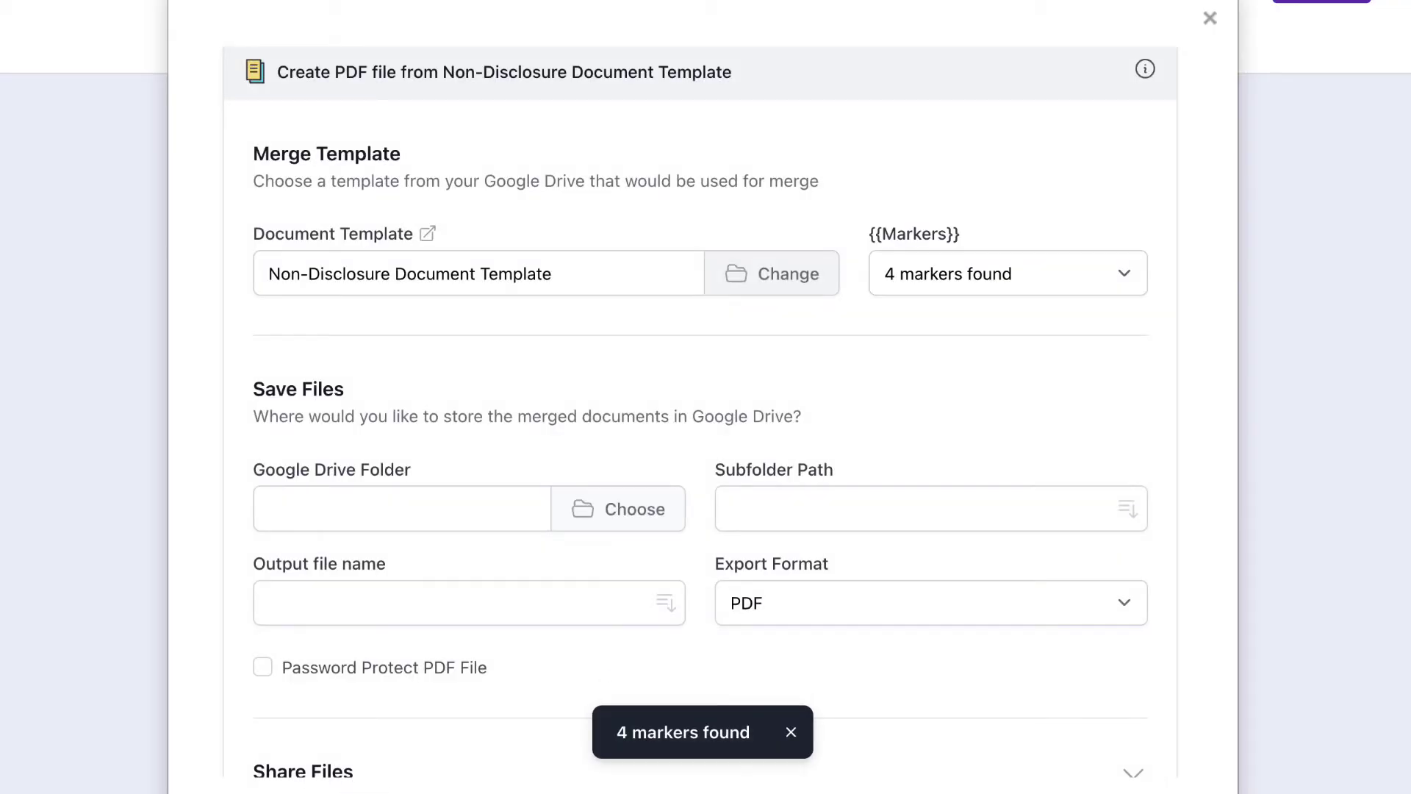
click(1067, 283)
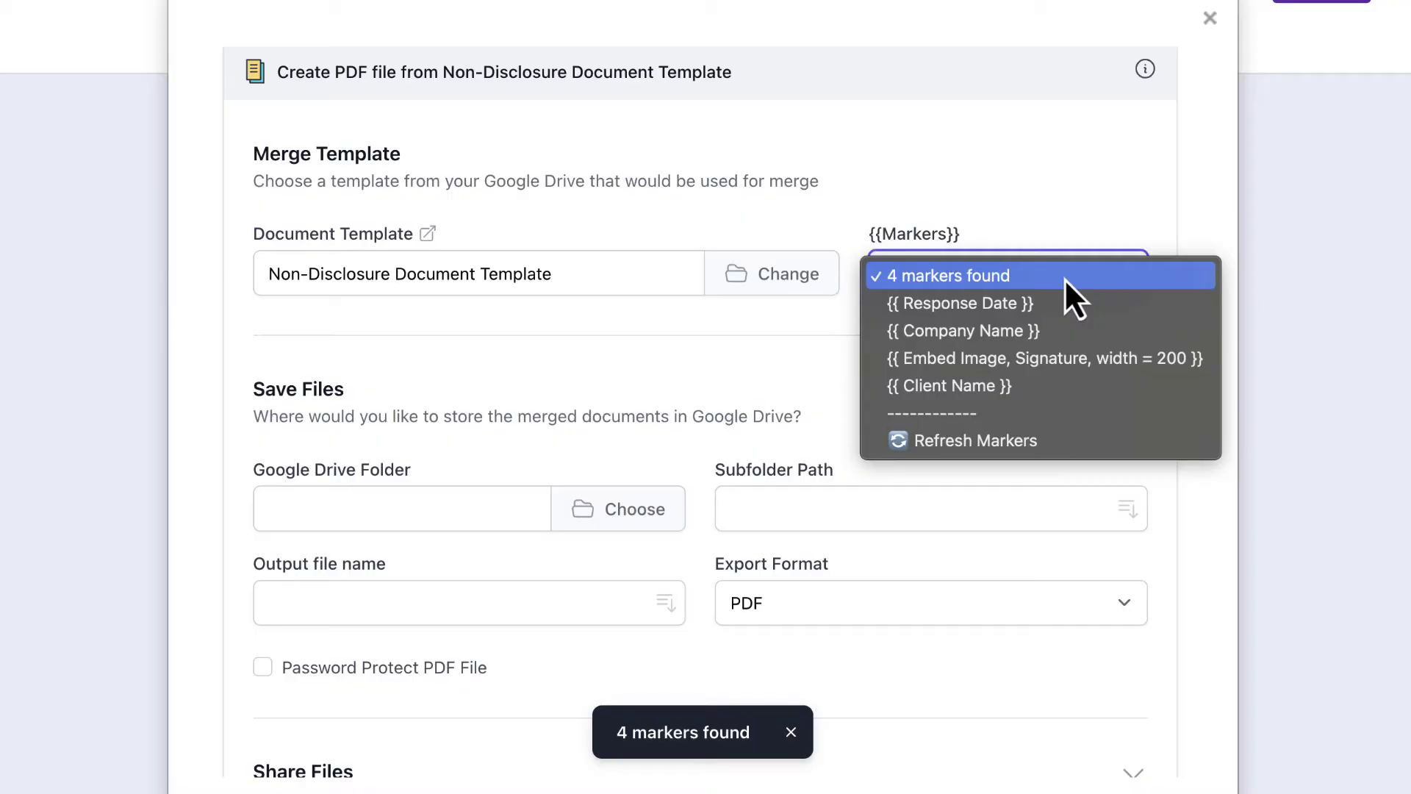
click(788, 351)
scroll(787, 351, down, 3)
Step: Save merged files to the NDA Drive folder under subfolder path Signed NDAs / {{Year}}
click(635, 304)
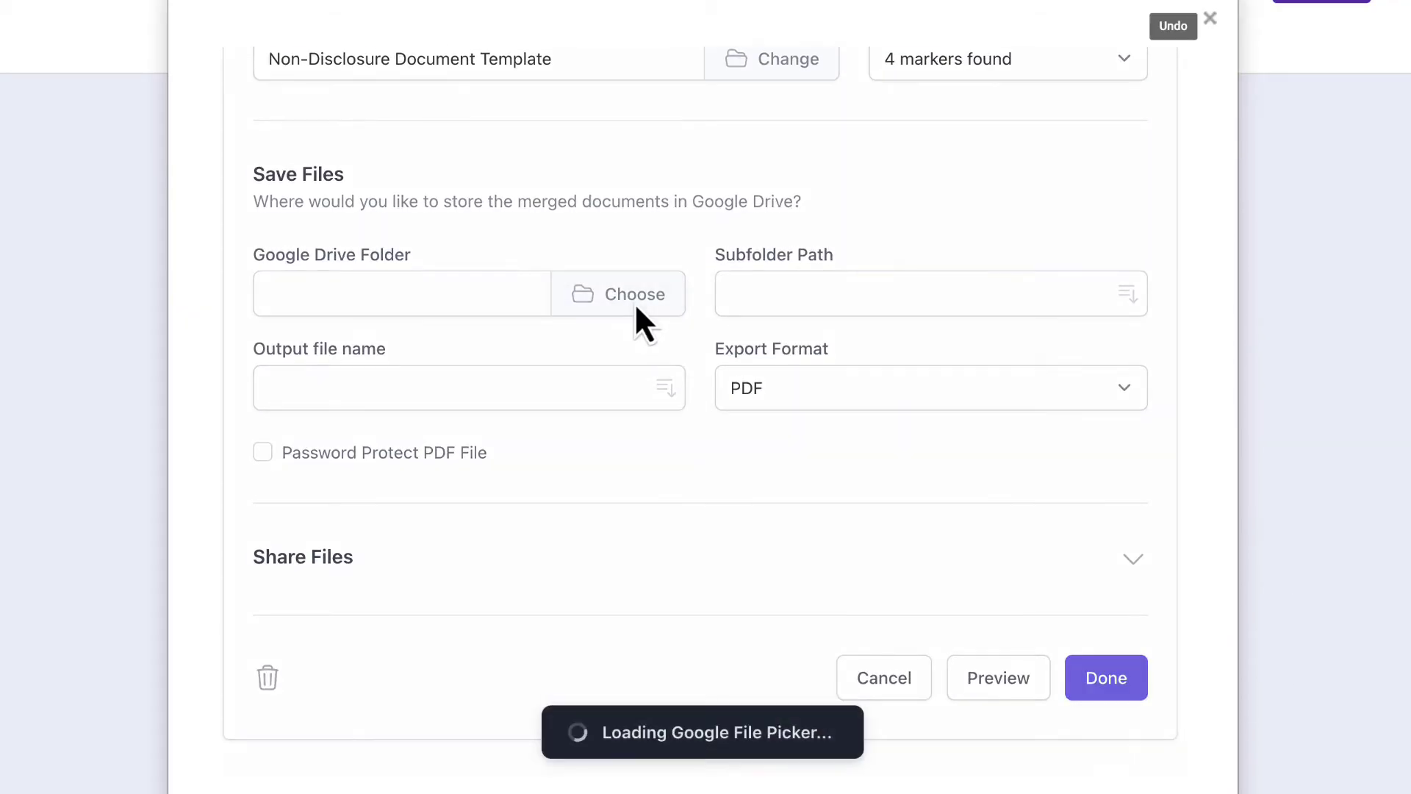
click(432, 273)
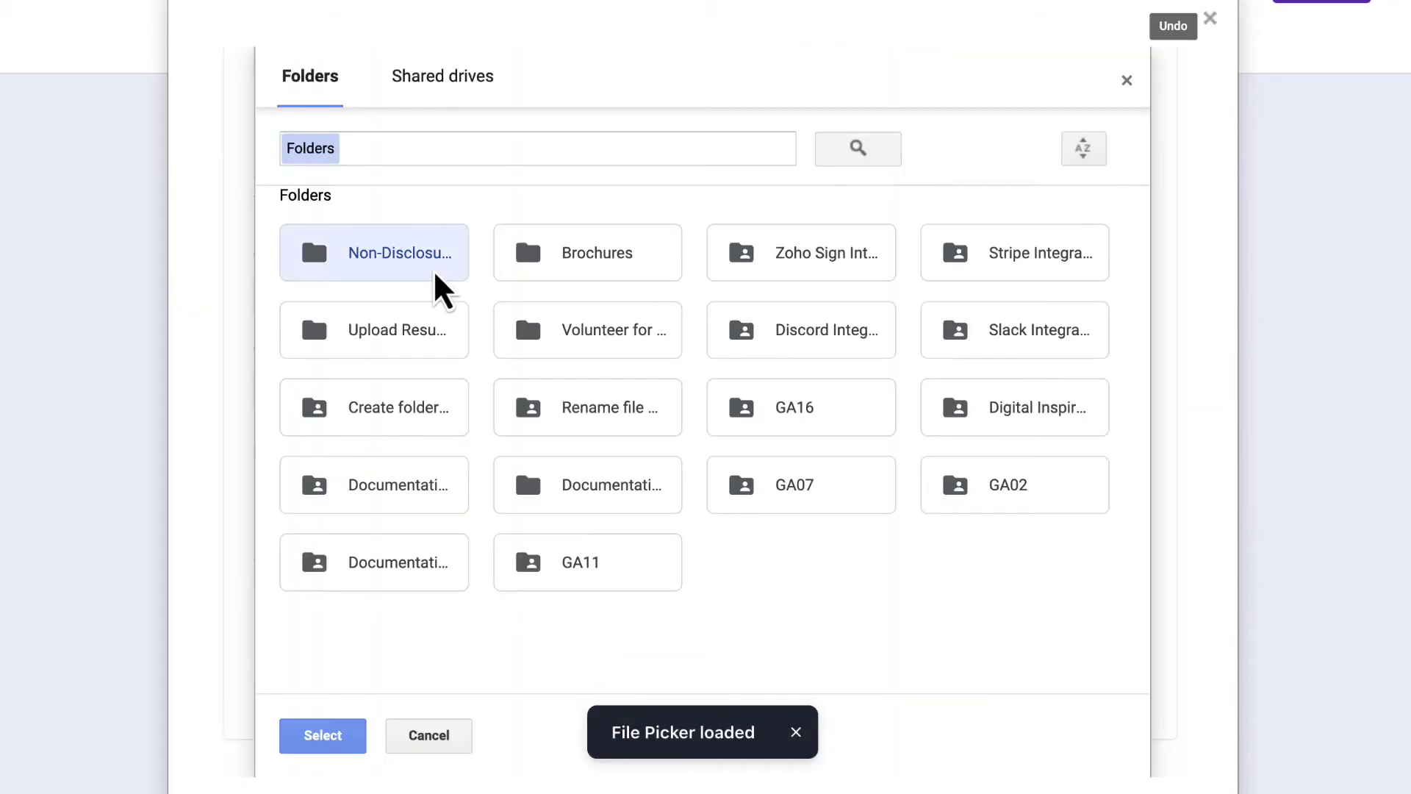
click(345, 744)
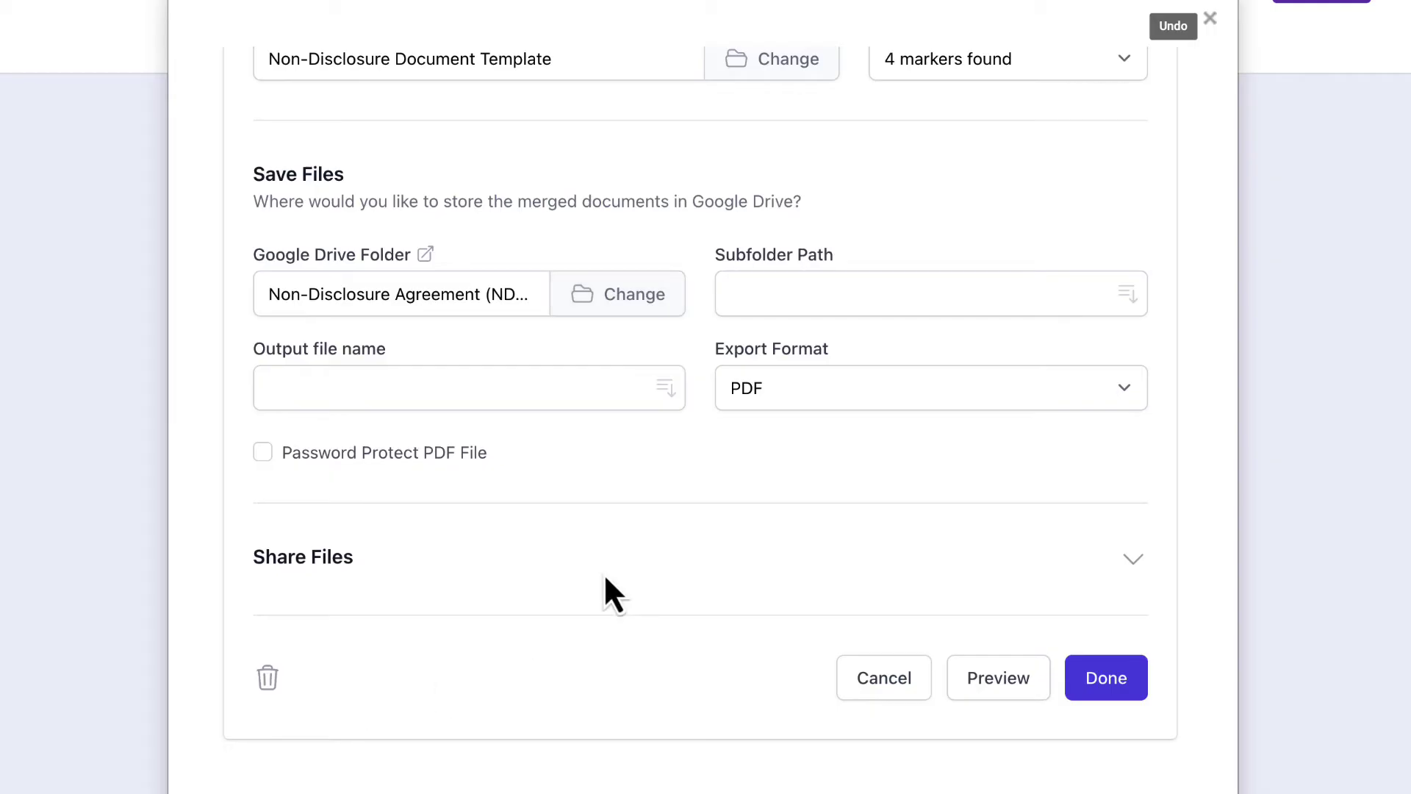
click(831, 290)
text(Sig)
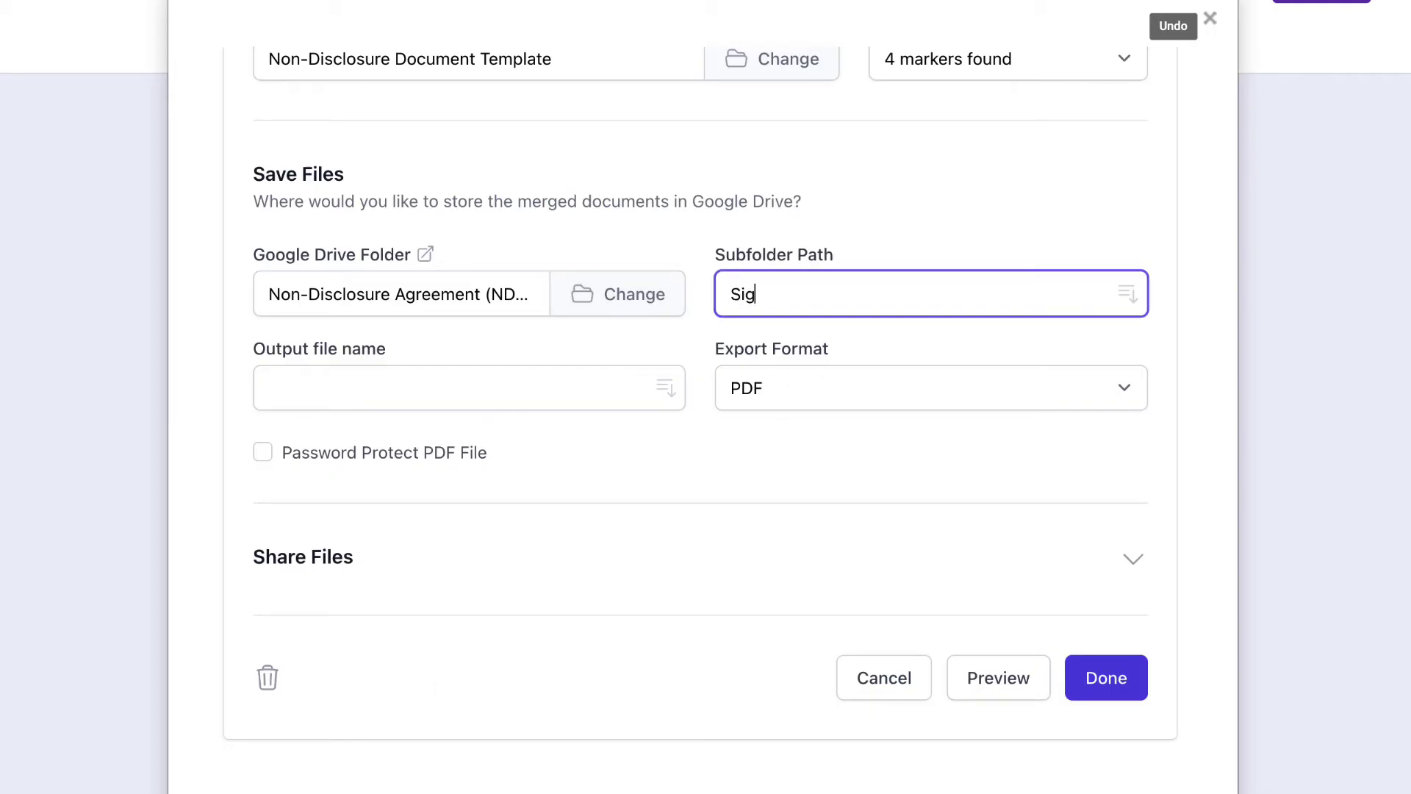
text(ned NDAs /)
click(1122, 303)
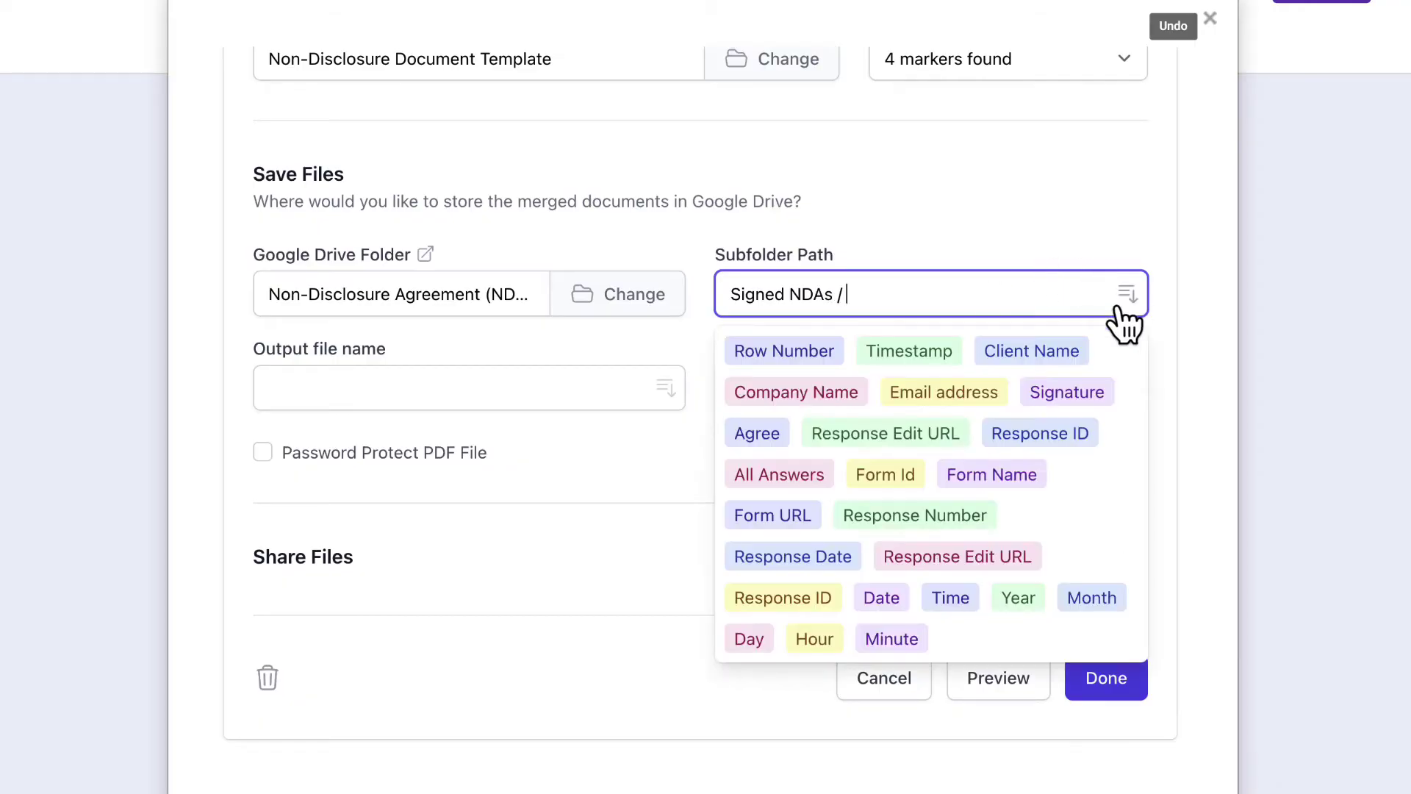
click(1007, 604)
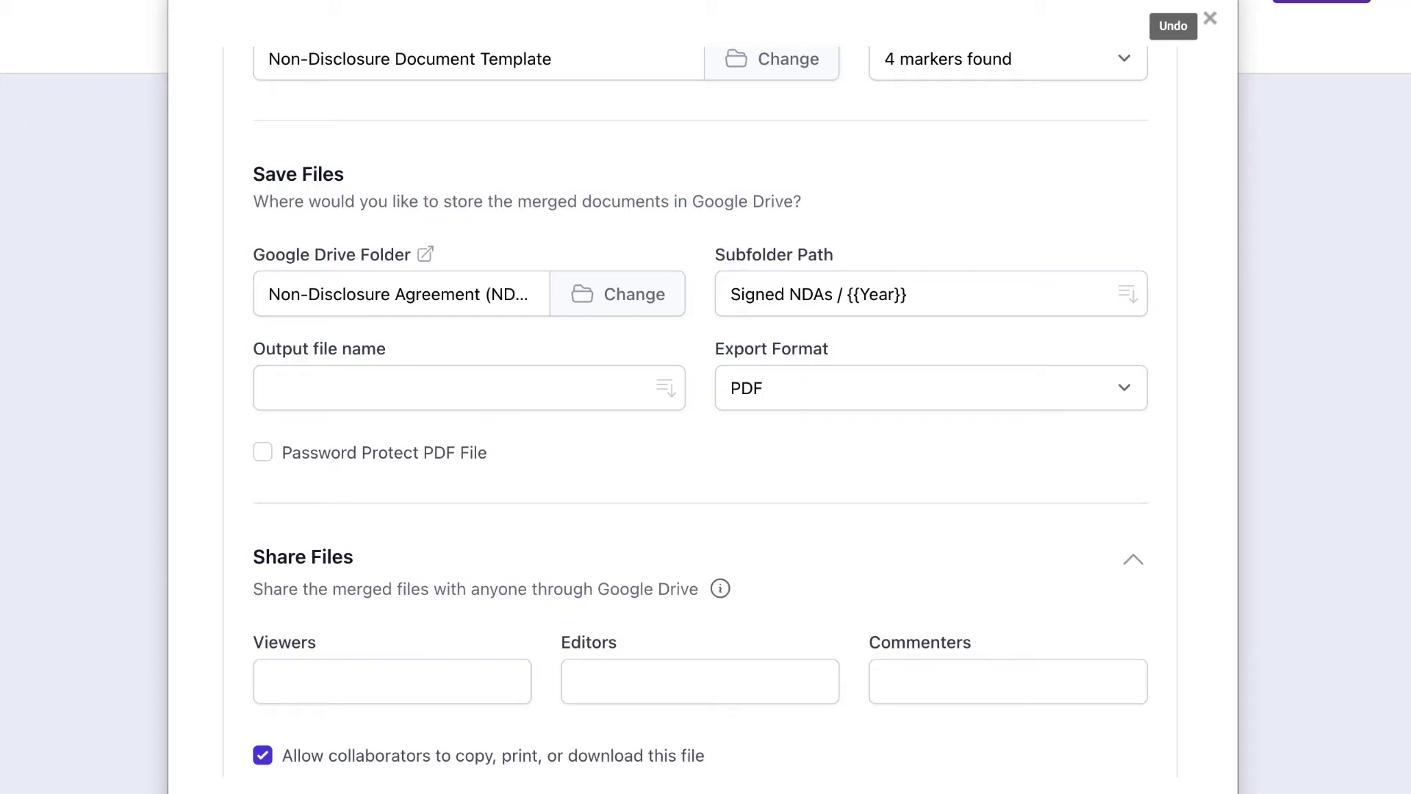
Step: Name the output files with the {{Company Name}} marker
click(532, 400)
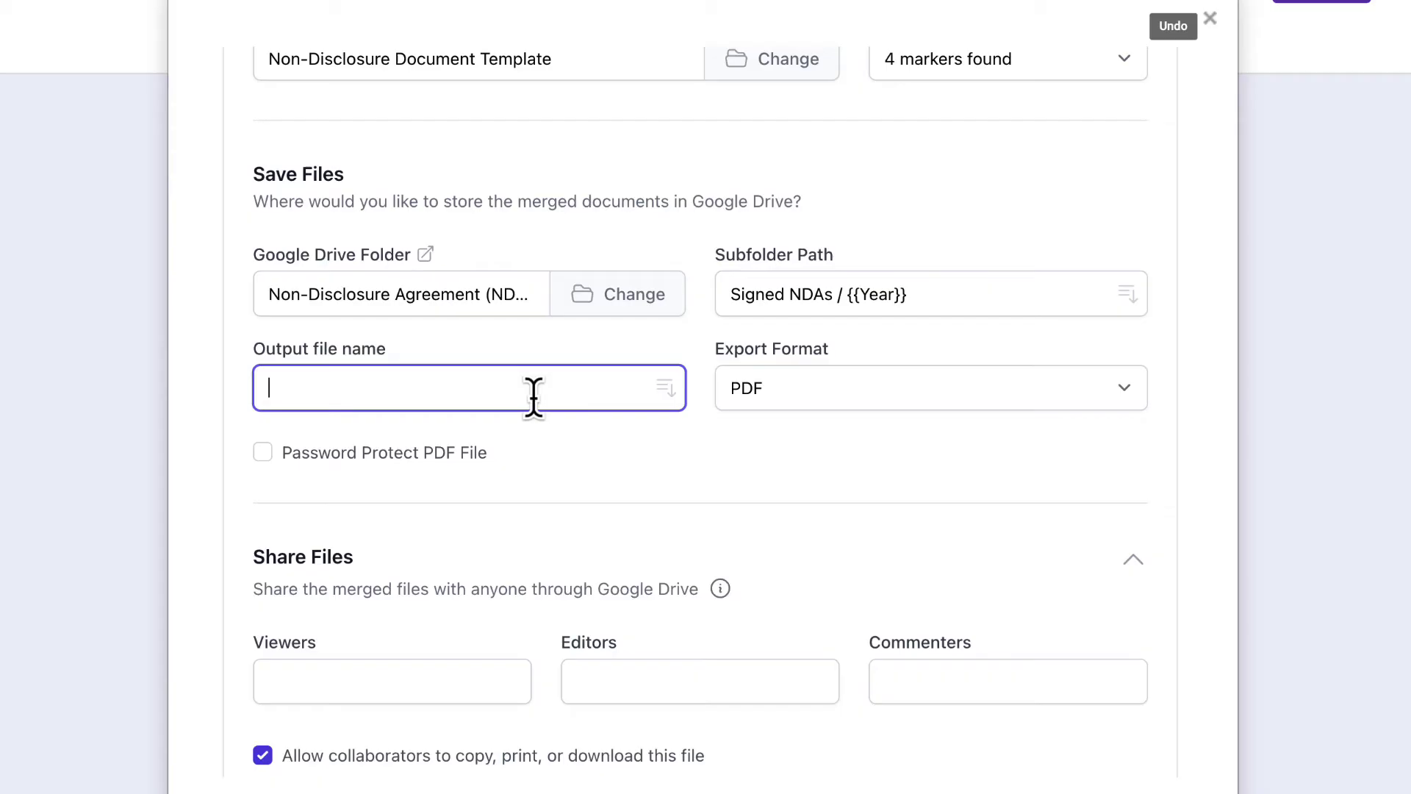
click(670, 397)
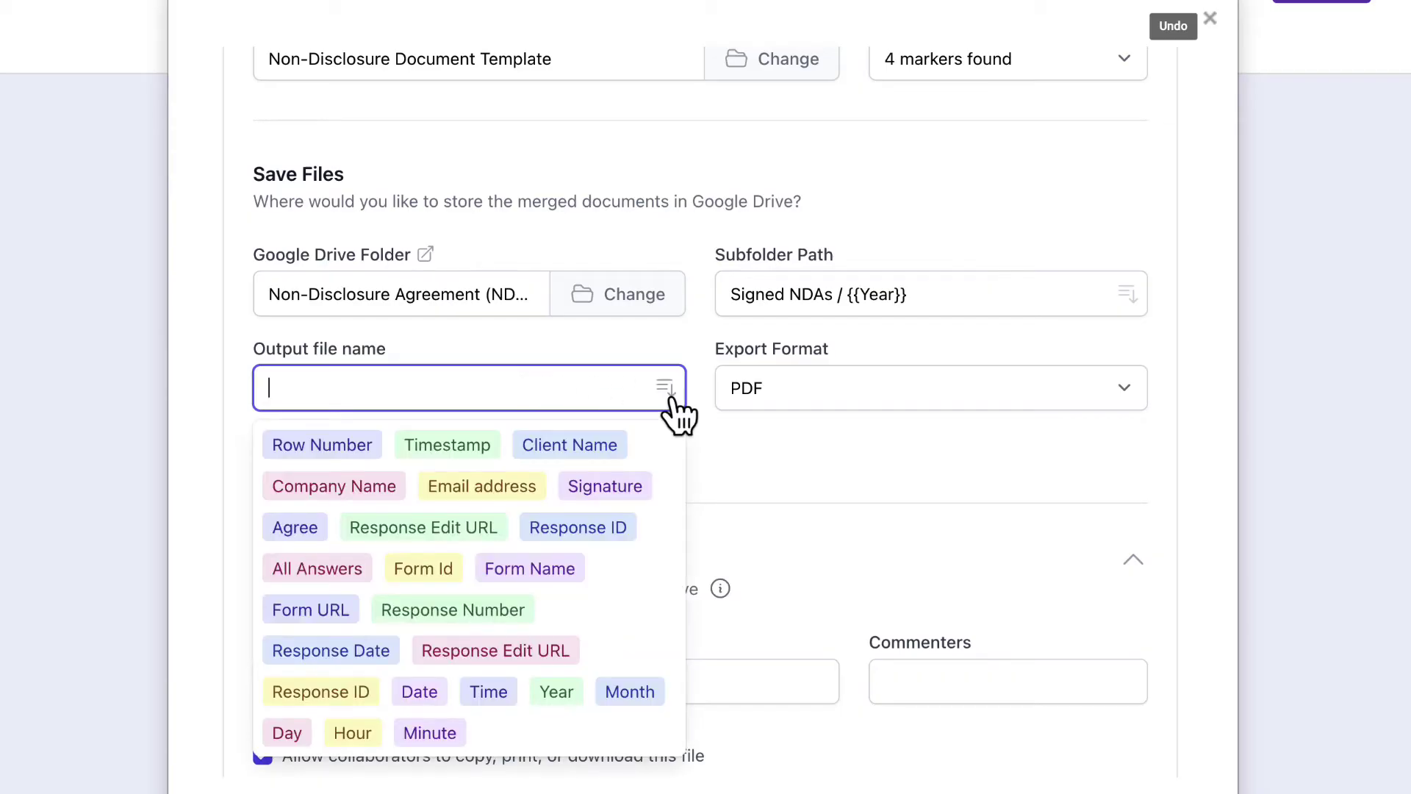
click(381, 494)
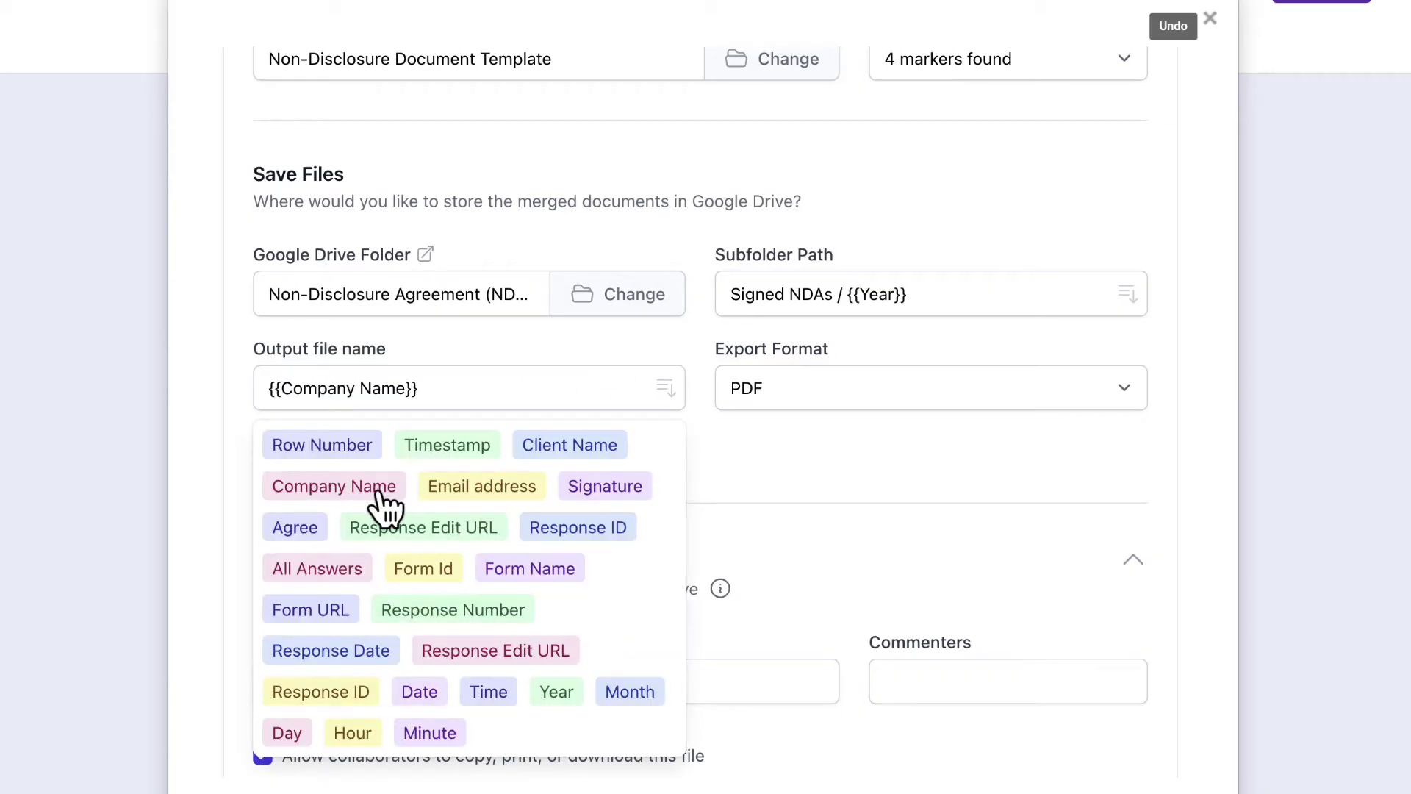
click(737, 535)
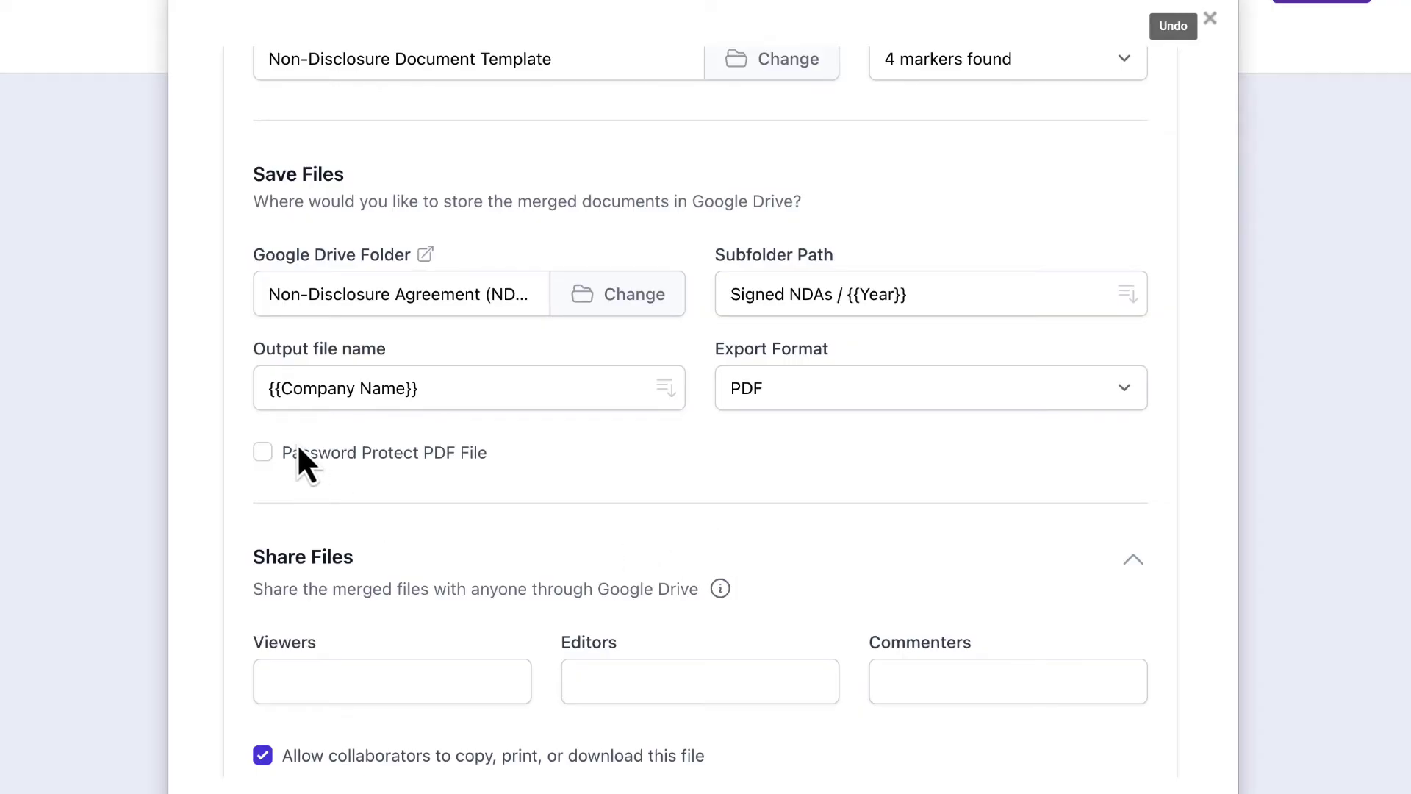
Step: Turn on Password Protect PDF File and enter a PDF password
click(262, 451)
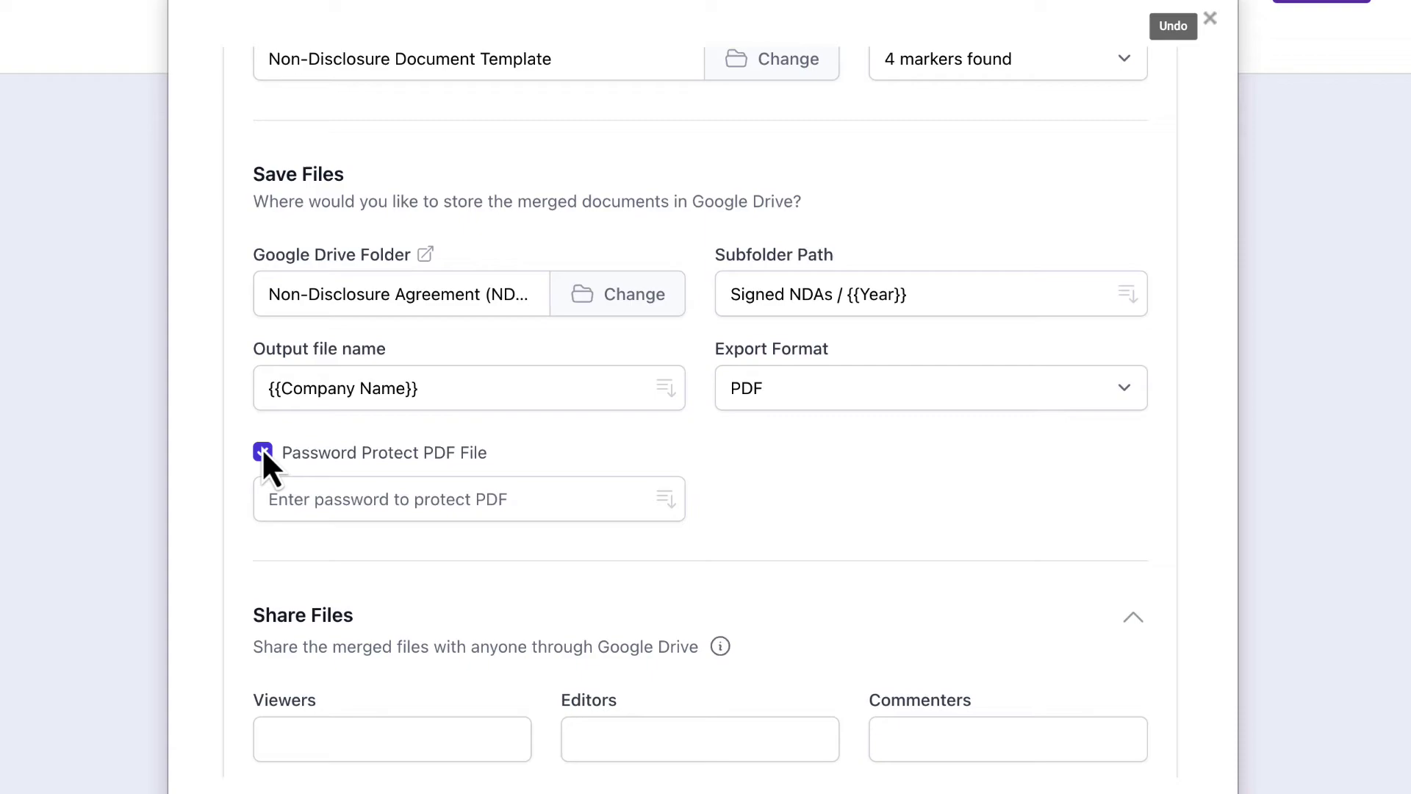
click(328, 495)
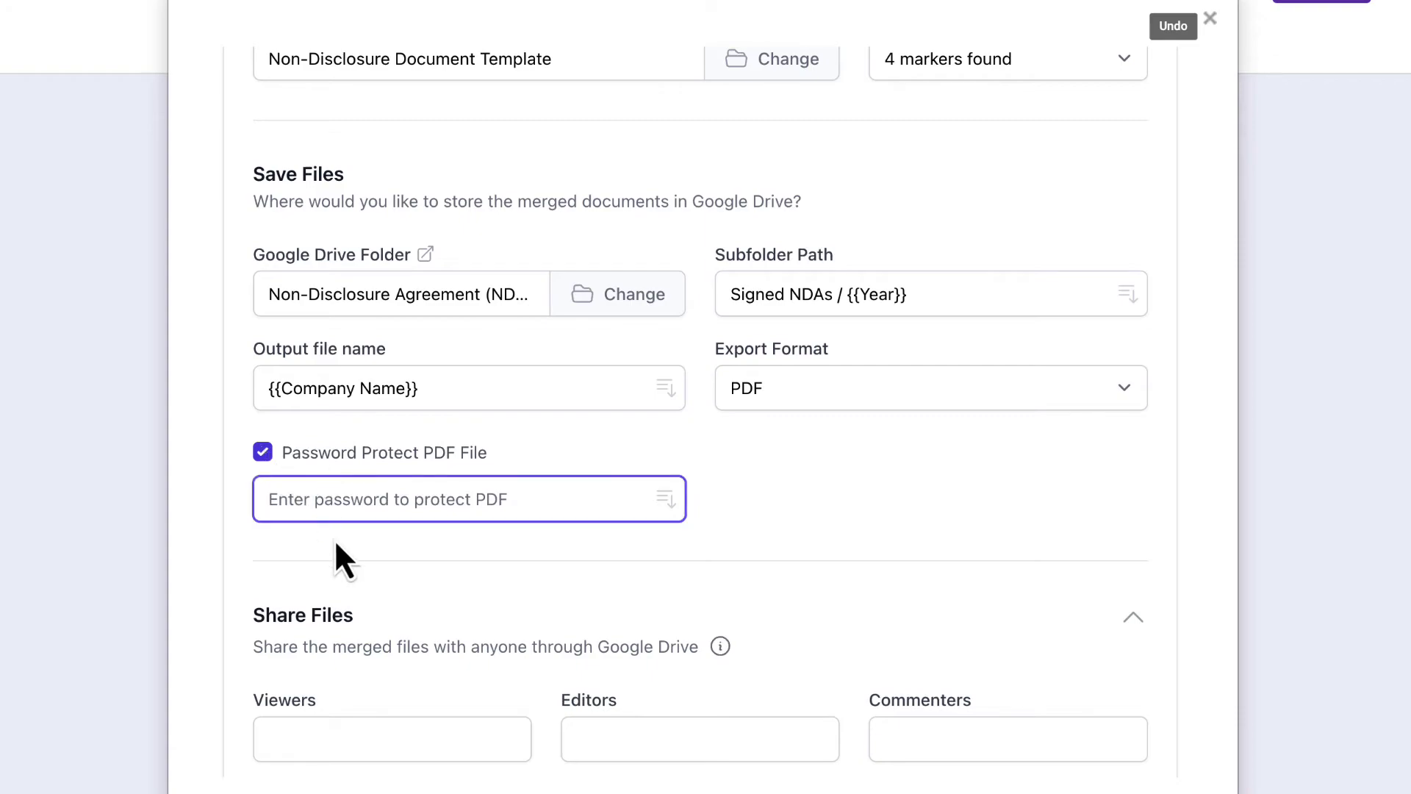
click(665, 500)
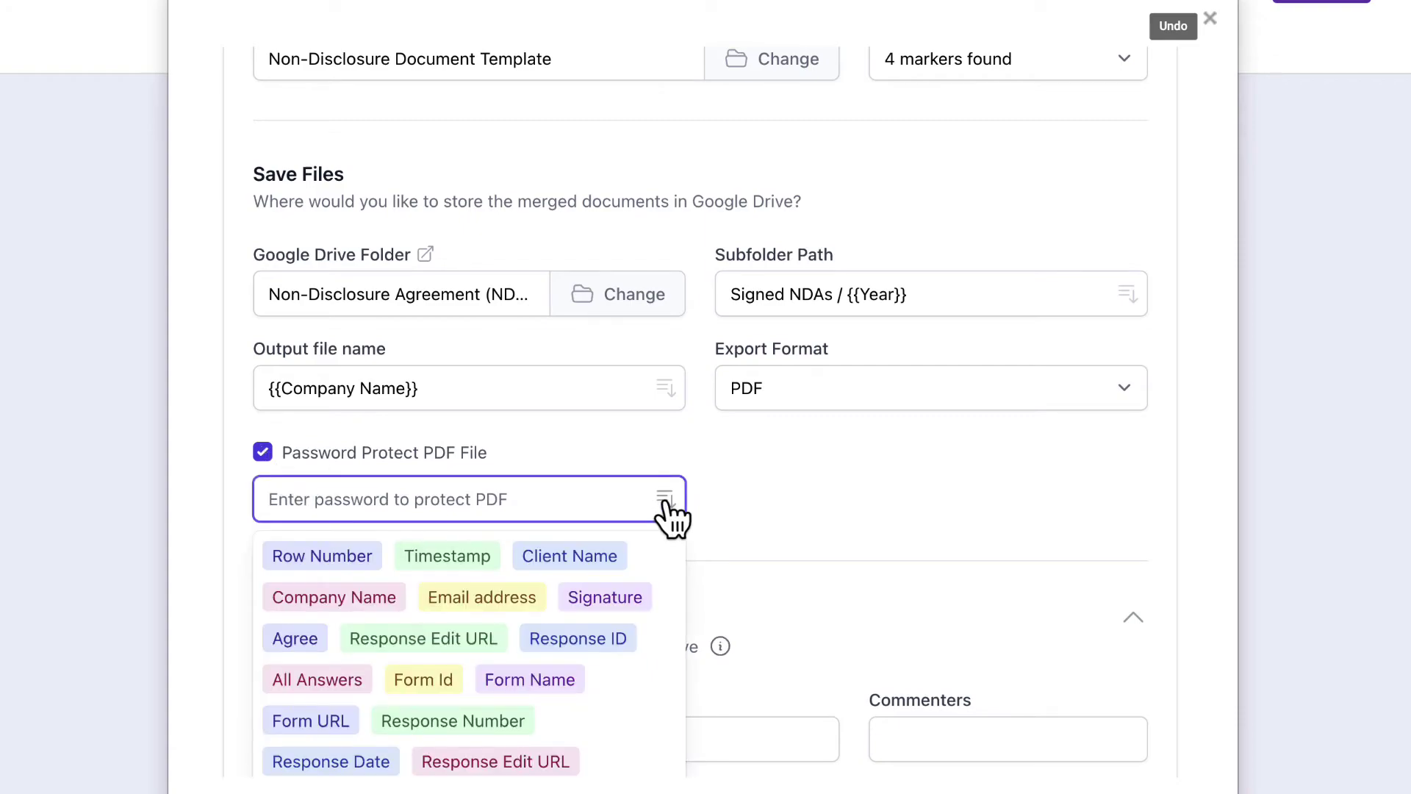
click(665, 502)
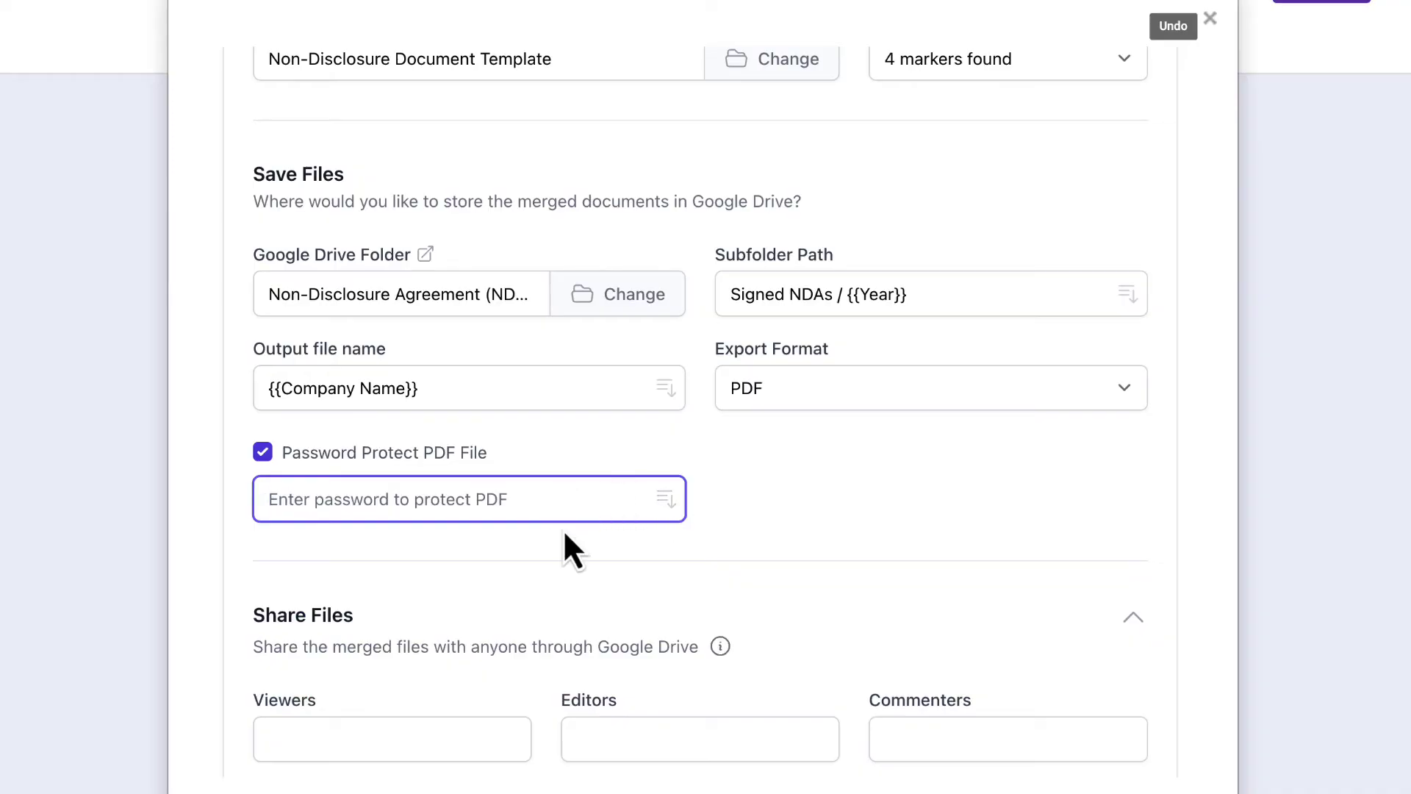
text(xy)
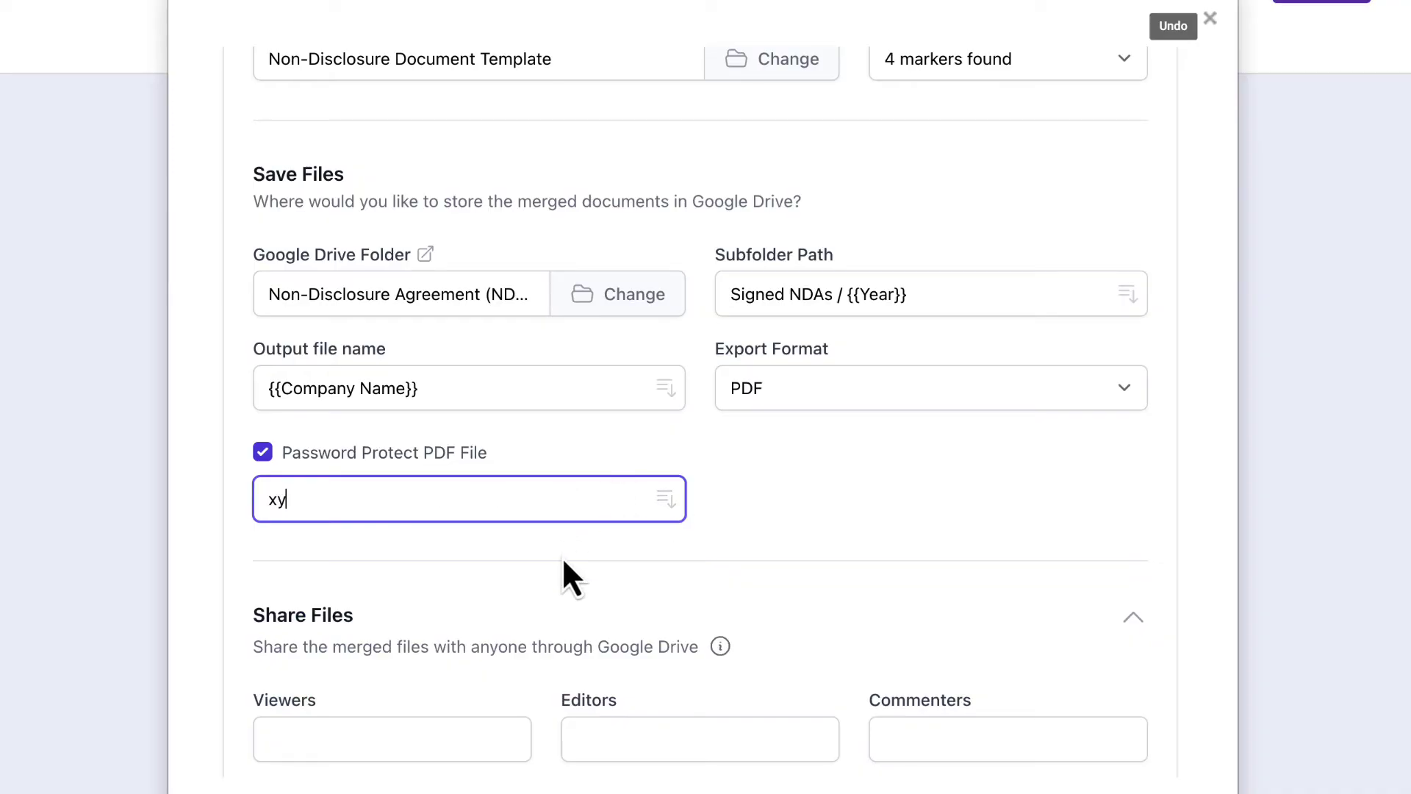
text(z123)
click(561, 571)
scroll(561, 571, down, 3)
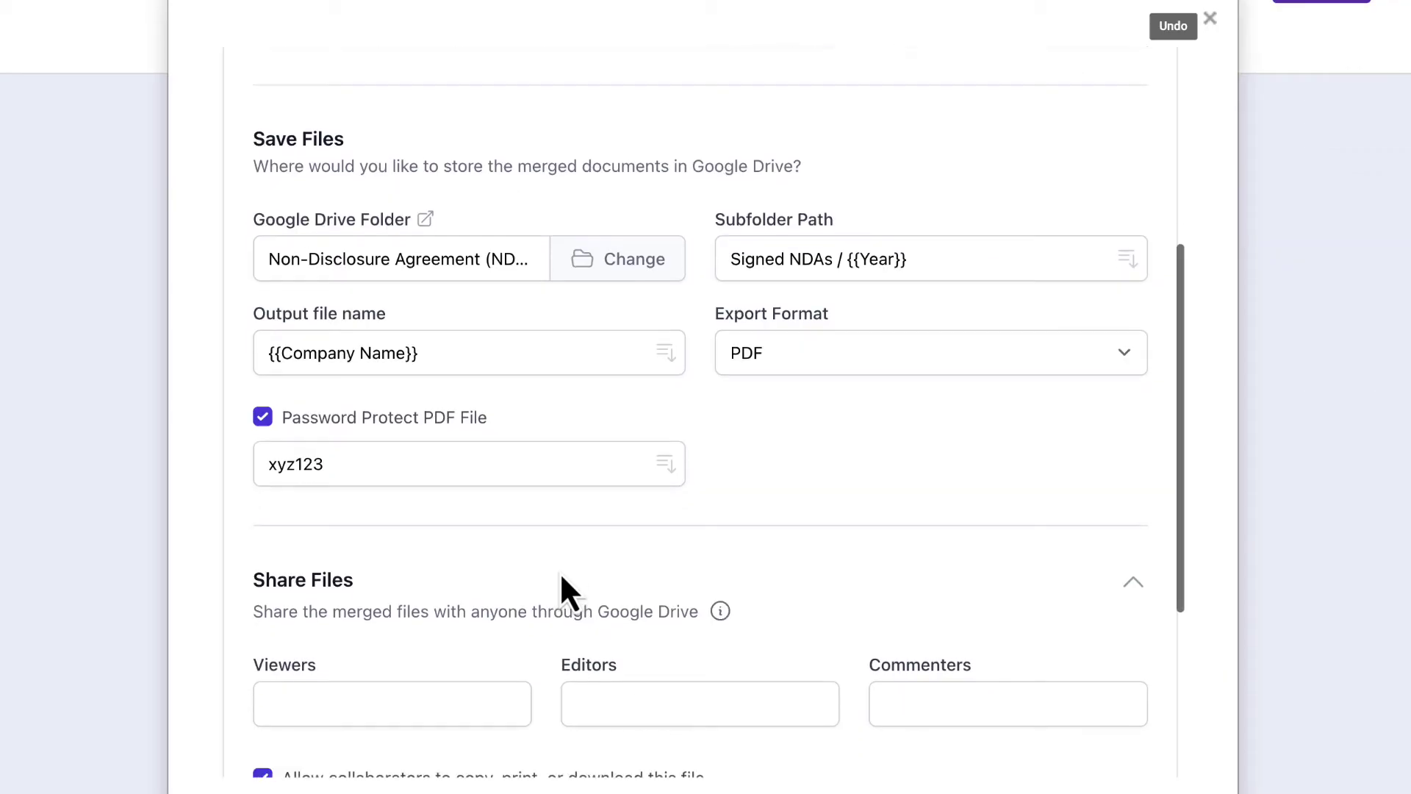
scroll(566, 592, down, 2)
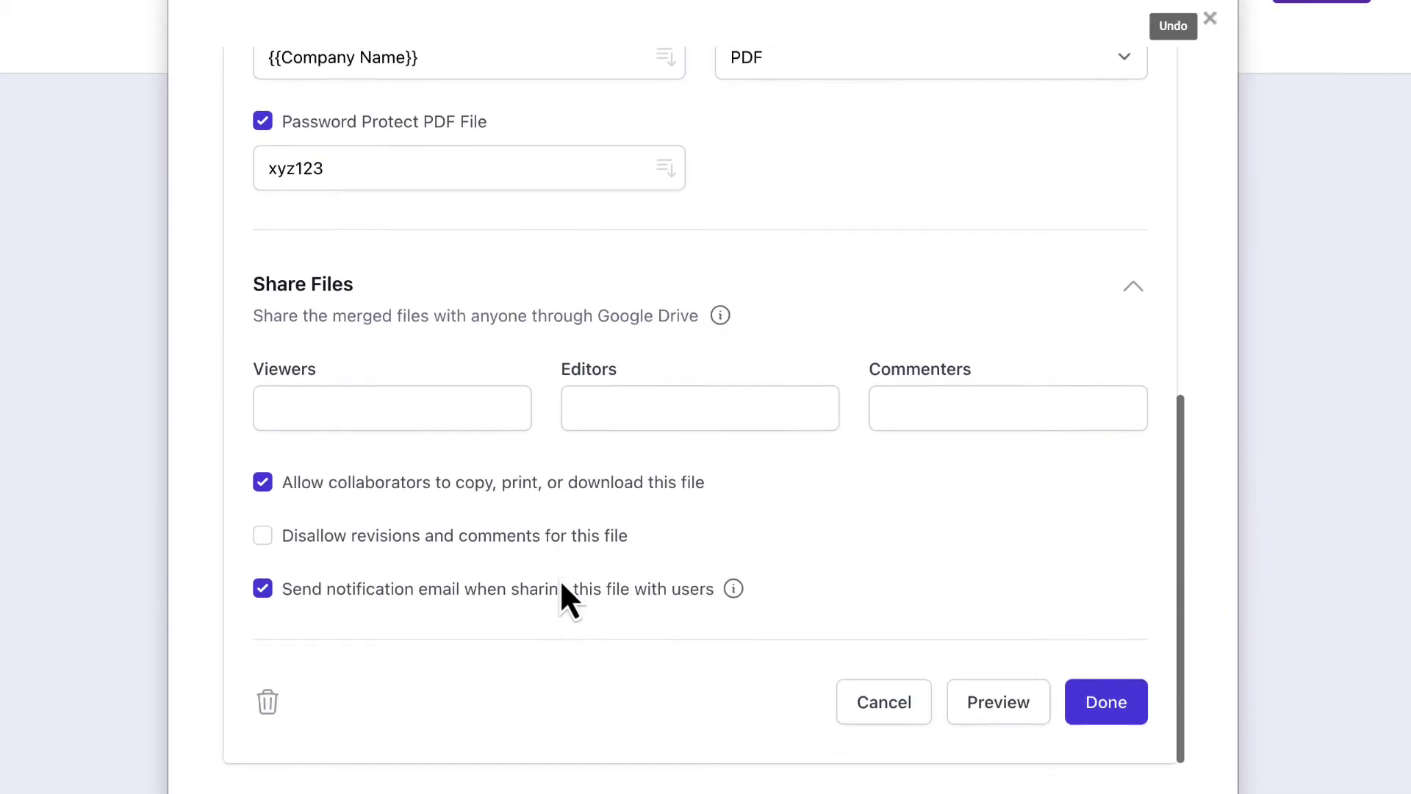
Step: Save the PDF task and add a Send Email task that sends through Gmail
click(1090, 684)
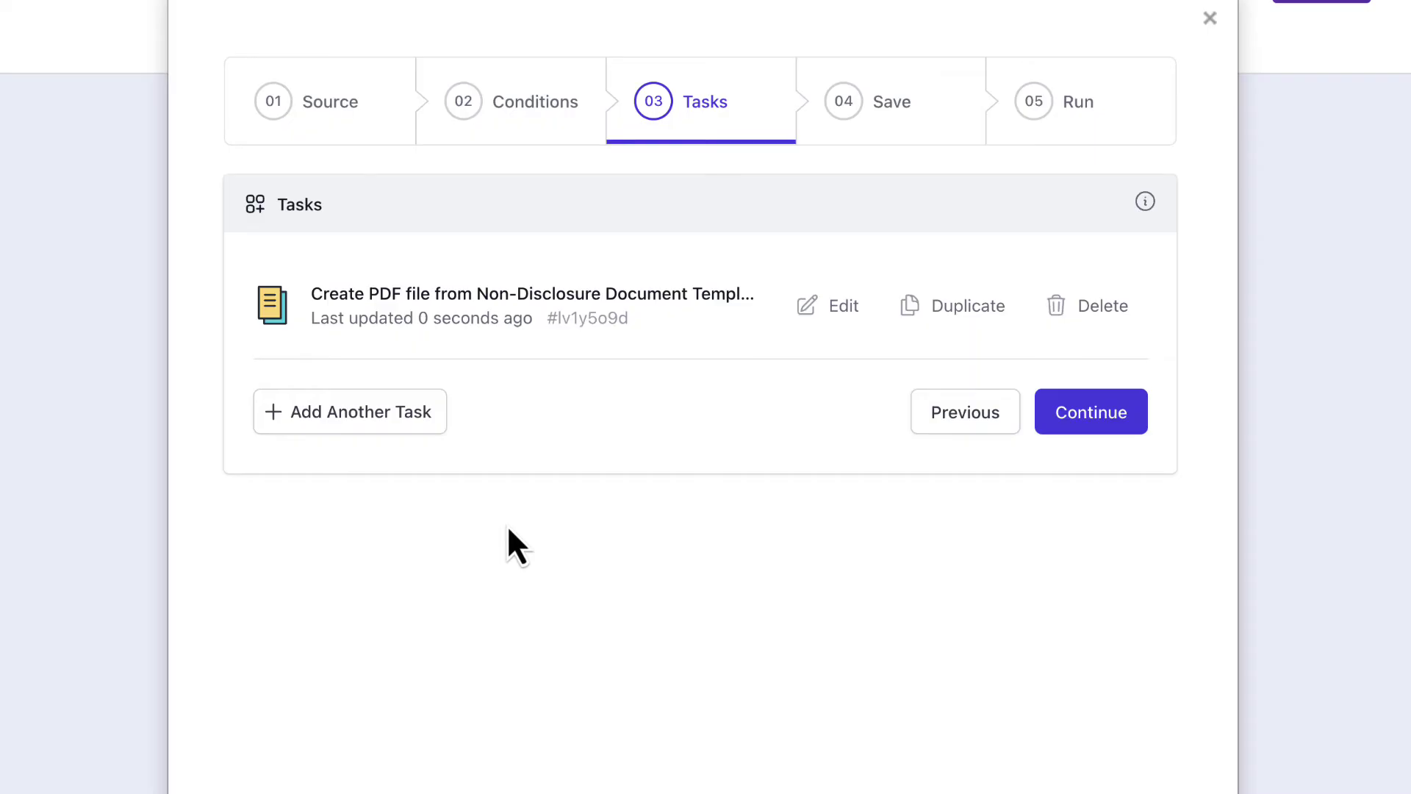
click(403, 429)
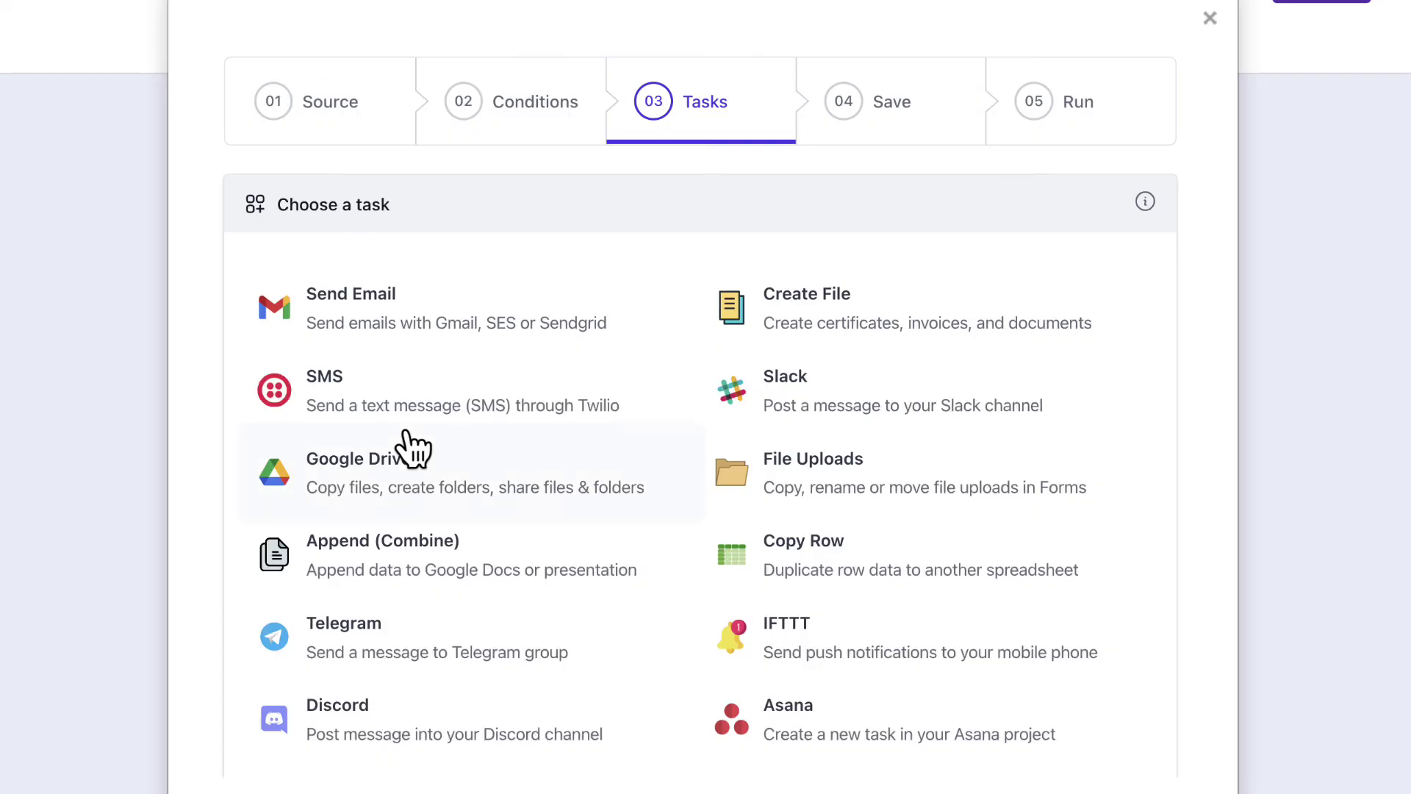
click(451, 329)
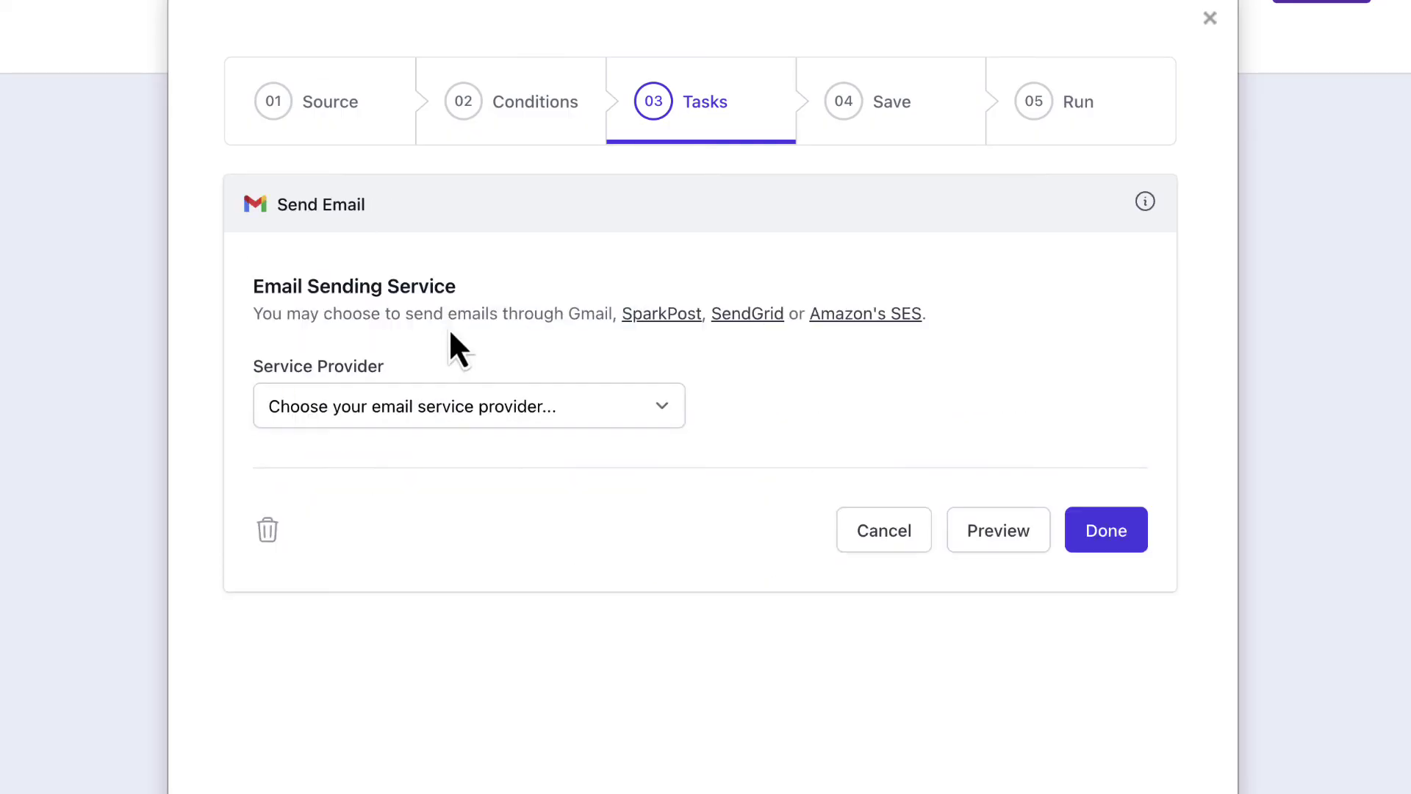
click(474, 408)
click(465, 438)
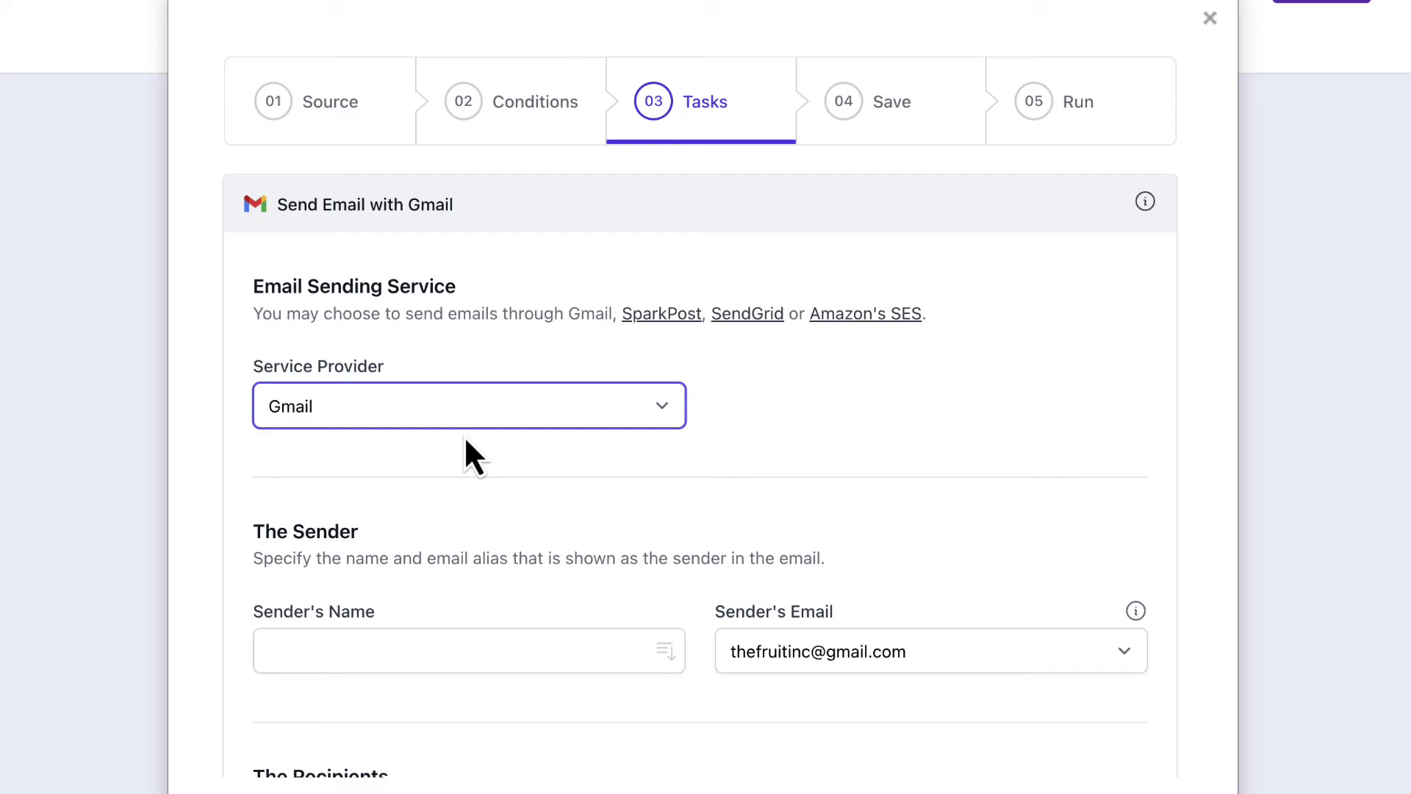
scroll(465, 440, down, 5)
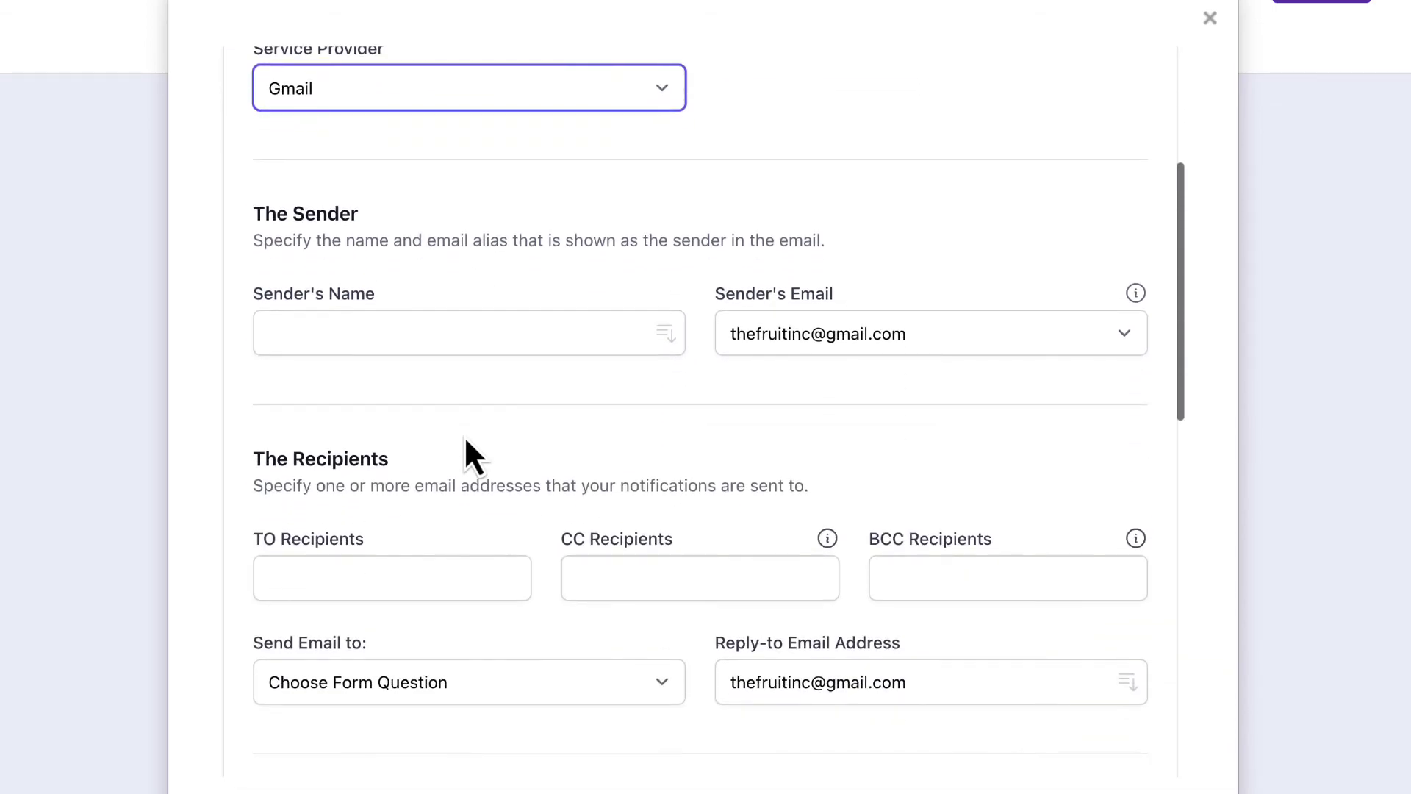
scroll(465, 440, down, 1)
Step: Set the email sender name to 'Digital Inspiration'
click(463, 318)
text(D)
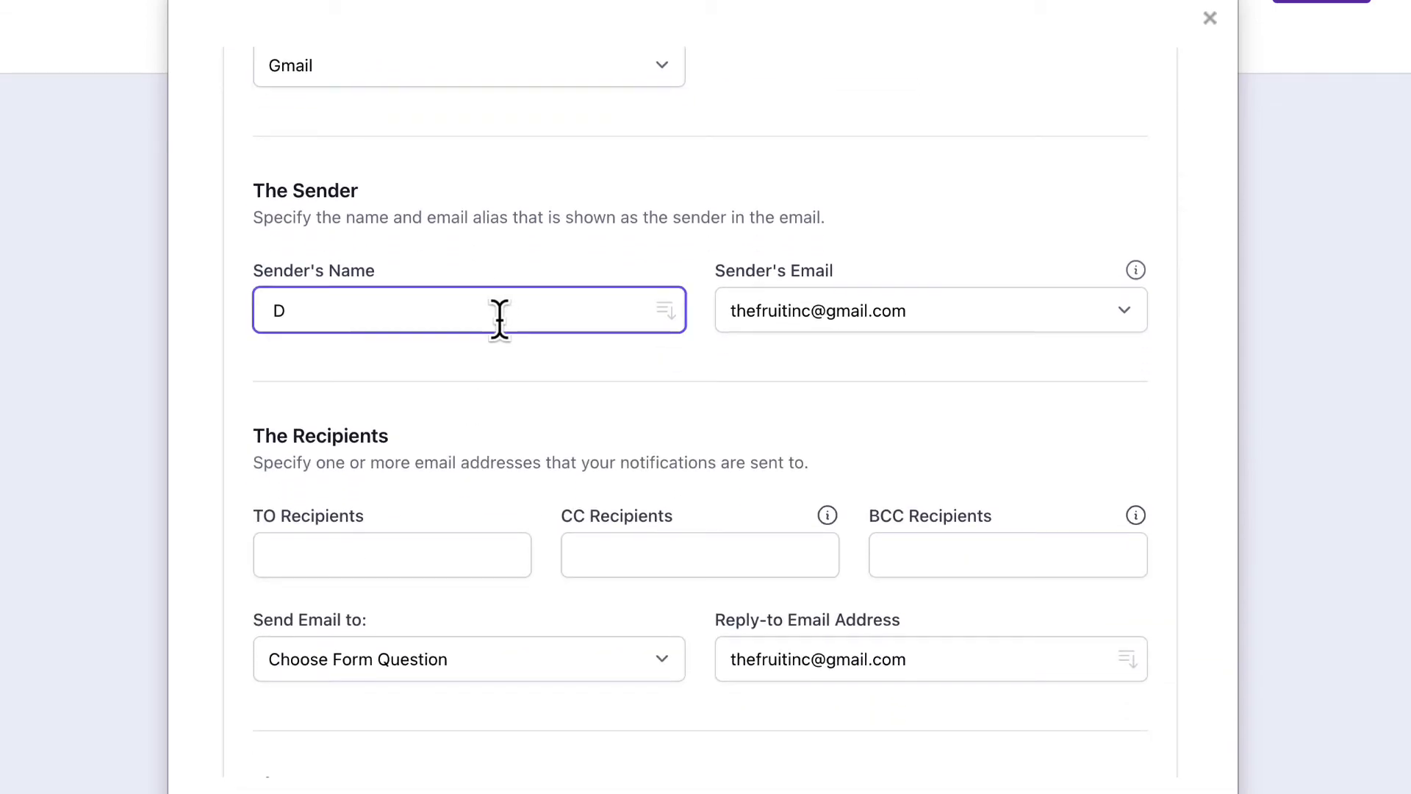
text(igital Inspiration)
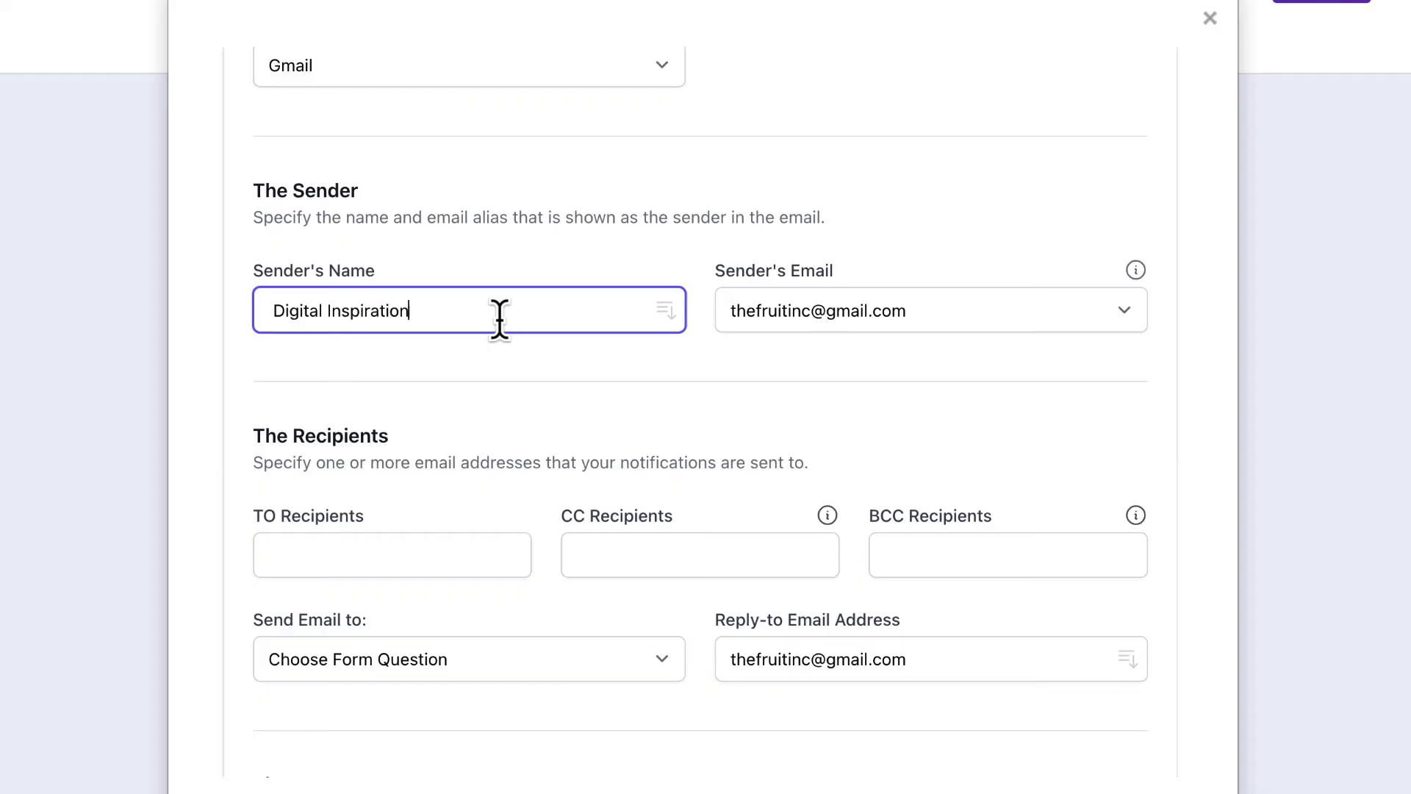
click(498, 375)
scroll(845, 372, down, 3)
scroll(847, 376, down, 3)
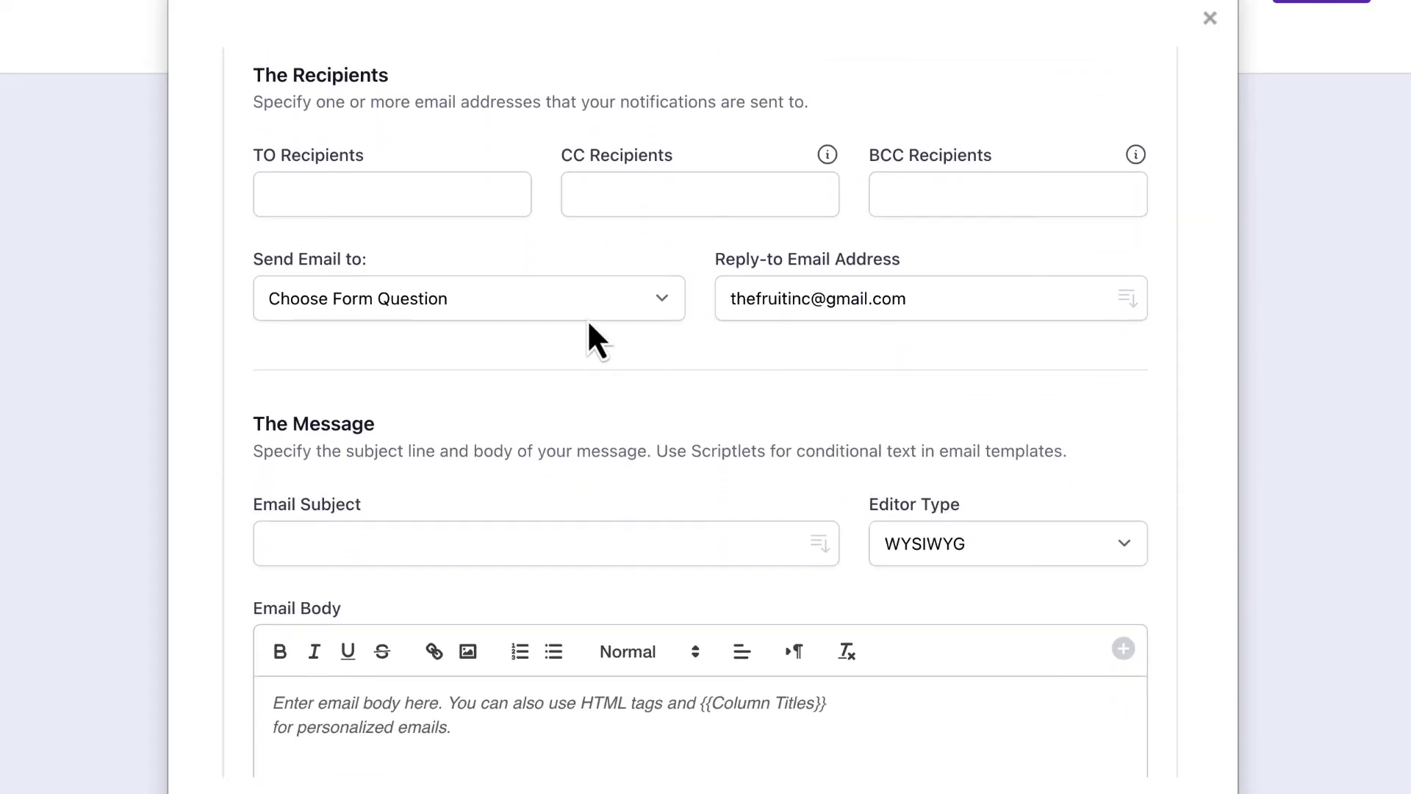
Step: Address the email to the 'Email address' form answer and add the legal department's address in CC
click(588, 316)
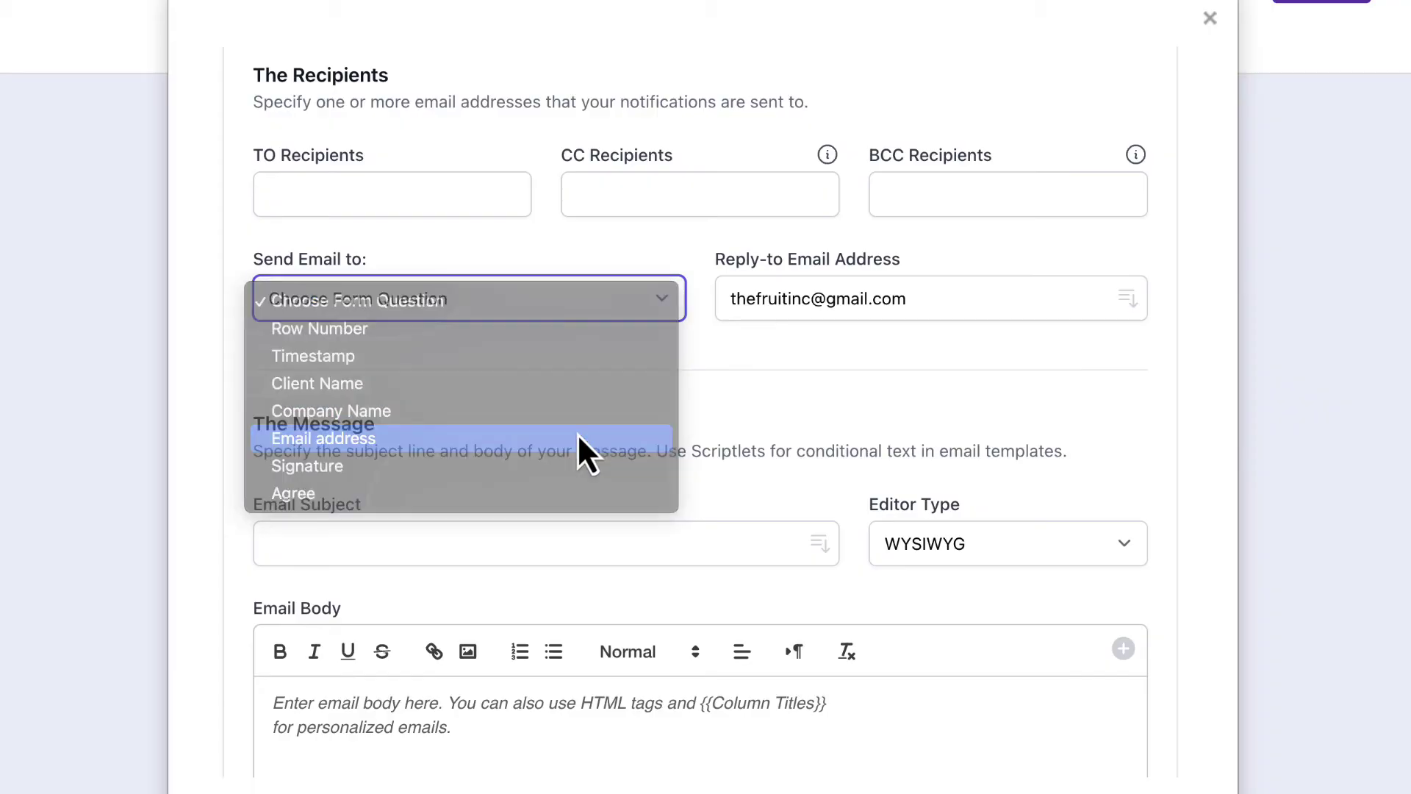
click(578, 438)
click(646, 193)
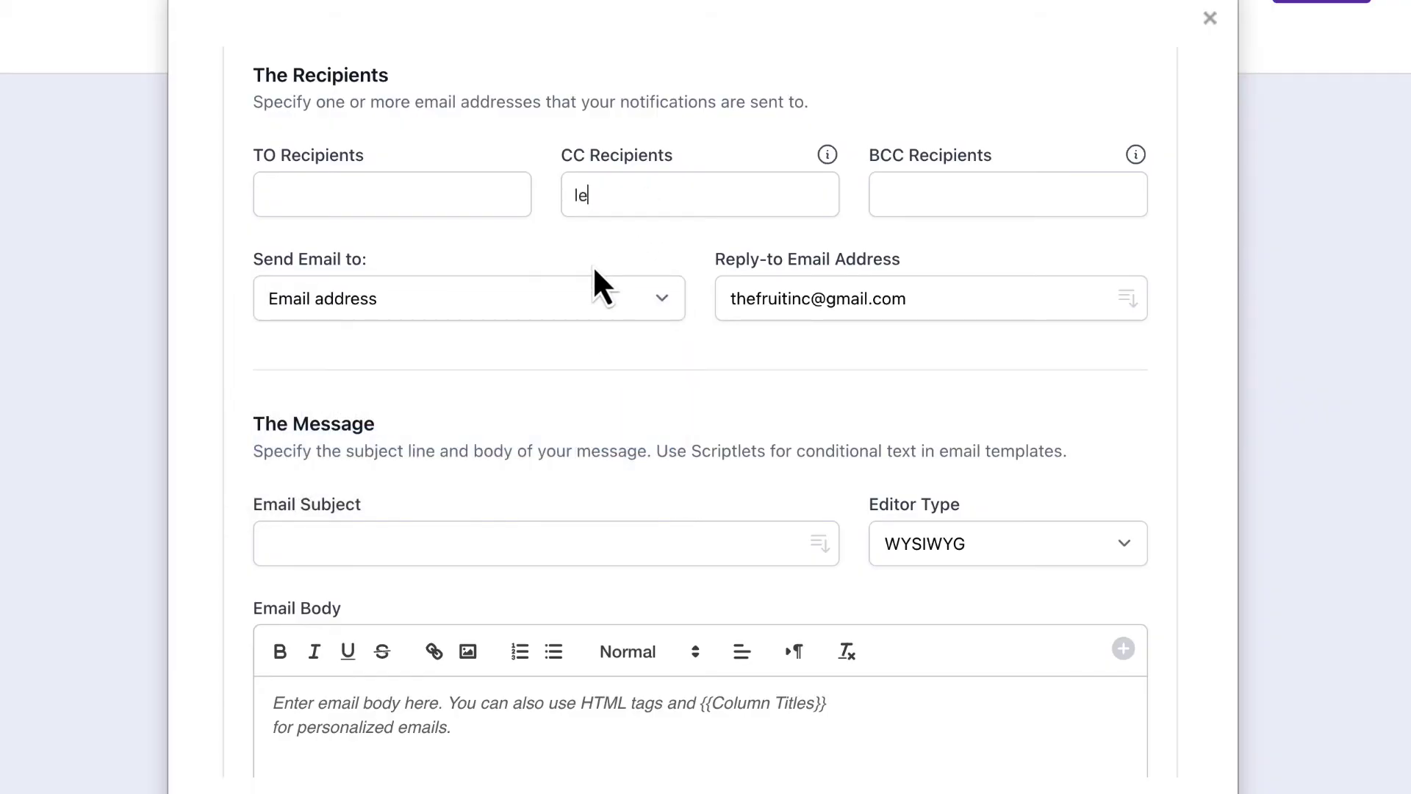
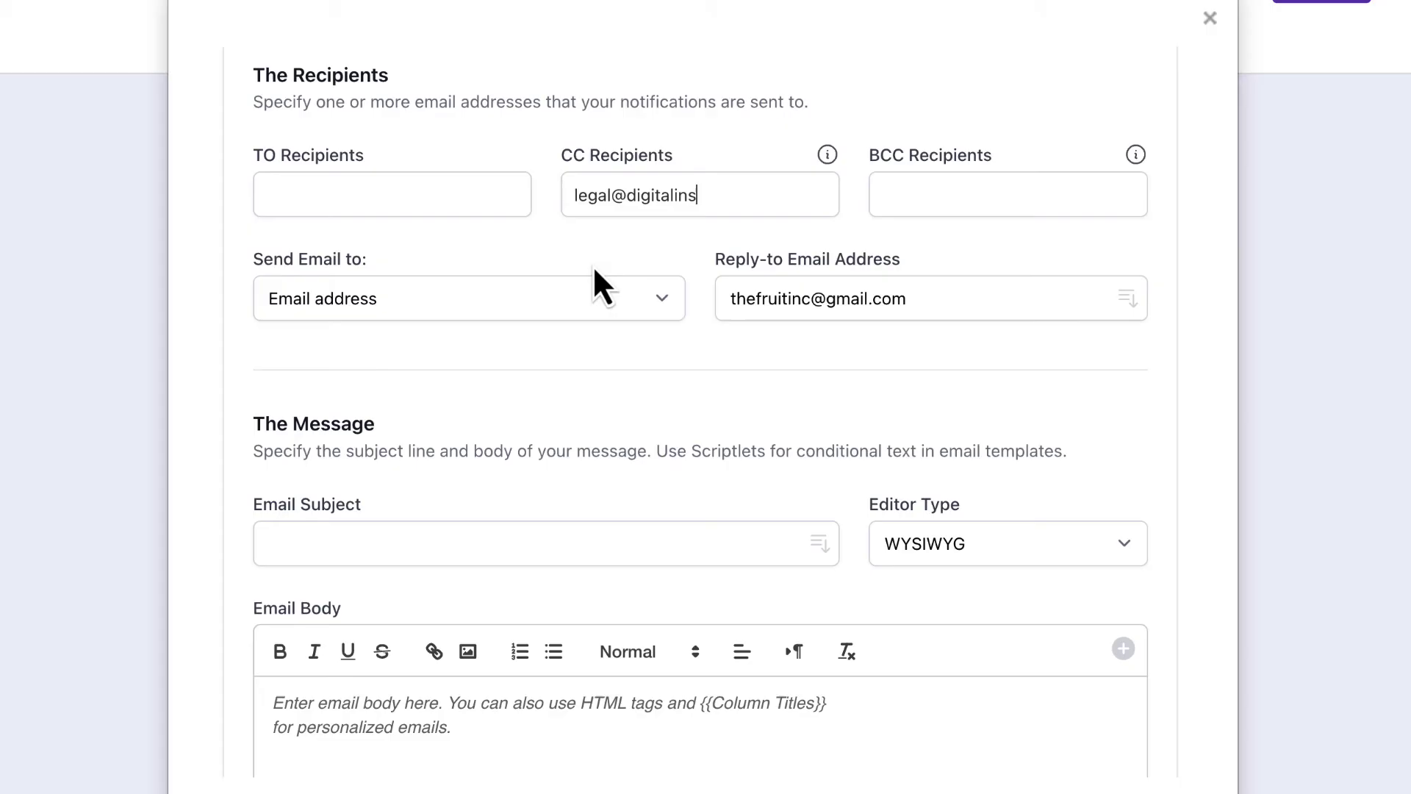
key(Return)
scroll(593, 270, down, 1)
scroll(592, 272, down, 5)
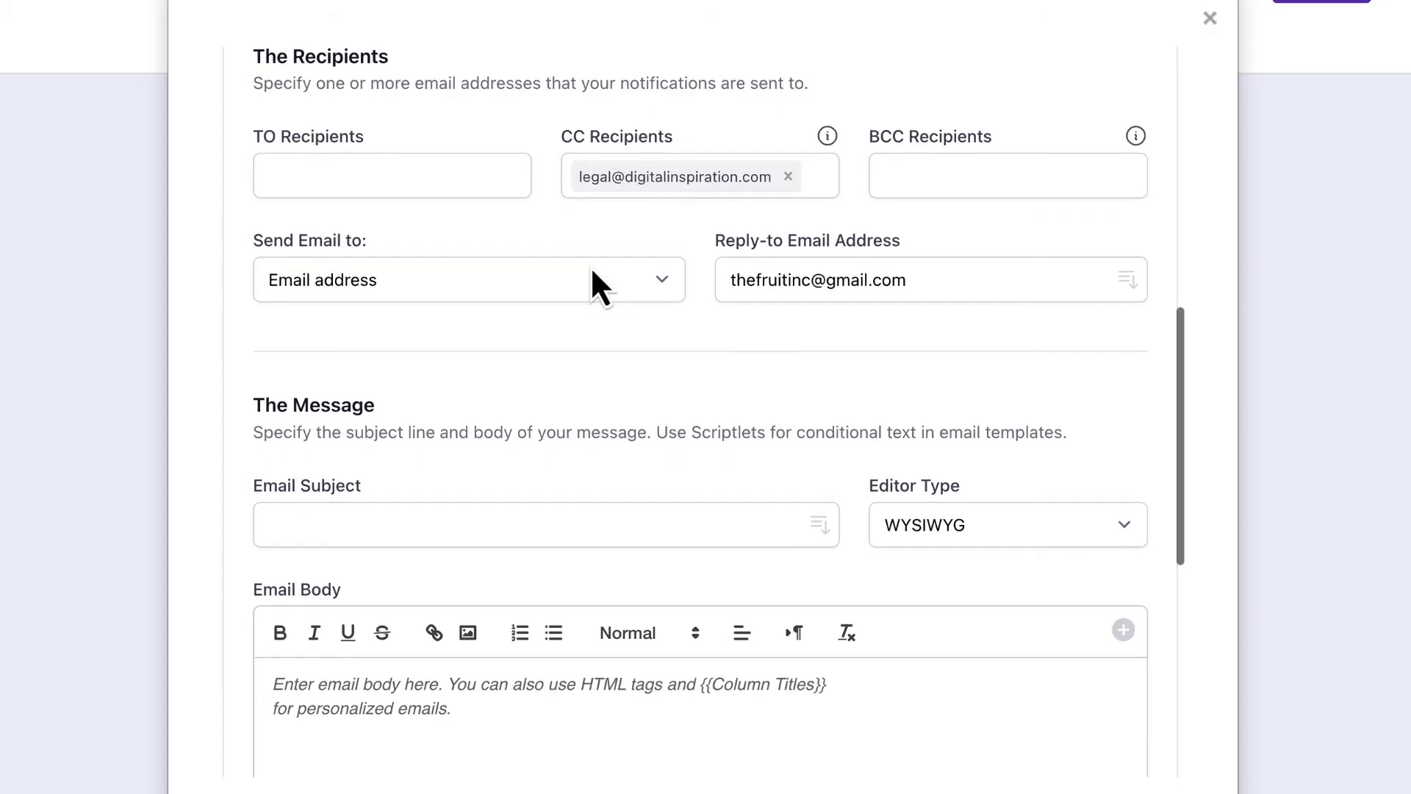
scroll(594, 286, down, 3)
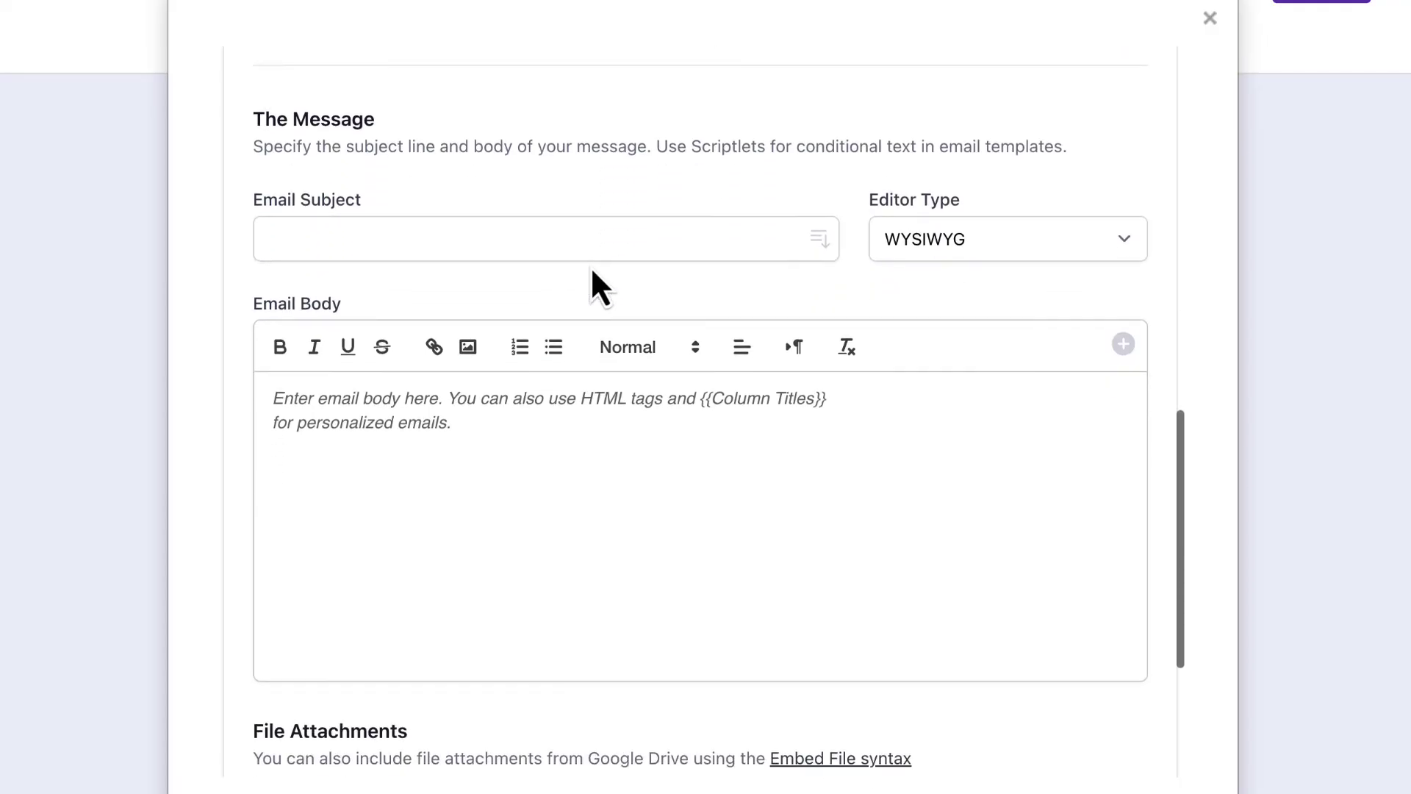
Step: Set the email subject to 'Non-Disclosure Agreement - {{Company Name}}'
click(595, 237)
text(N)
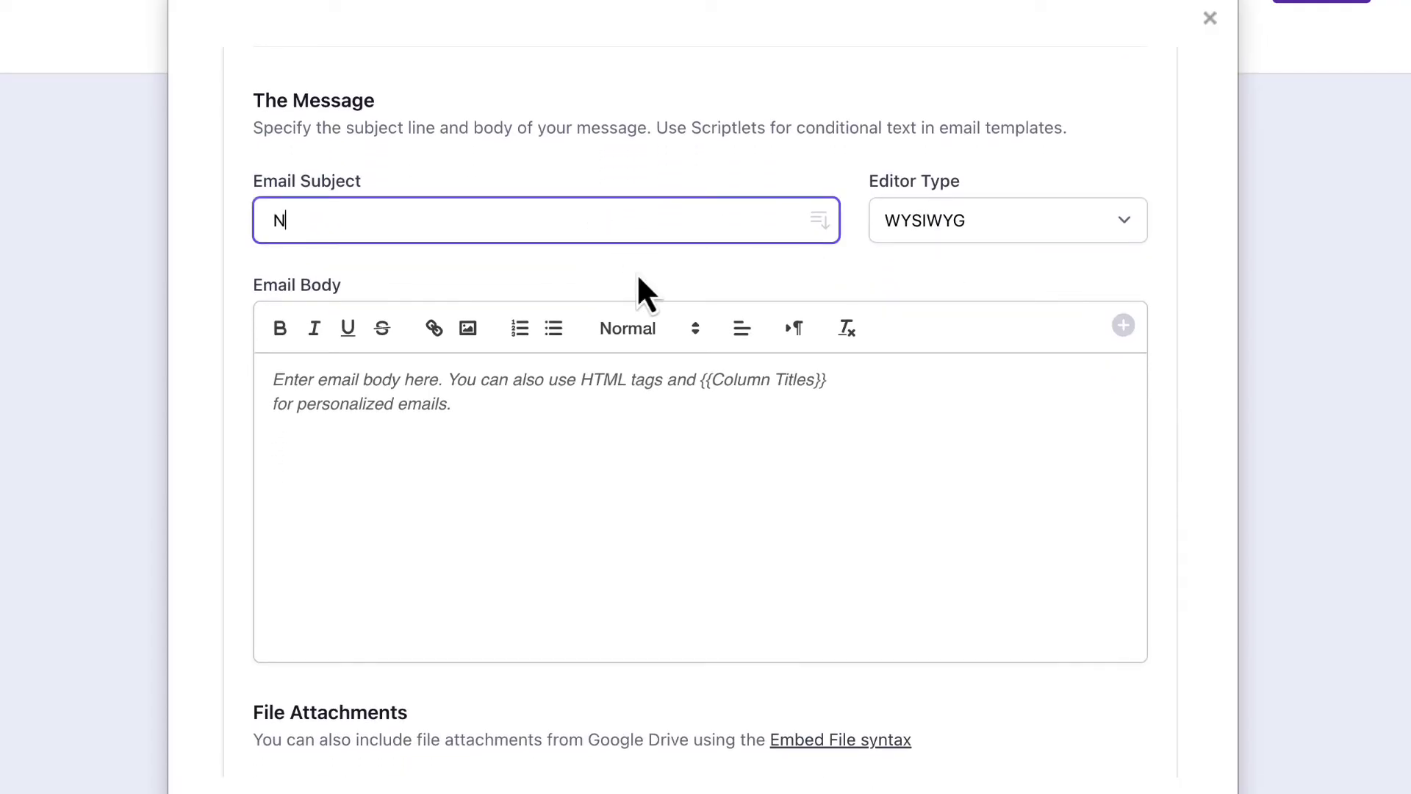
text(on-Disclosure Agreement -)
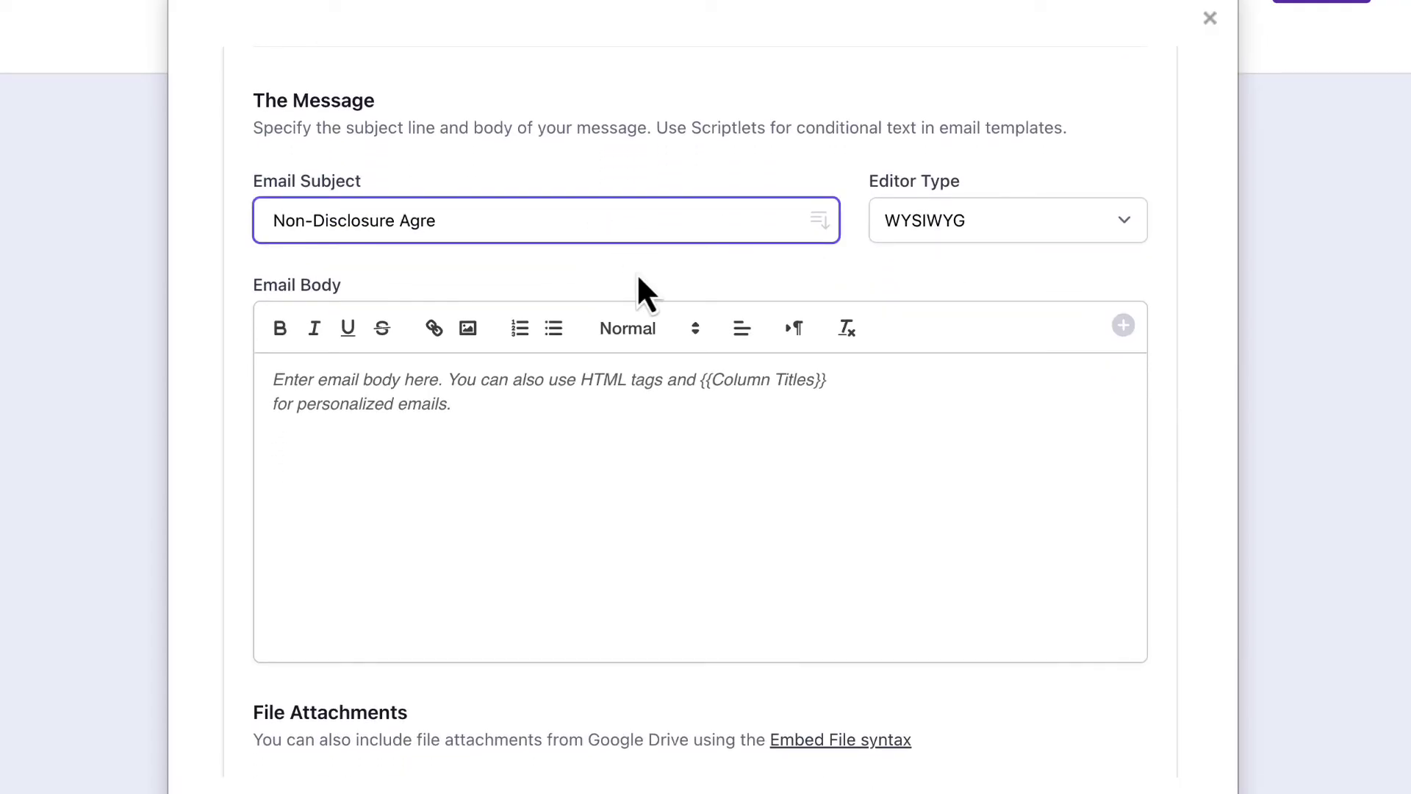
click(822, 223)
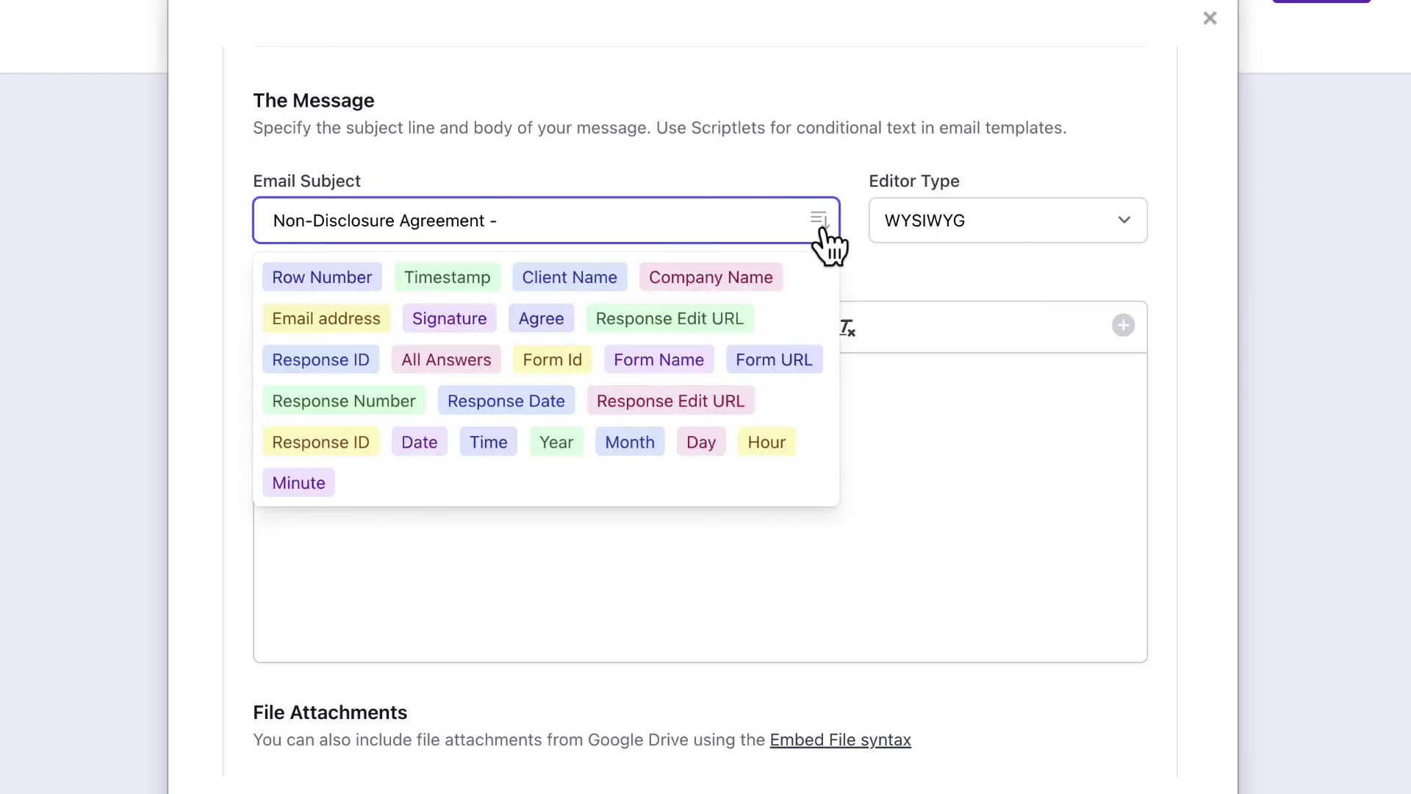
click(751, 279)
scroll(495, 383, down, 1)
Step: Write the body: 'Dear {{Client Name}},', the signed Non-Disclosure Agreement attachment sentence, and 'Regards,'
click(495, 368)
text(Dear)
click(1123, 302)
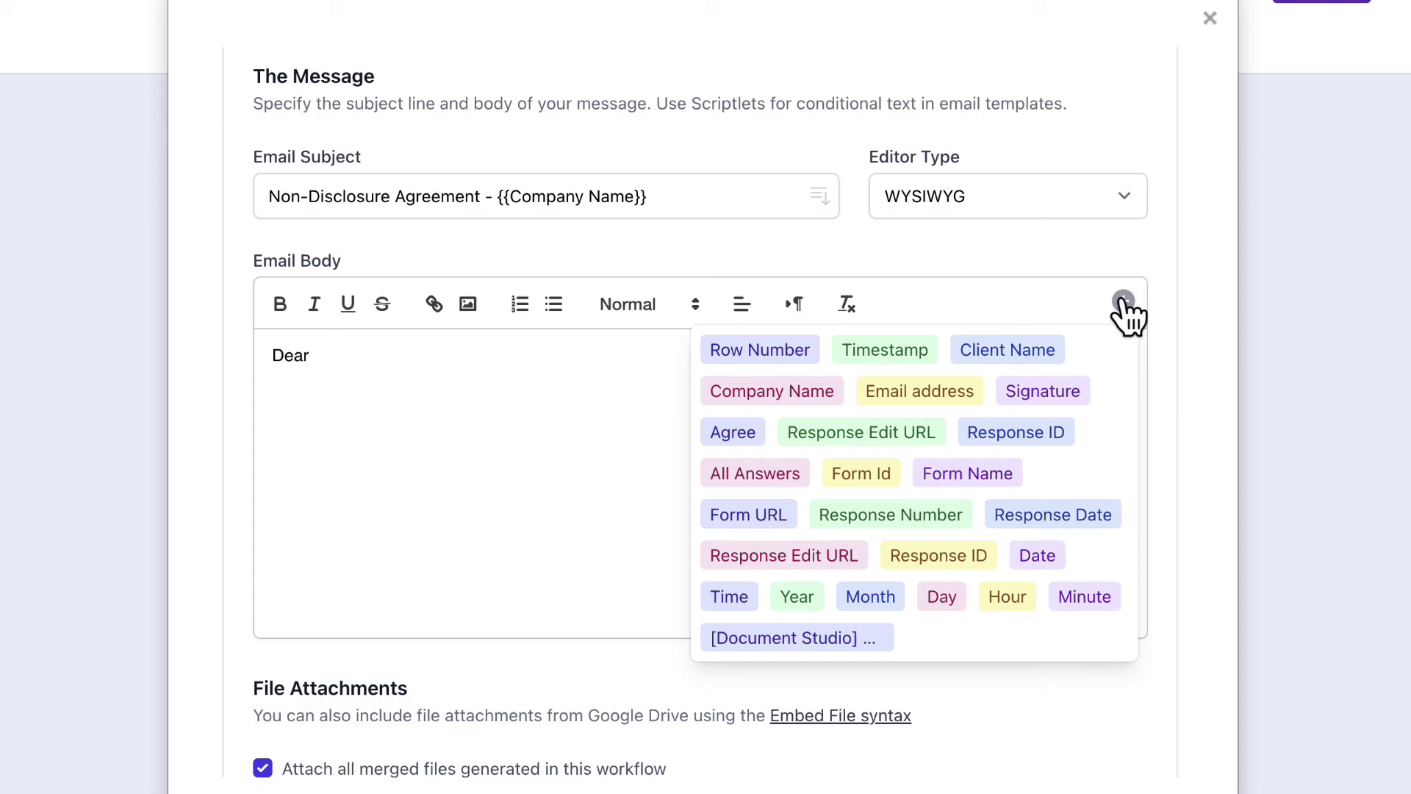
click(1007, 350)
text(,)
key(Return)
text(Please)
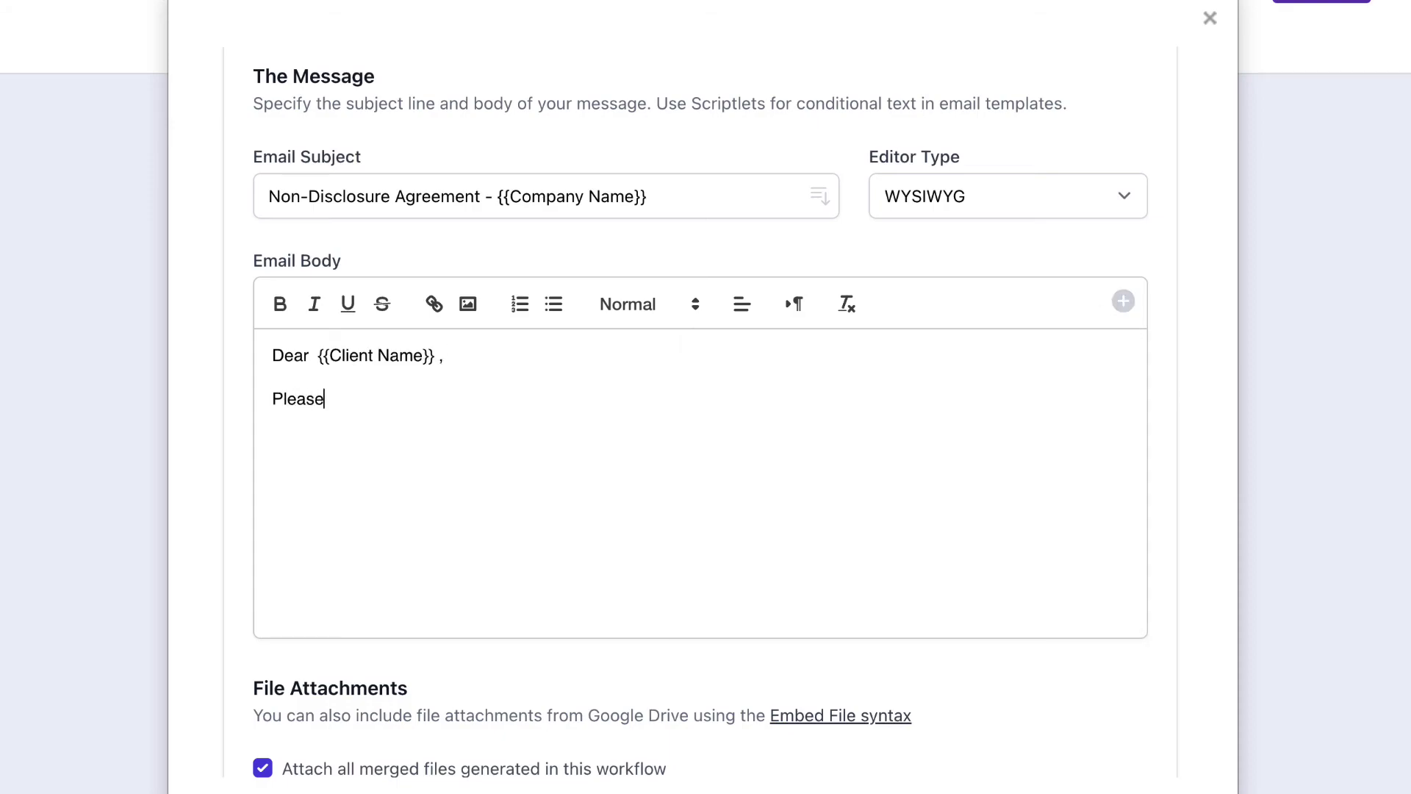
text( find attached a copy of t)
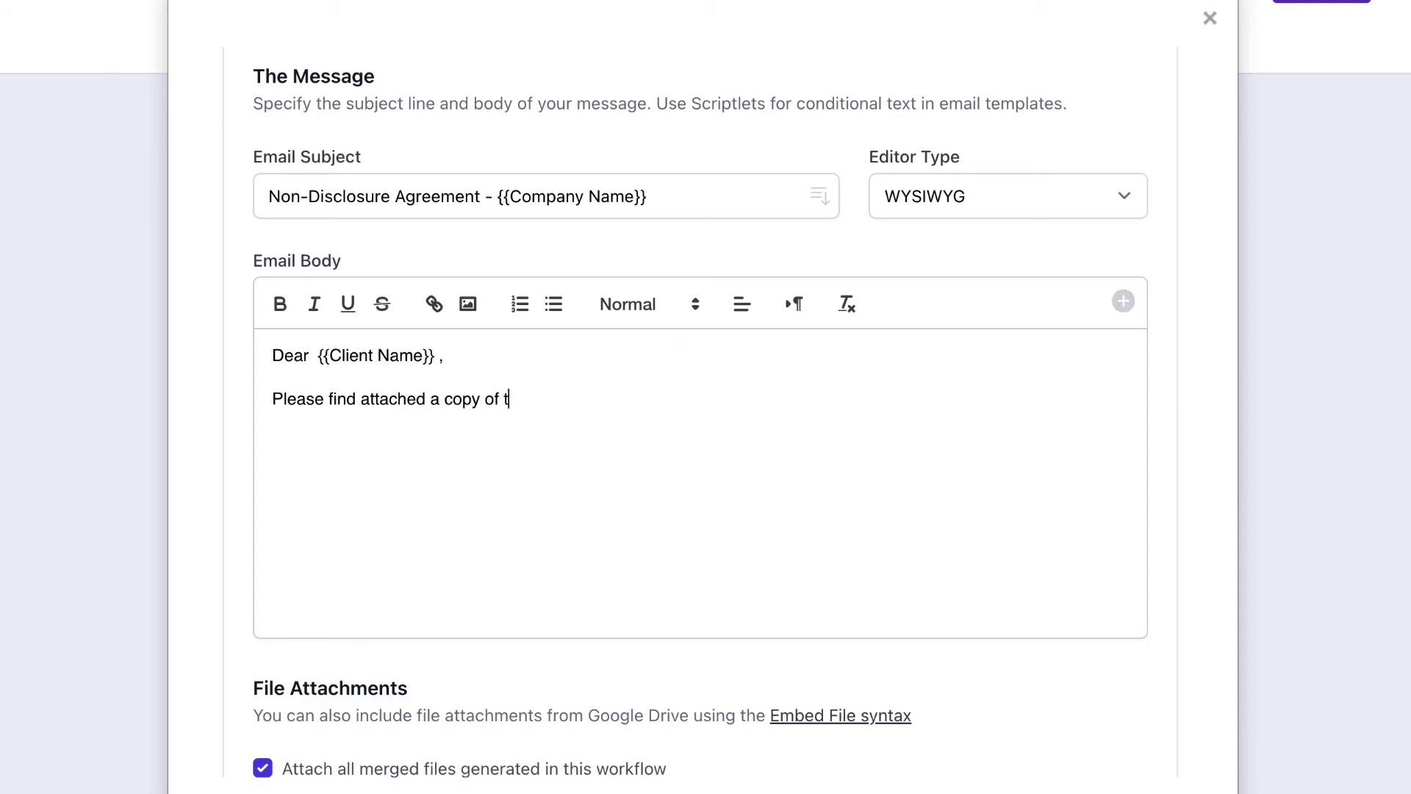
text(he signed Non-Disclosure Agreement.)
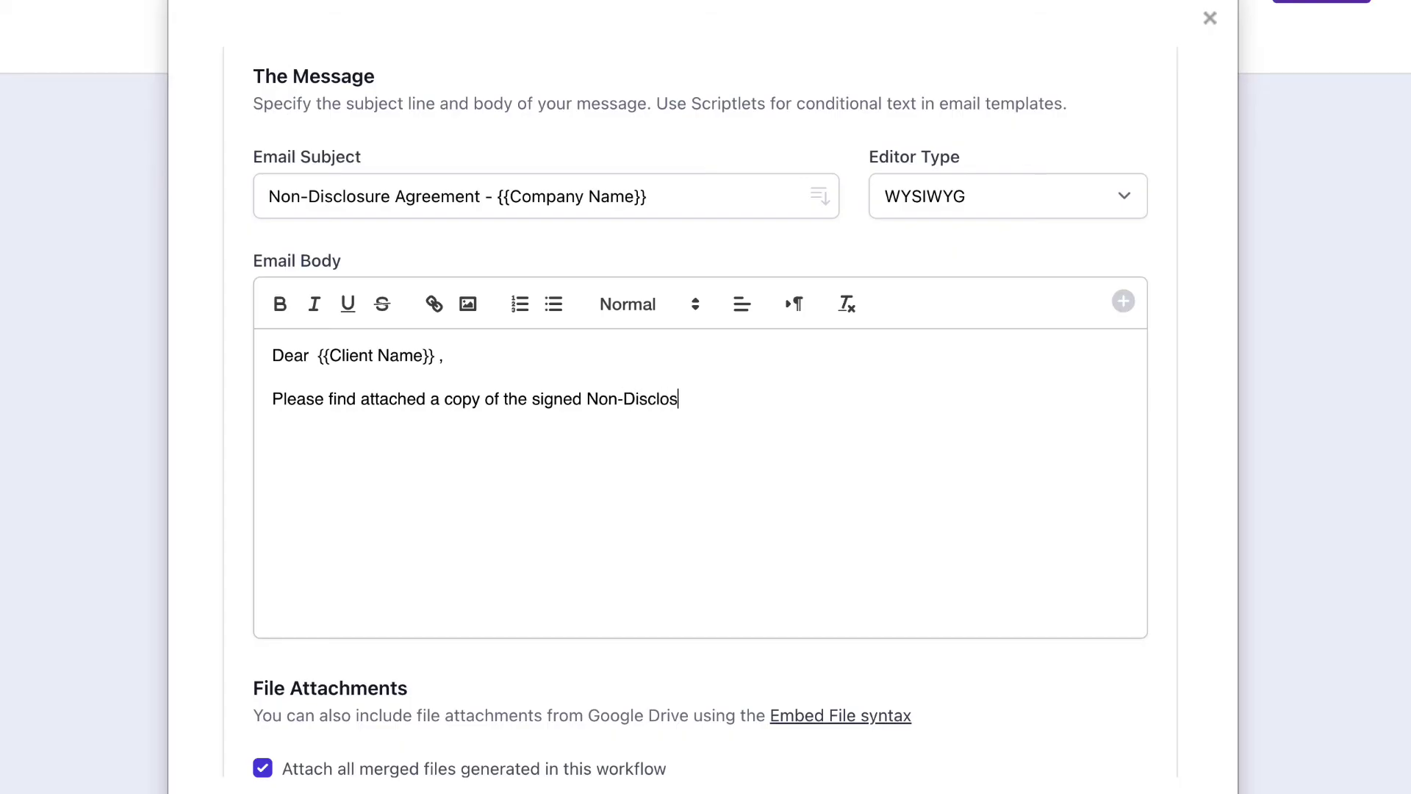
key(Return)
key(Return)
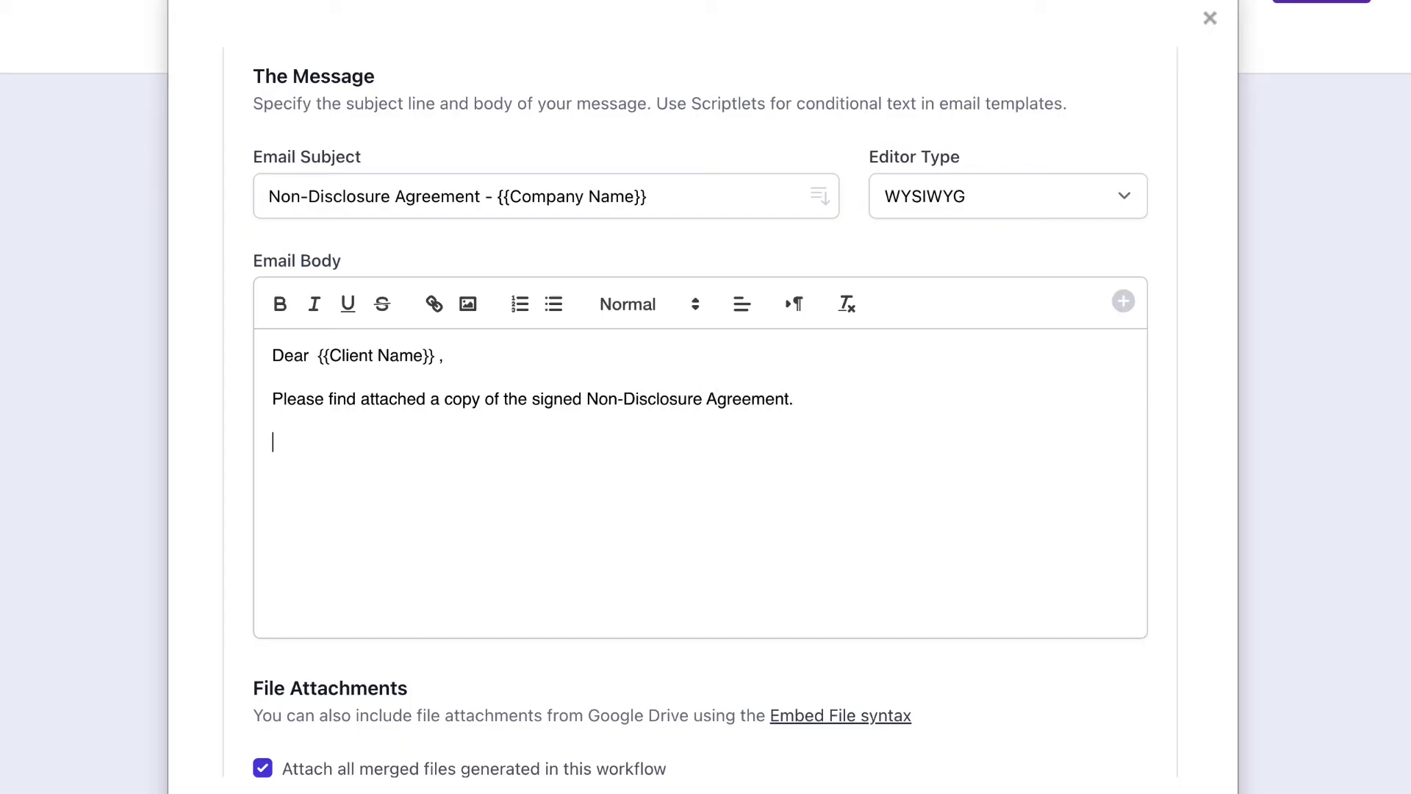
text(Regards,)
key(Return)
Step: Insert the 'digital inspiration logo.png' image from Downloads below Regards in the email body
click(469, 311)
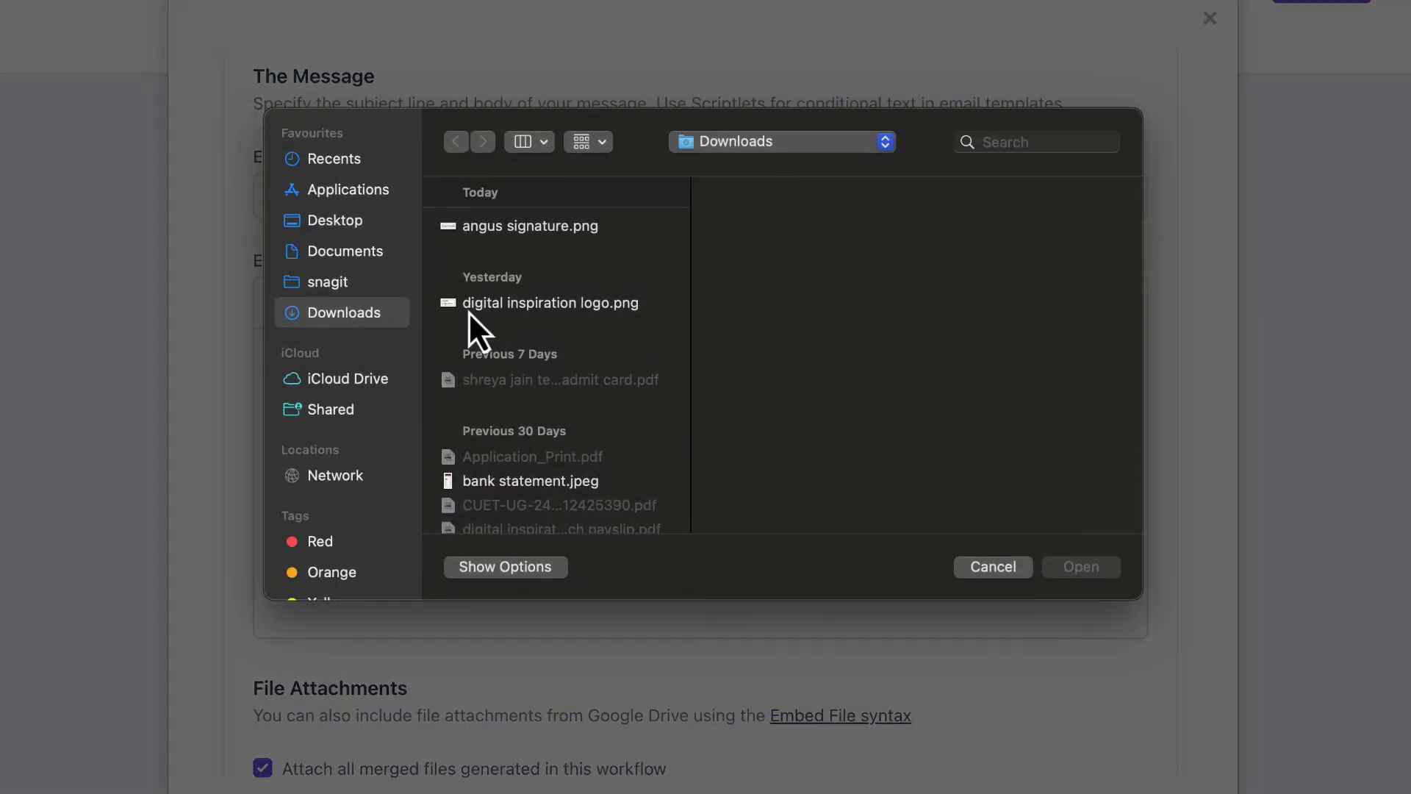
click(517, 307)
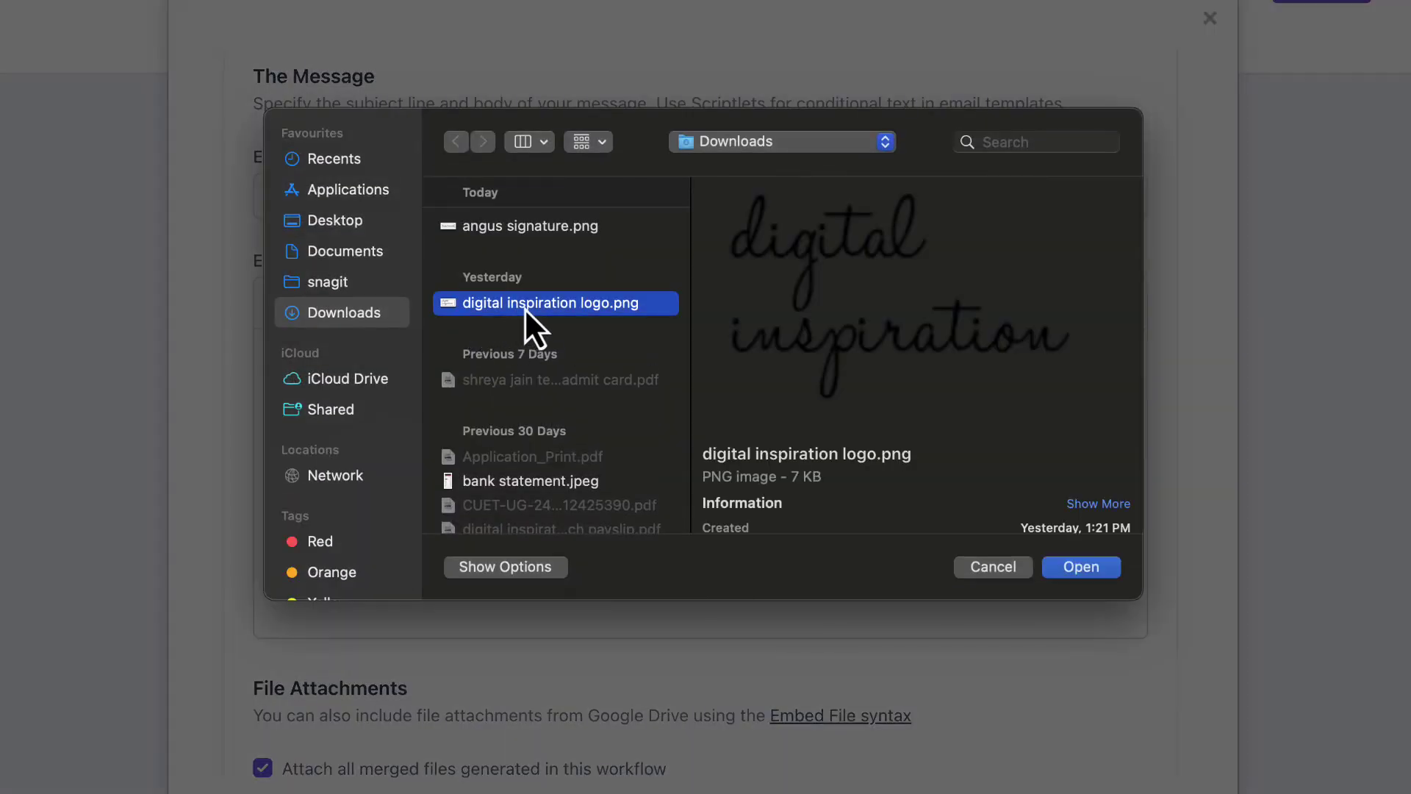
click(1084, 570)
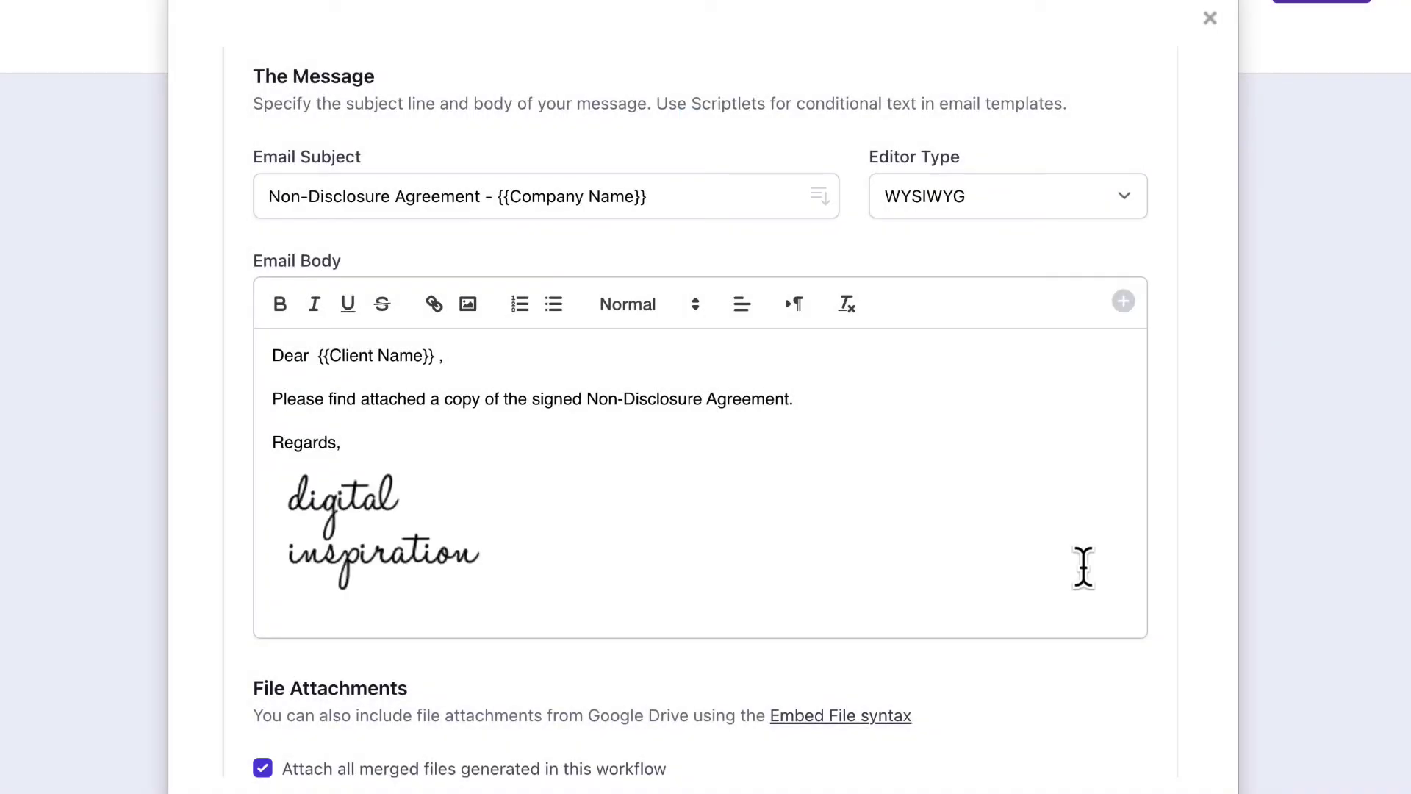
scroll(1084, 567, down, 5)
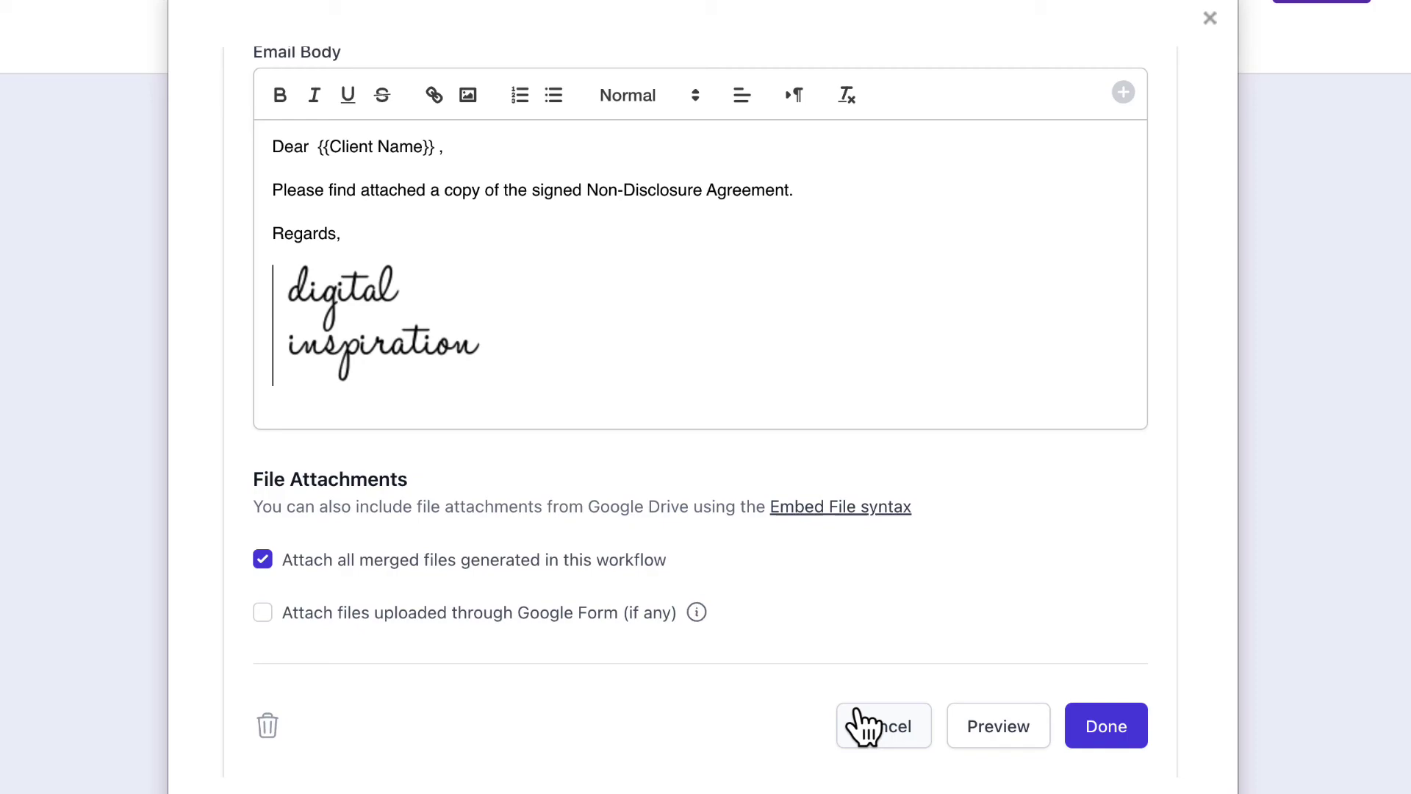
Step: Apply the email task, continue to the Save step and choose Save Workflow without running it
click(1119, 733)
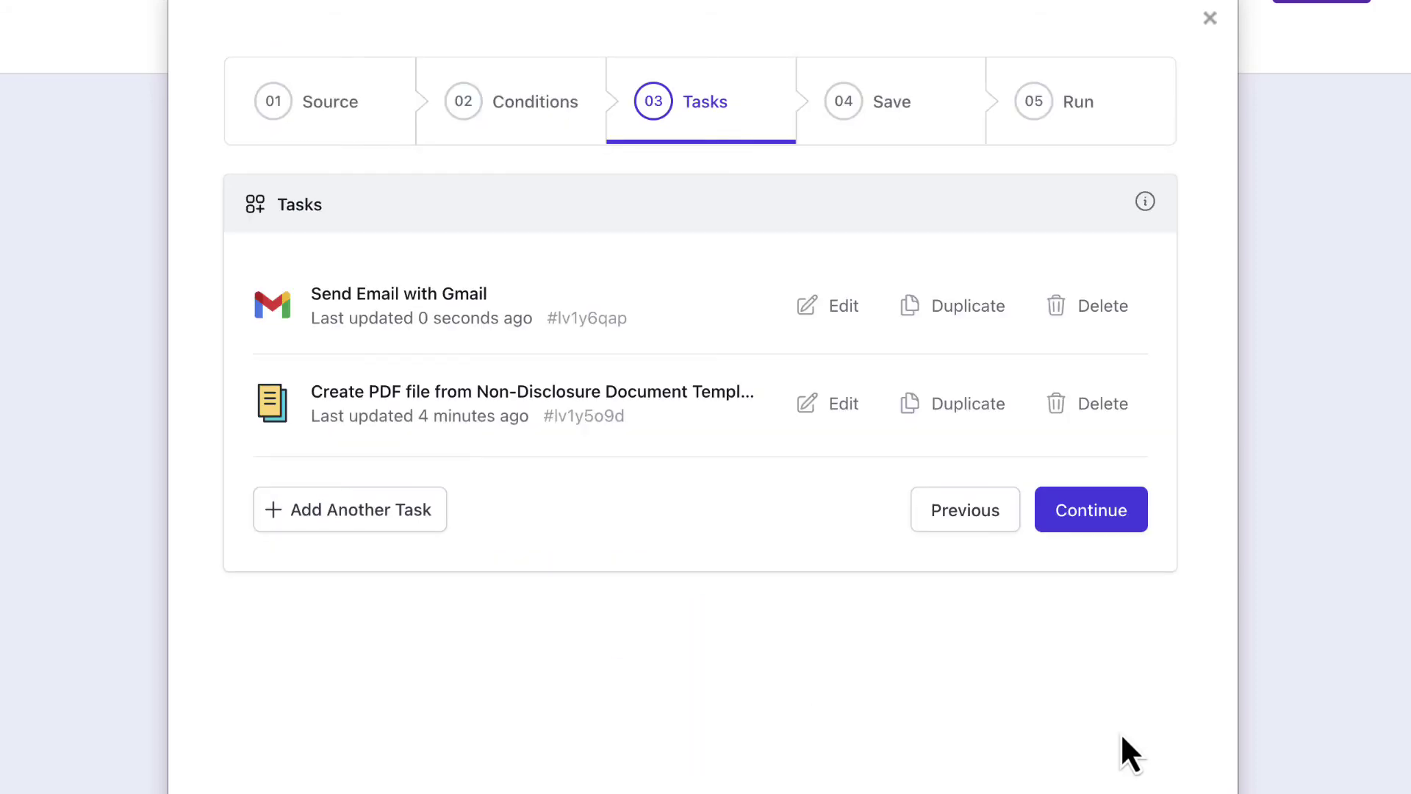
click(1110, 525)
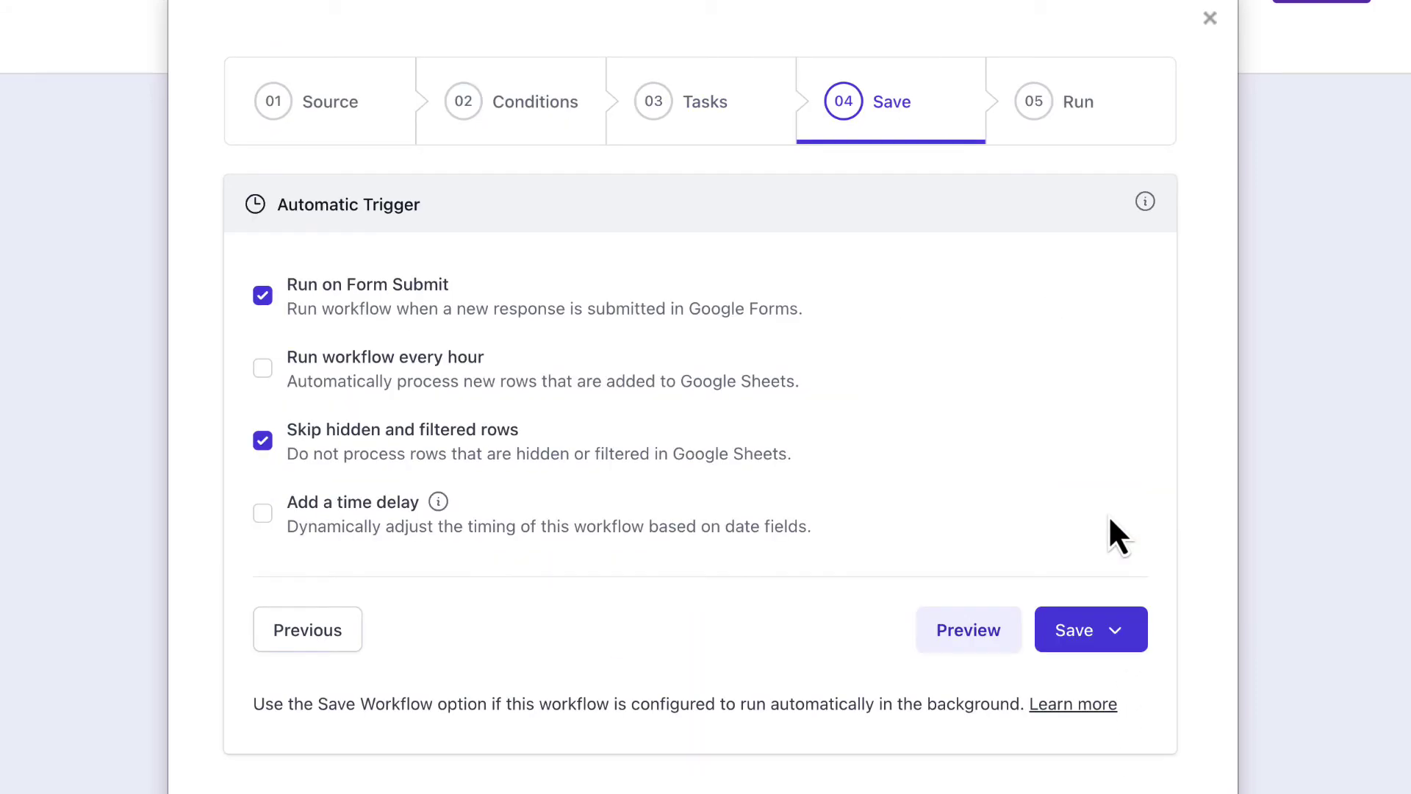
scroll(1110, 519, down, 1)
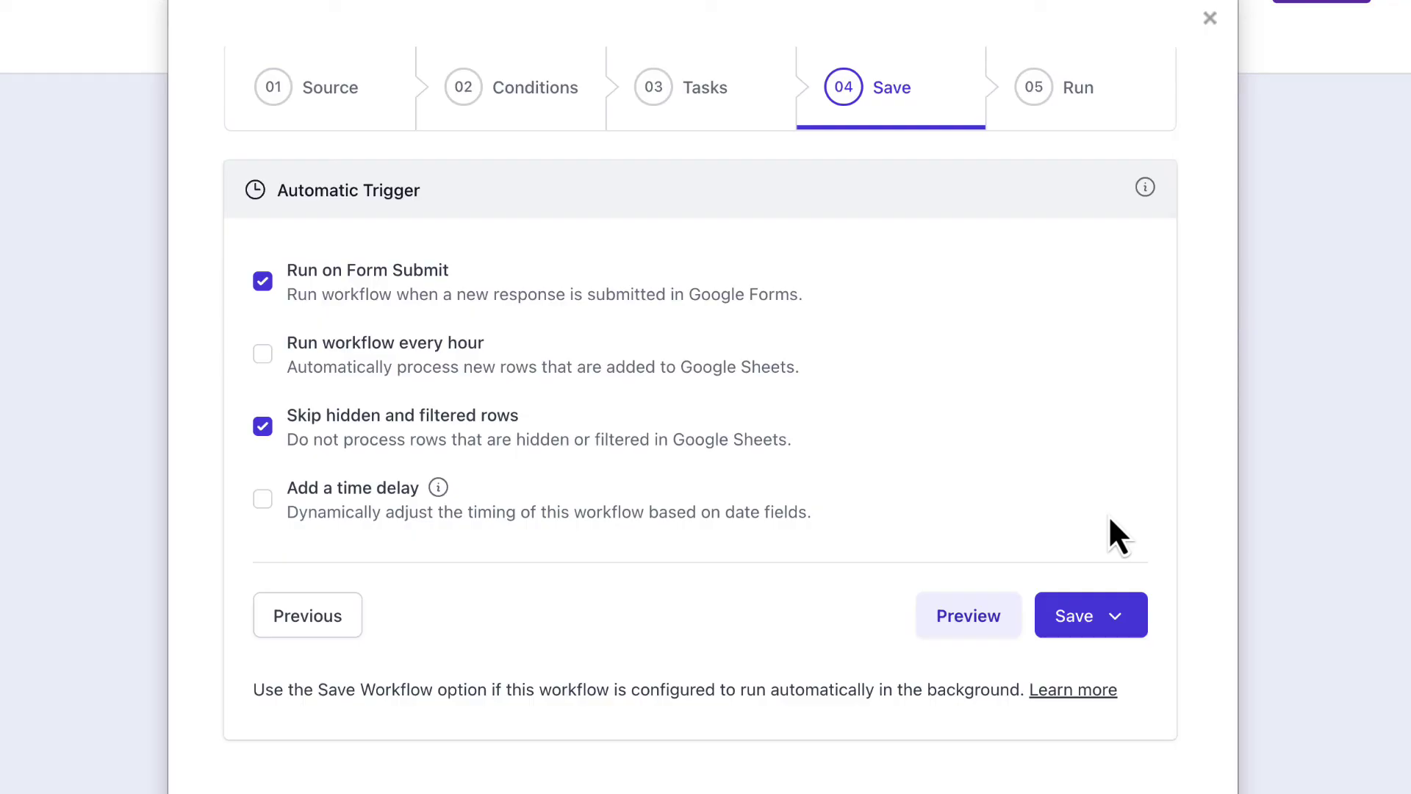
click(1123, 621)
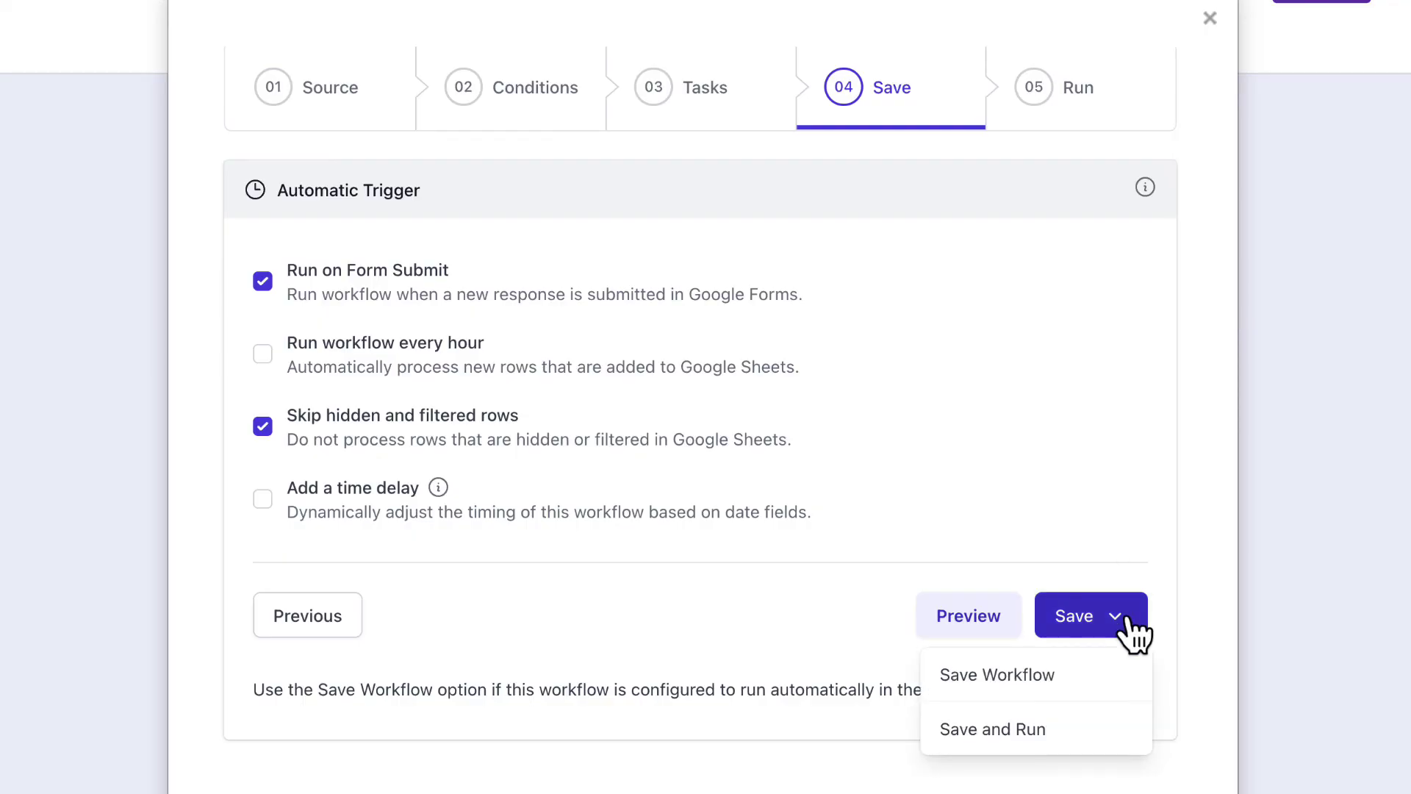
click(1103, 676)
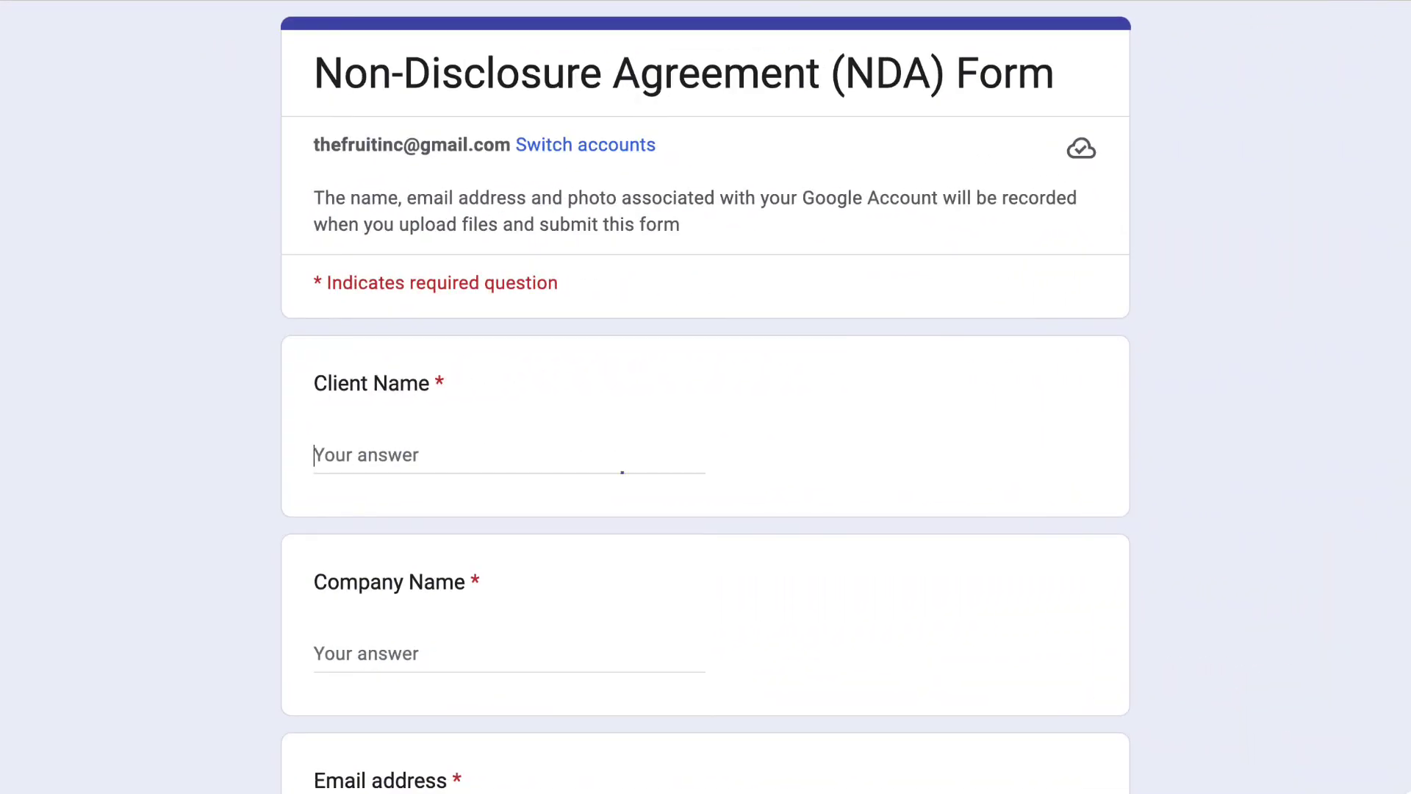
Step: Fill in the client's full name, Company Name 'The Fruit Inc' and the client's e-mail address
scroll(706, 397, down, 3)
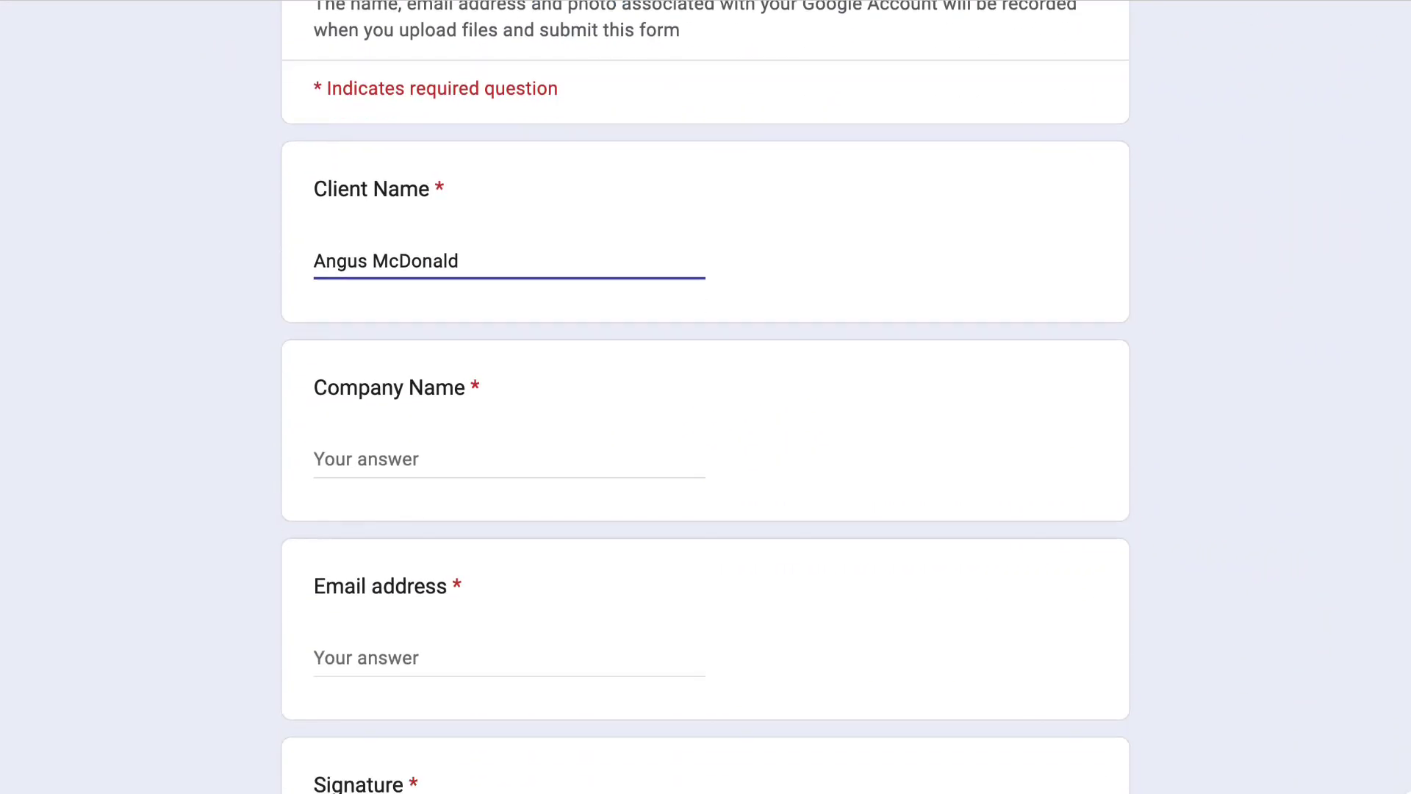
click(368, 413)
text(The Fruit Inc)
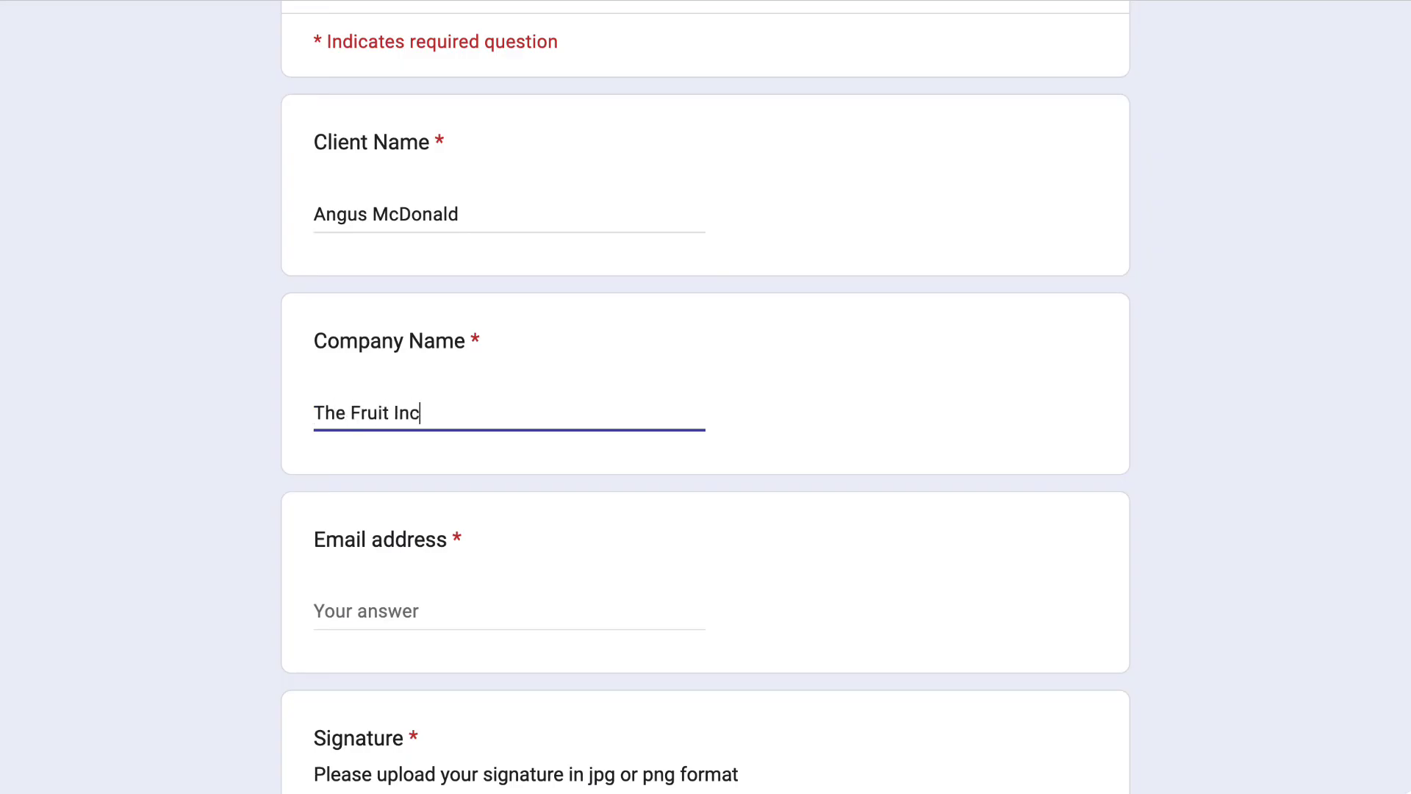
key(Tab)
text(ang)
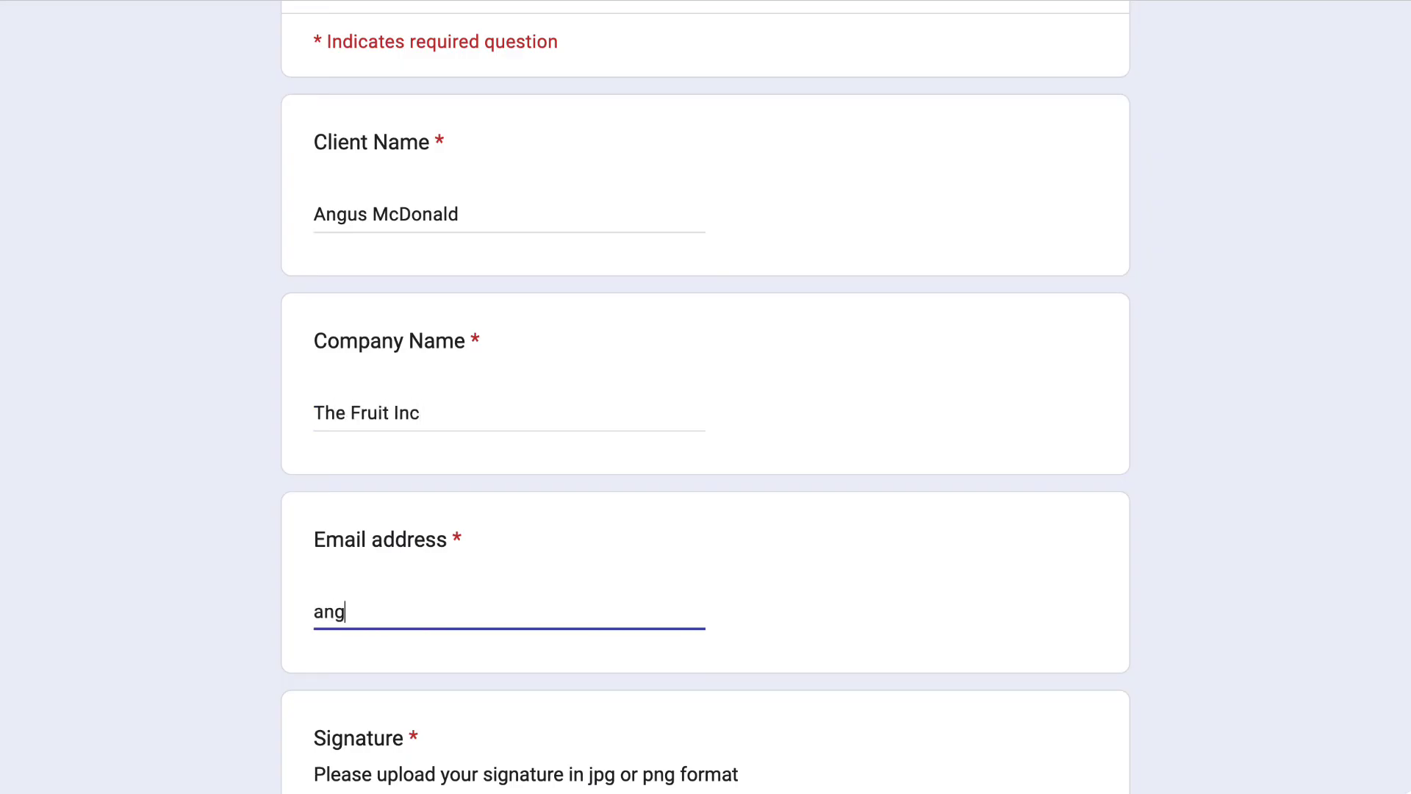
text(us@example.com)
Step: Upload the signature image, tick I agree and submit the NDA form
scroll(456, 578, down, 4)
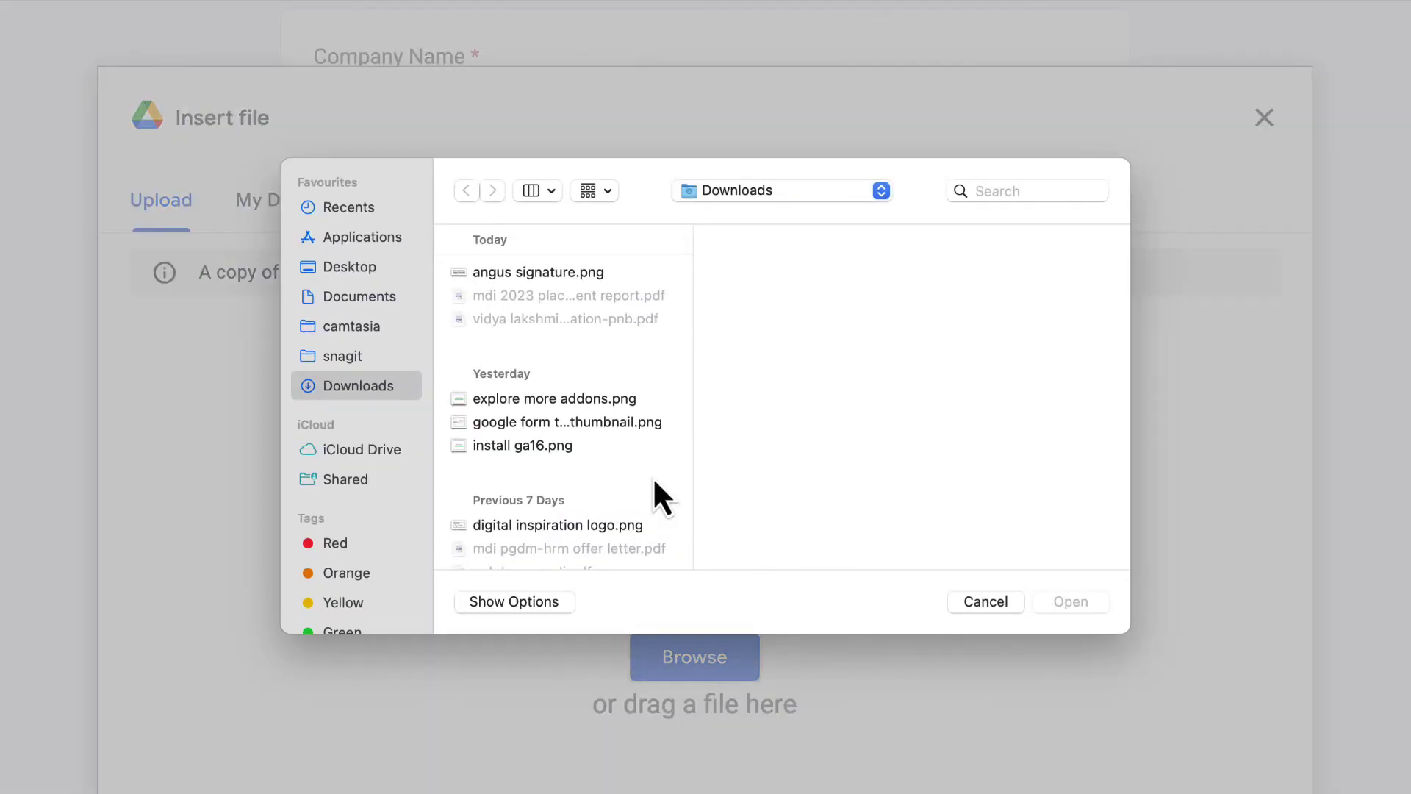
click(601, 277)
click(1074, 601)
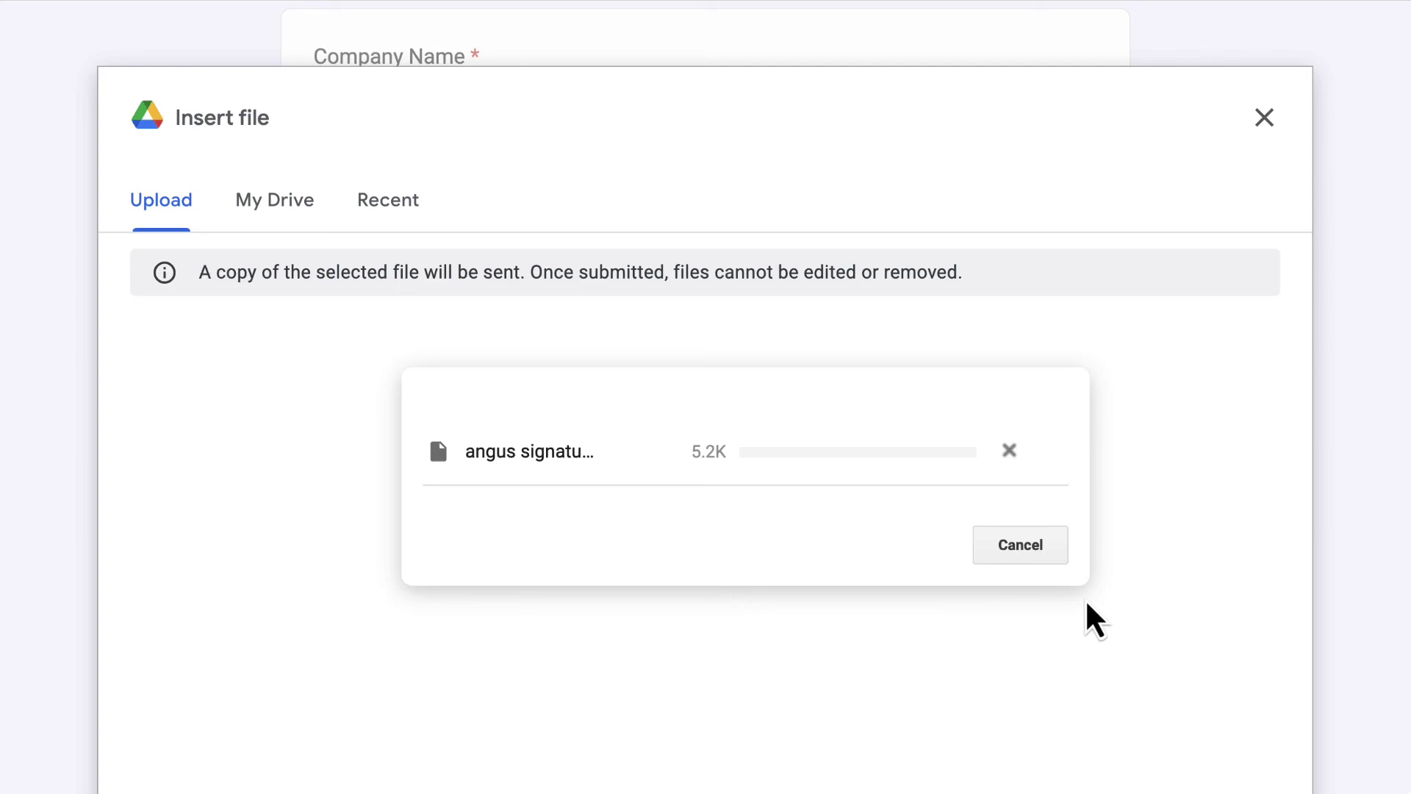
scroll(1087, 603, down, 3)
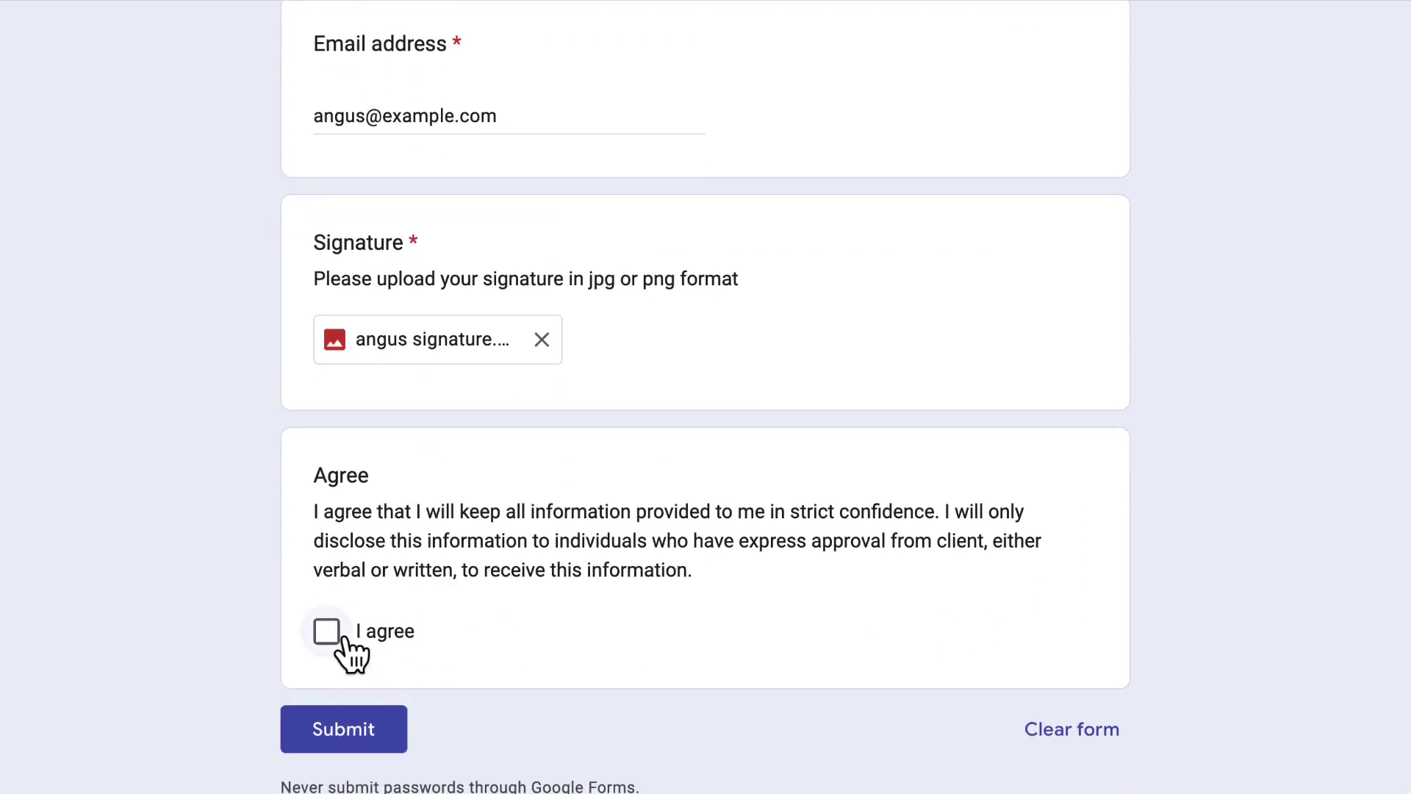
click(326, 634)
click(342, 732)
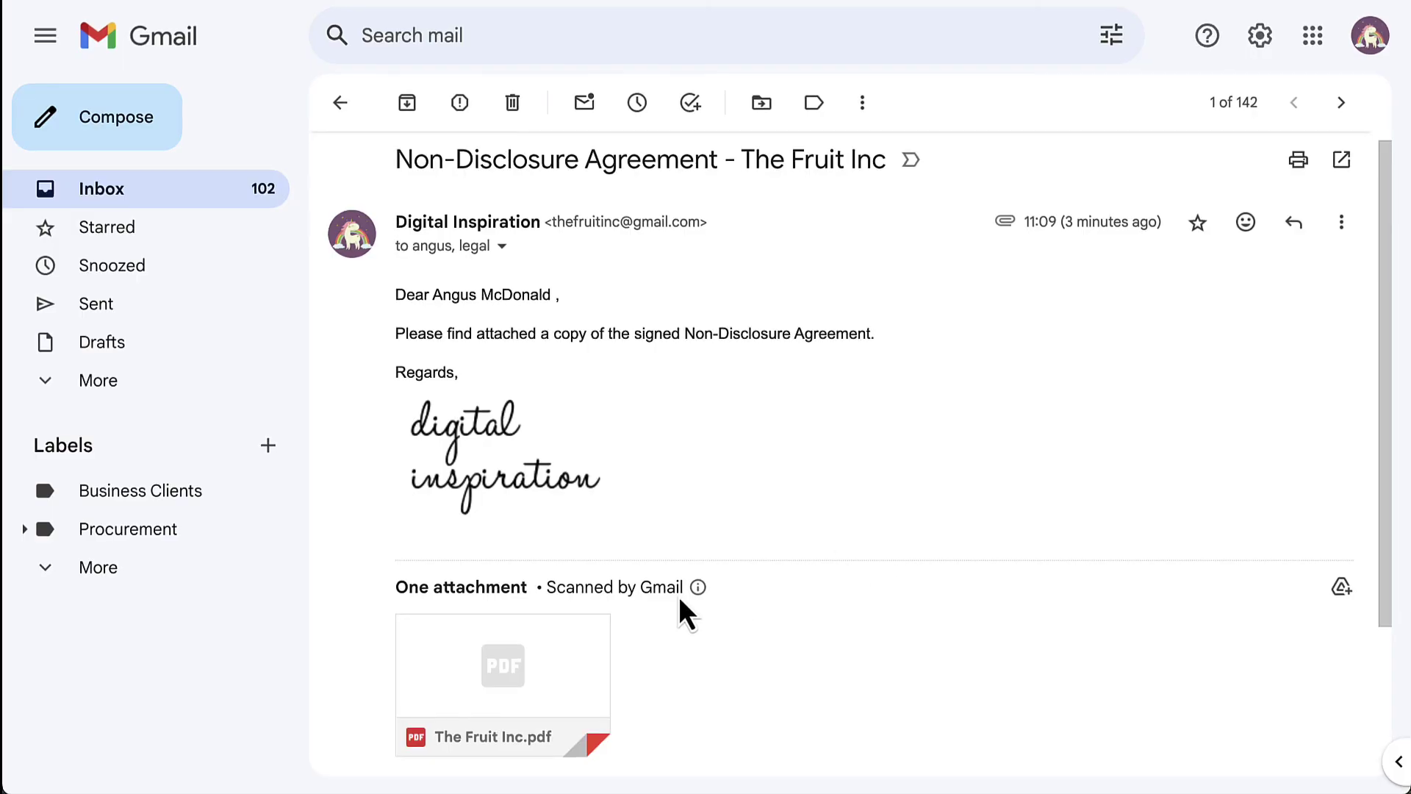
Step: Open the attached The Fruit Inc.pdf in Gmail's preview
click(485, 658)
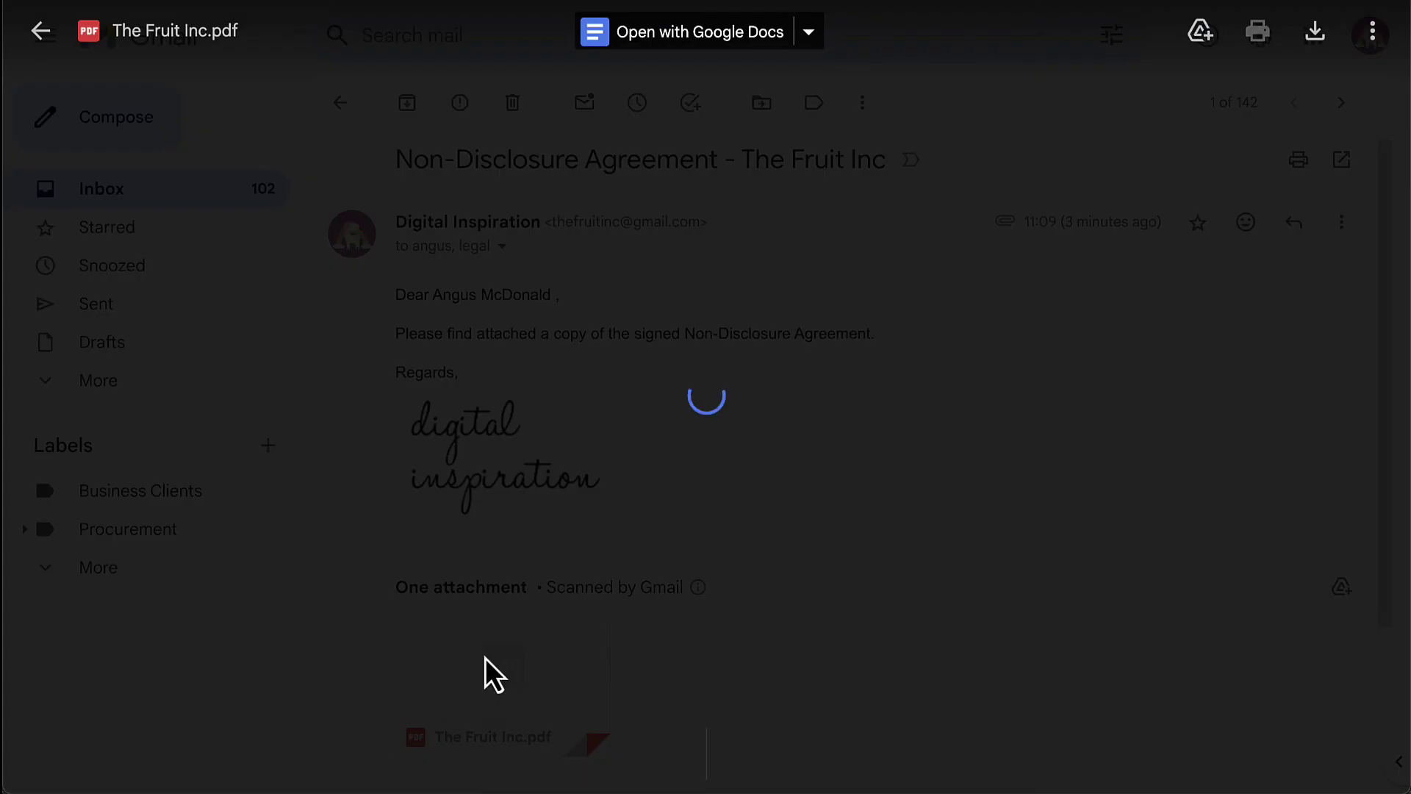
Step: Enter the document password to unlock the PDF and scroll down to the signature section
text(a)
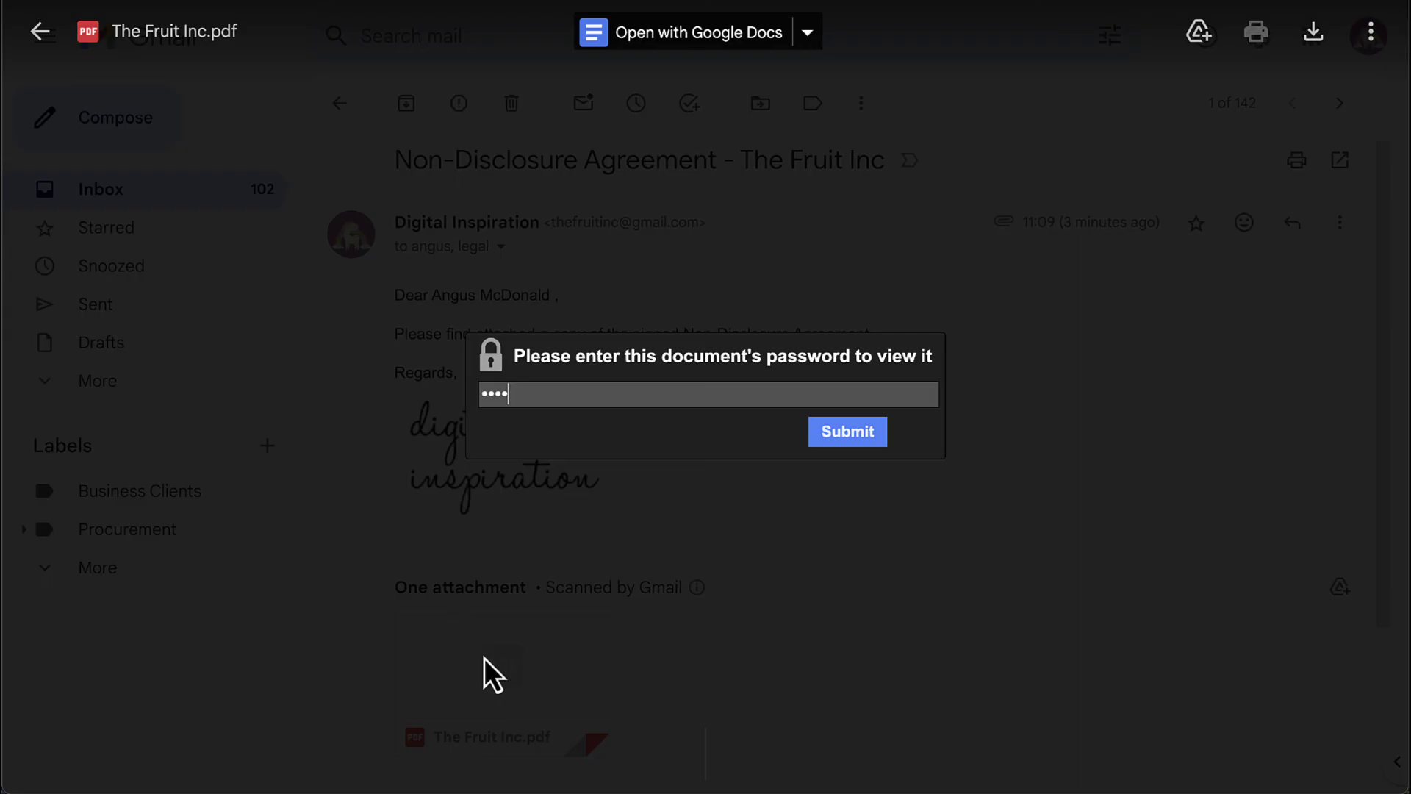
text(••)
click(865, 434)
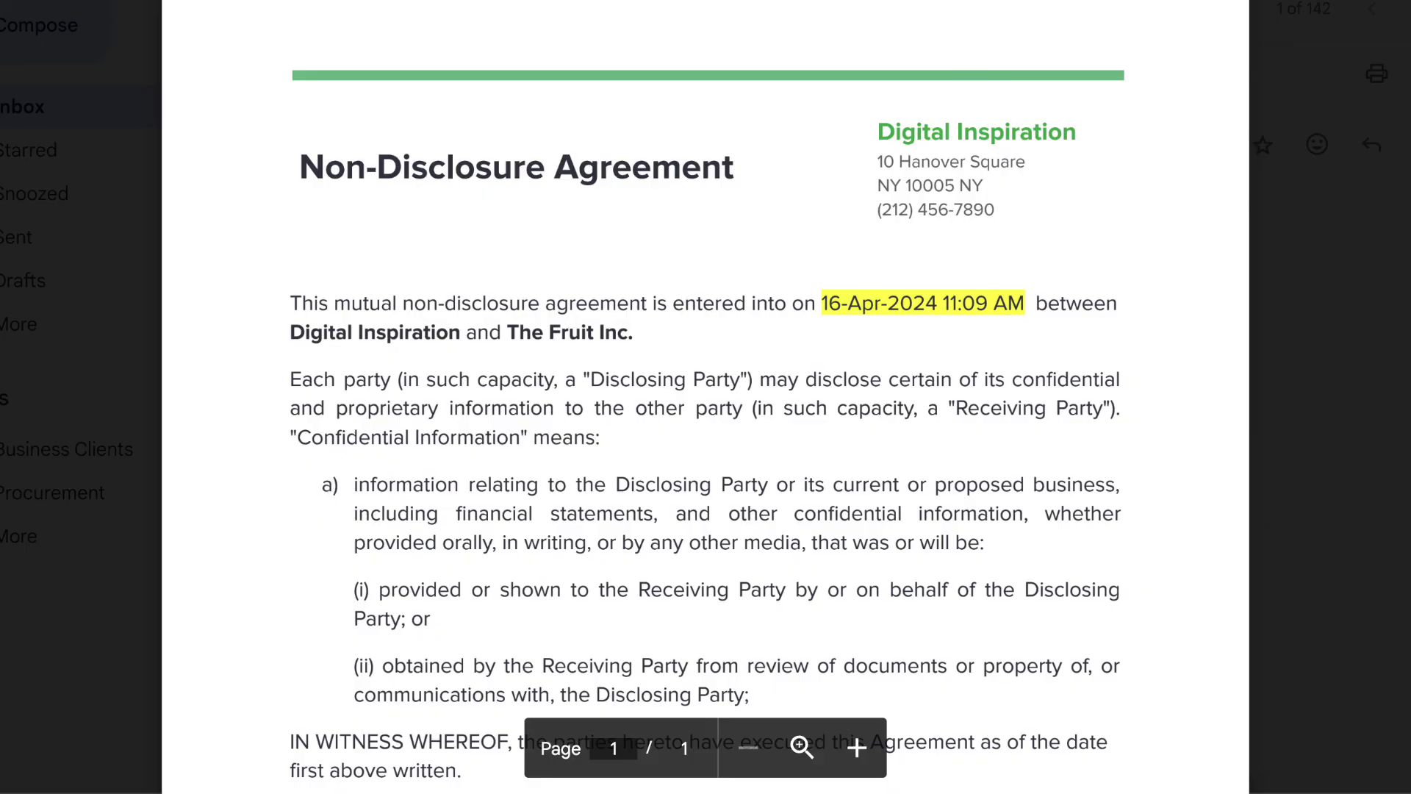
scroll(706, 412, down, 3)
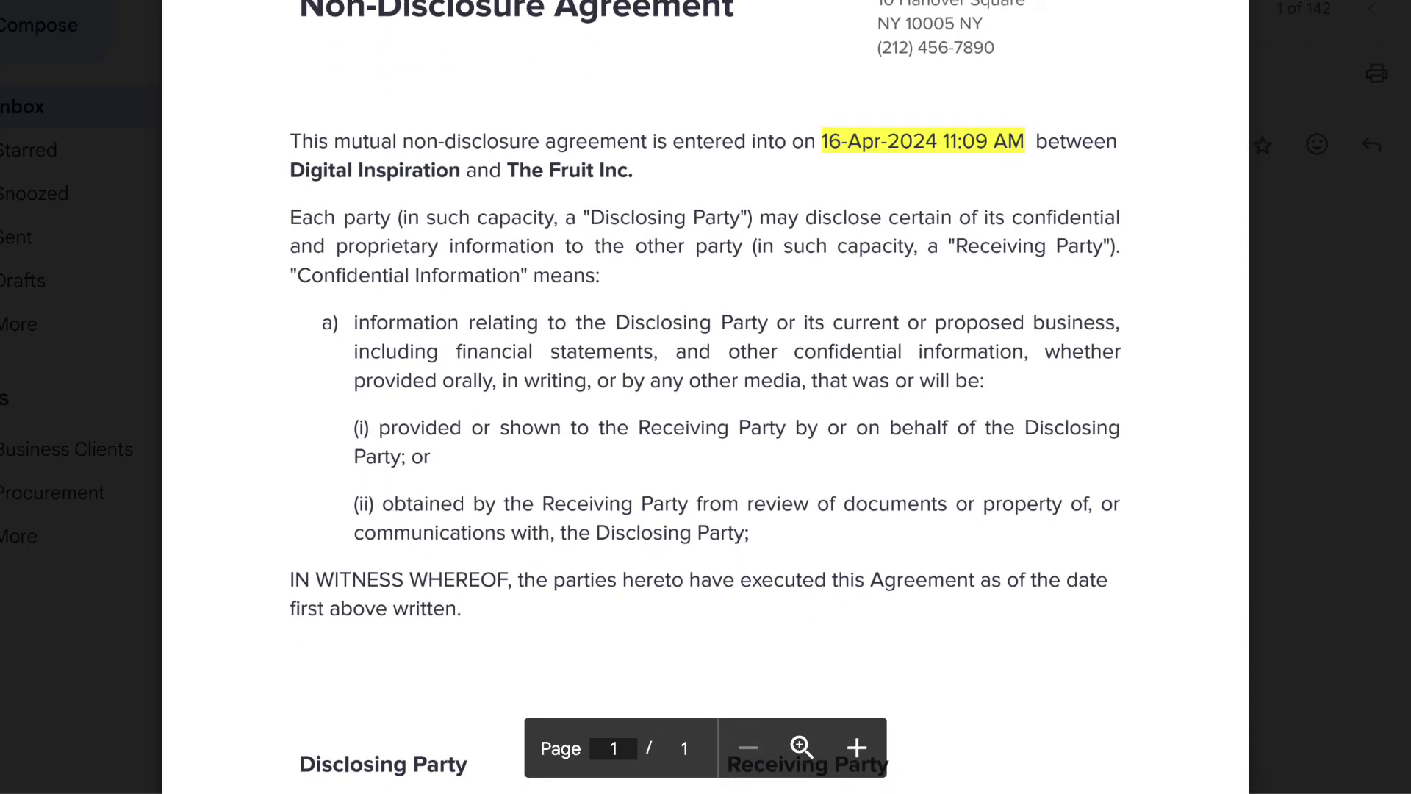
scroll(706, 412, down, 1)
scroll(706, 412, down, 7)
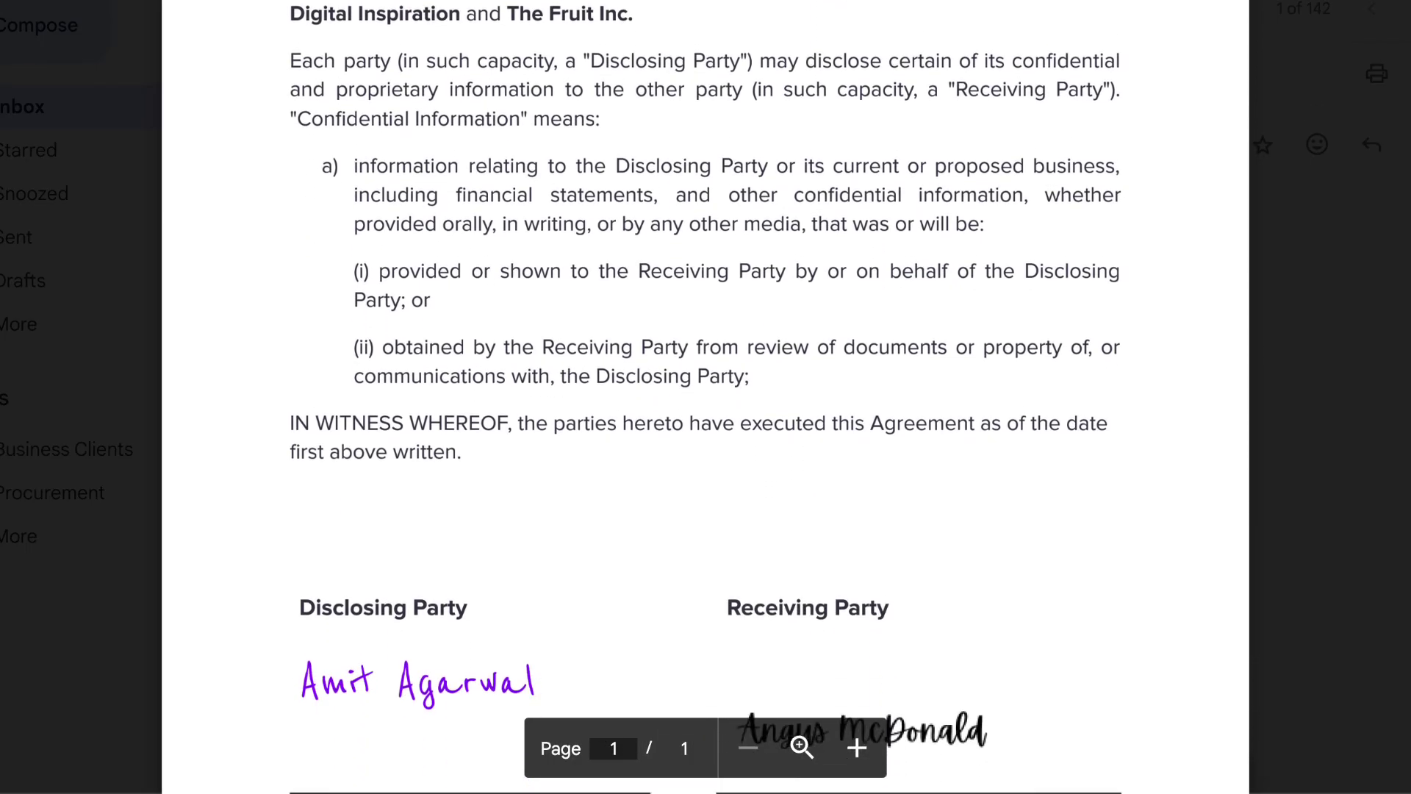